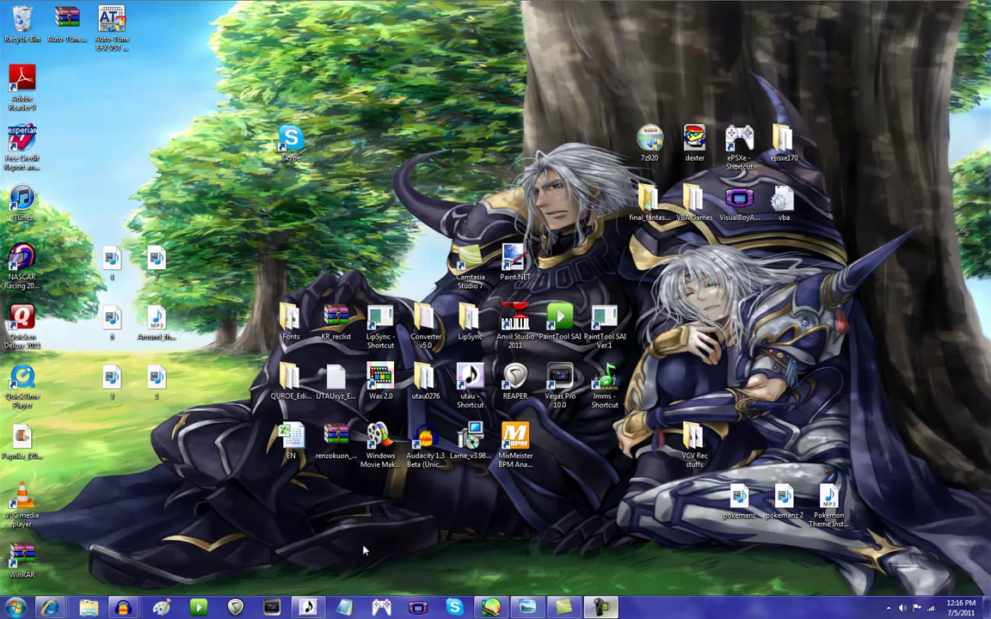
Switch from the fanfiction story page to the UTAforum index, then minimize the browser
mouse_move(49, 608)
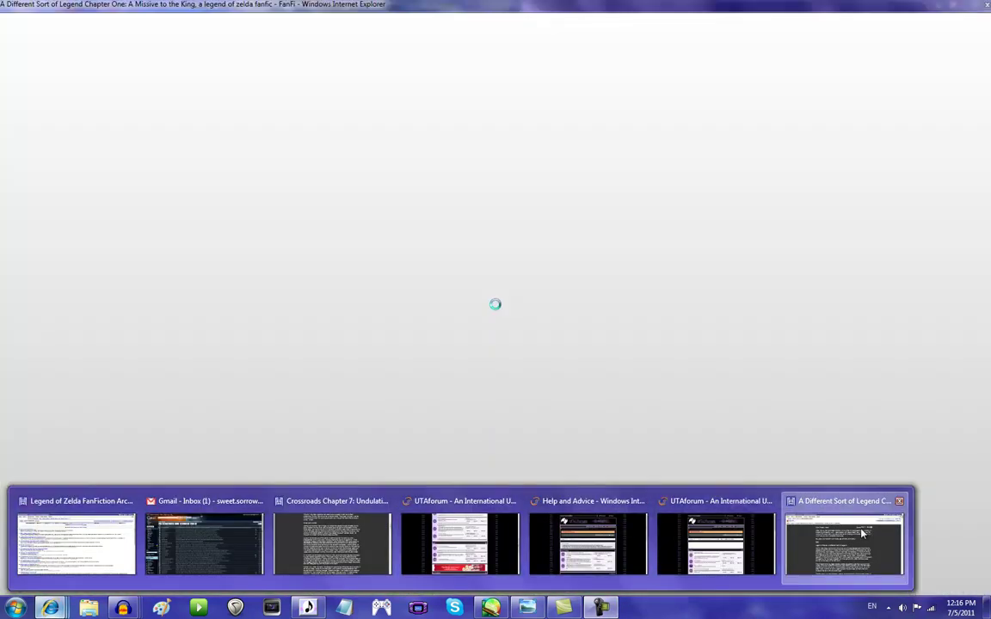
left_click(869, 535)
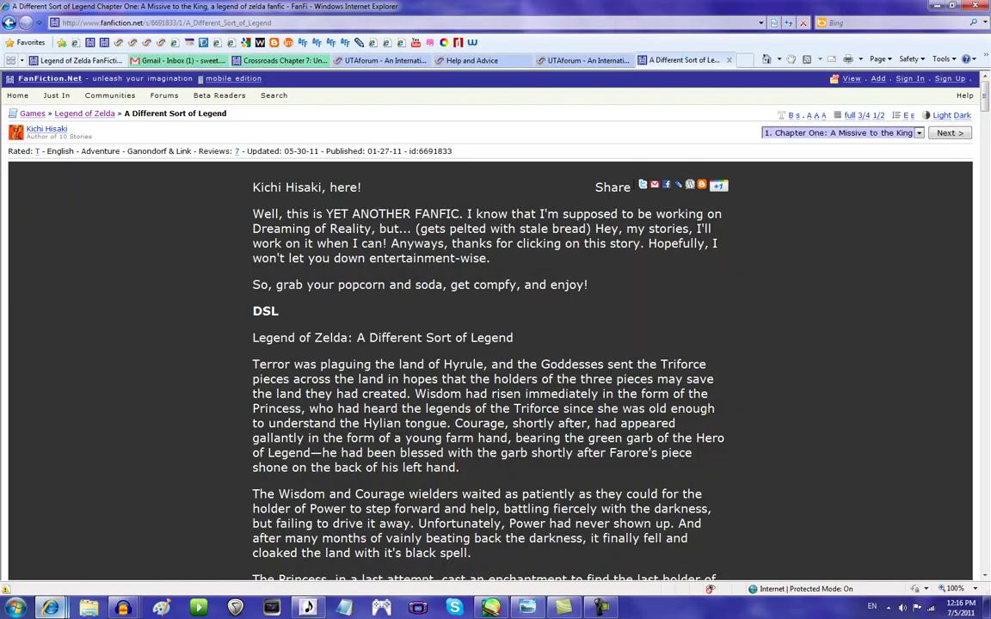
mouse_move(51, 608)
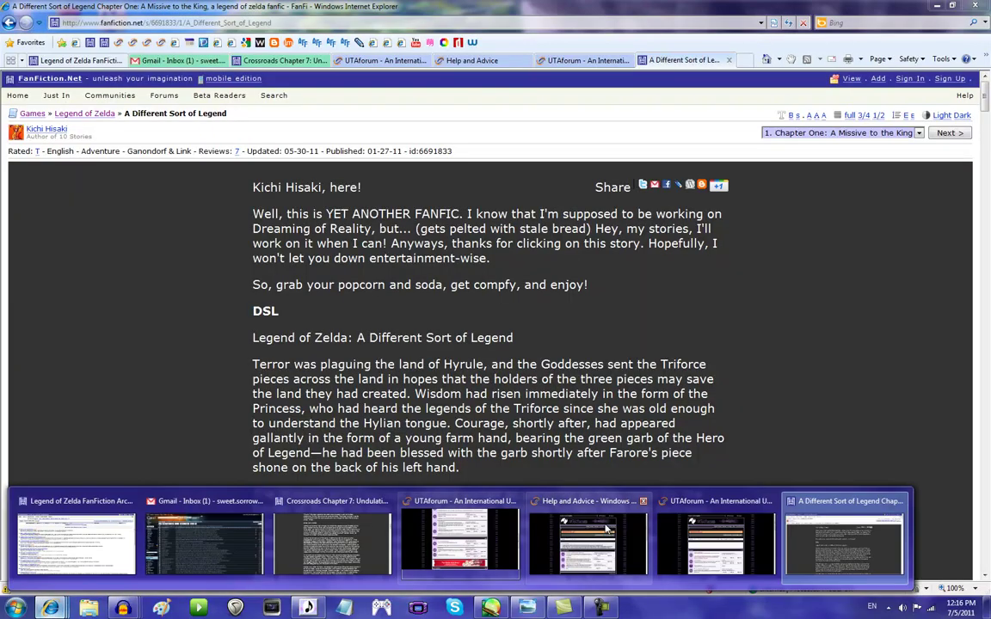
left_click(669, 528)
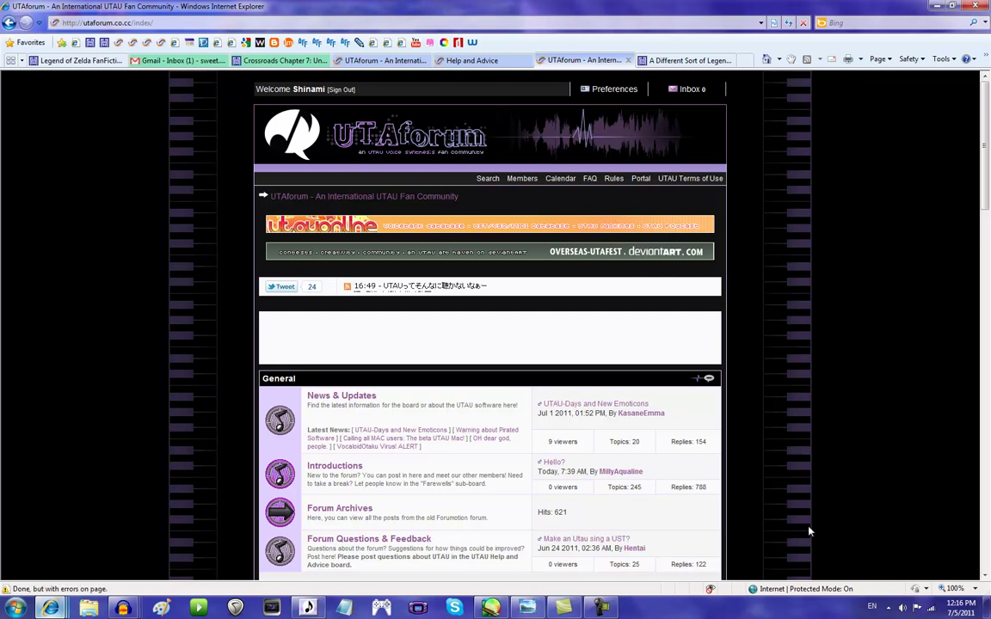
left_click(986, 608)
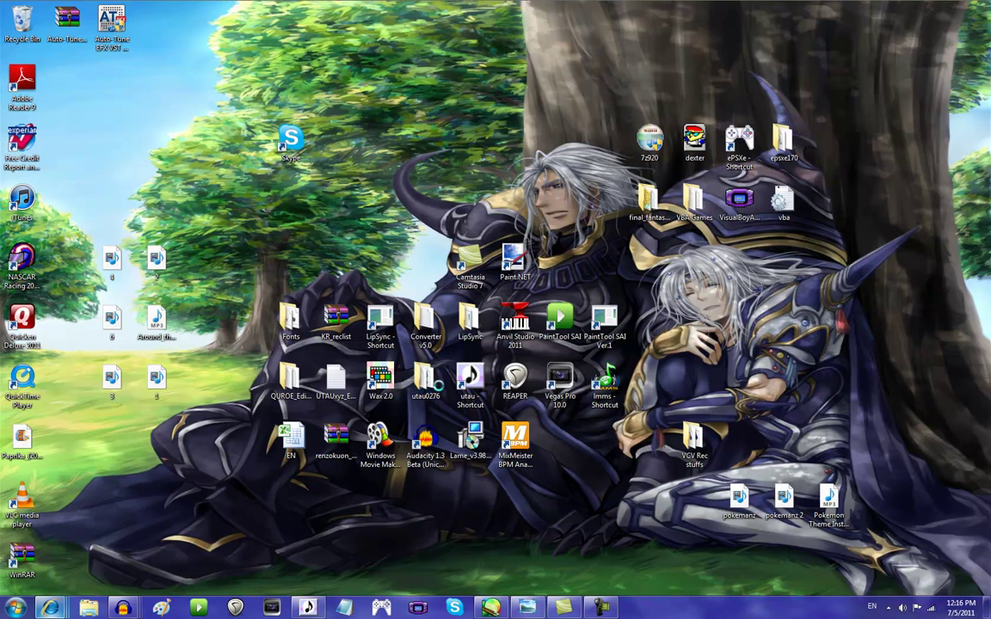
Open utau0276 > voice and maximize the Explorer window
double_click(440, 391)
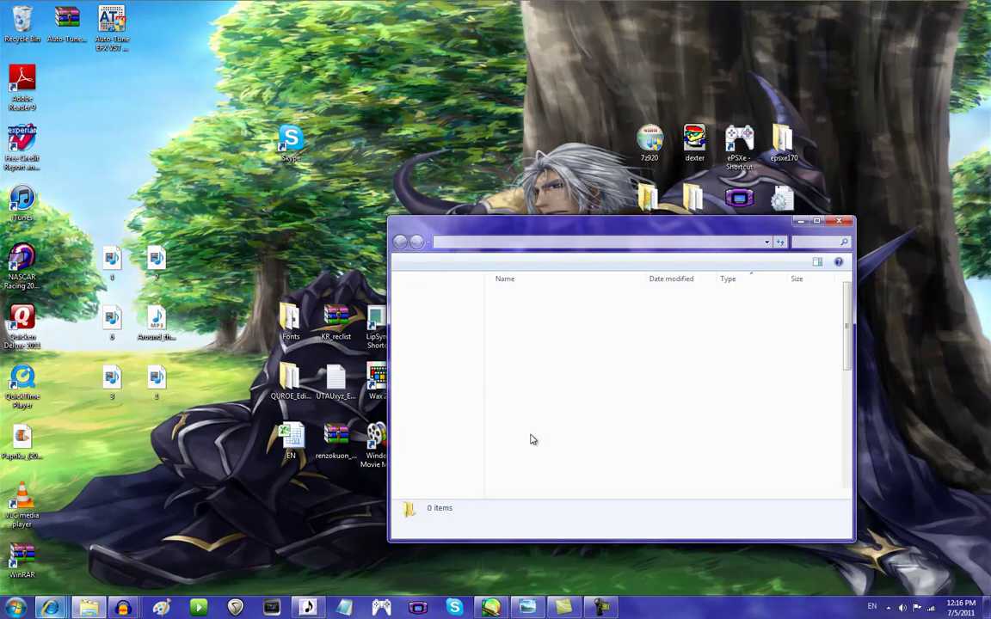
double_click(512, 369)
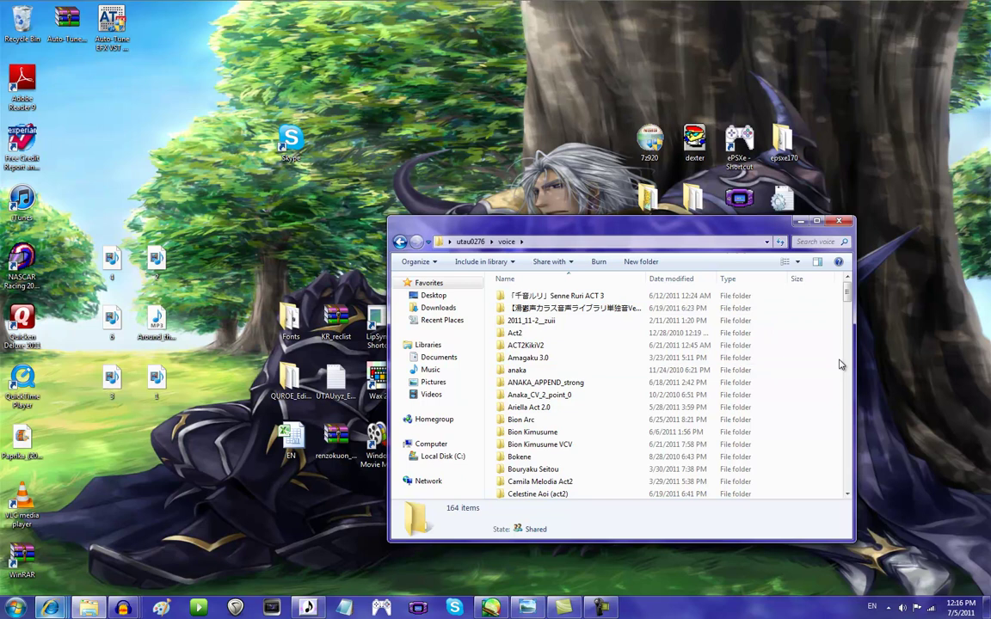
left_click(813, 223)
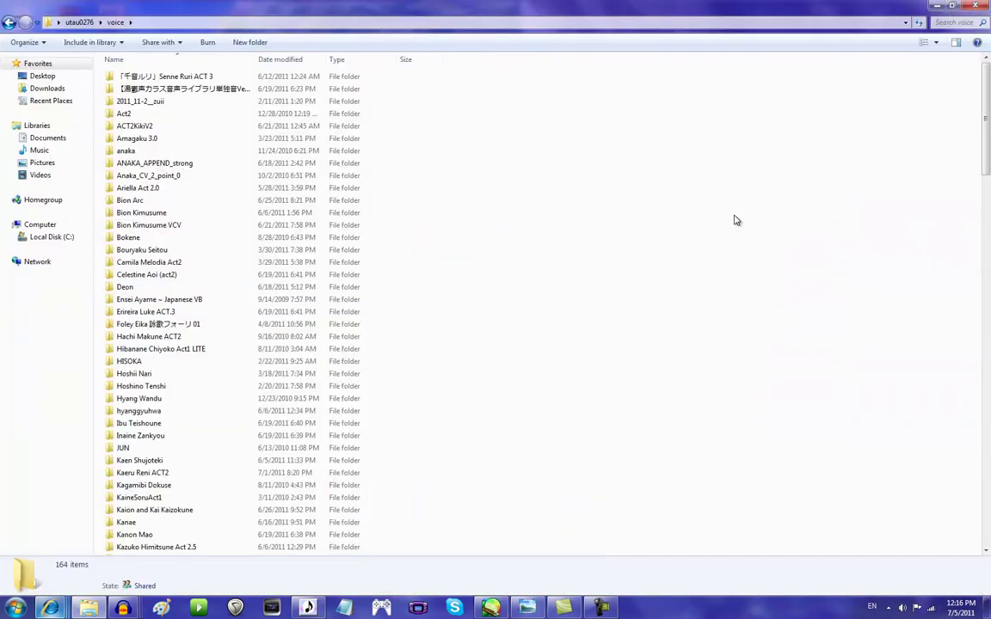
Create a new folder named jhjhjh in the voice folder
right_click(574, 209)
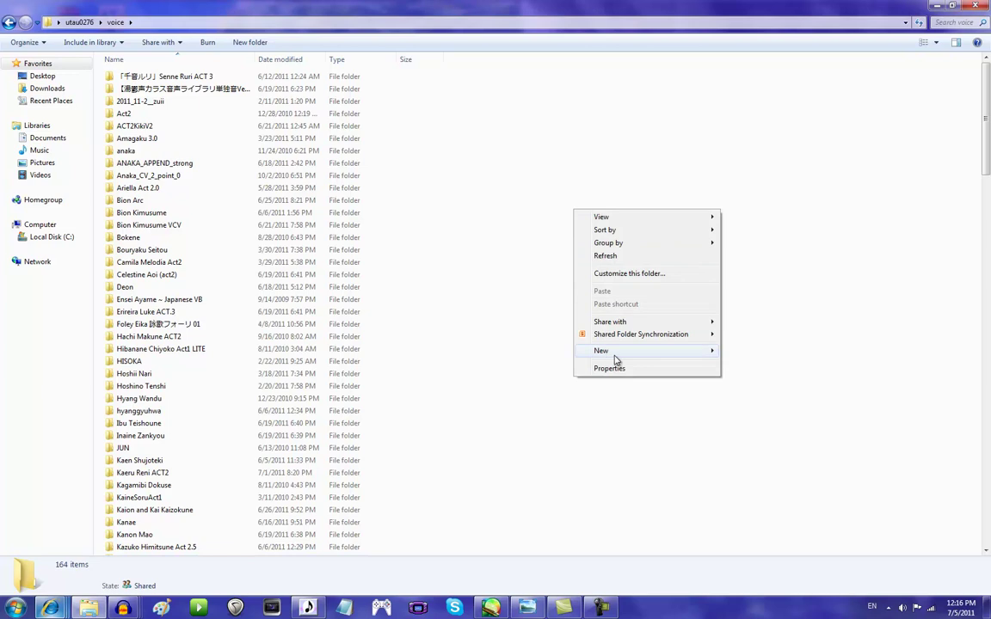
left_click(731, 350)
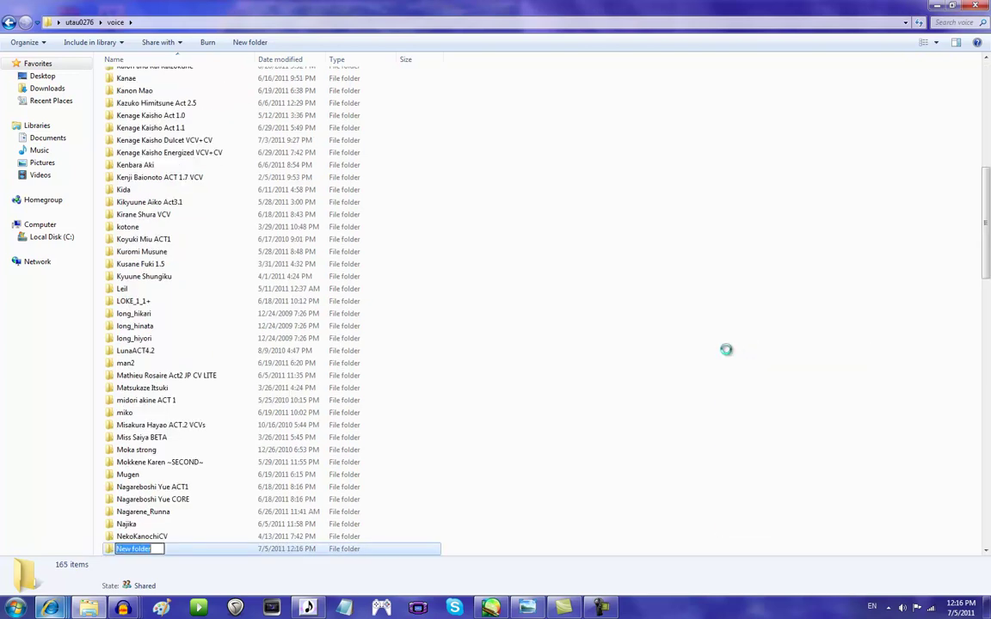
type("jhjhjh")
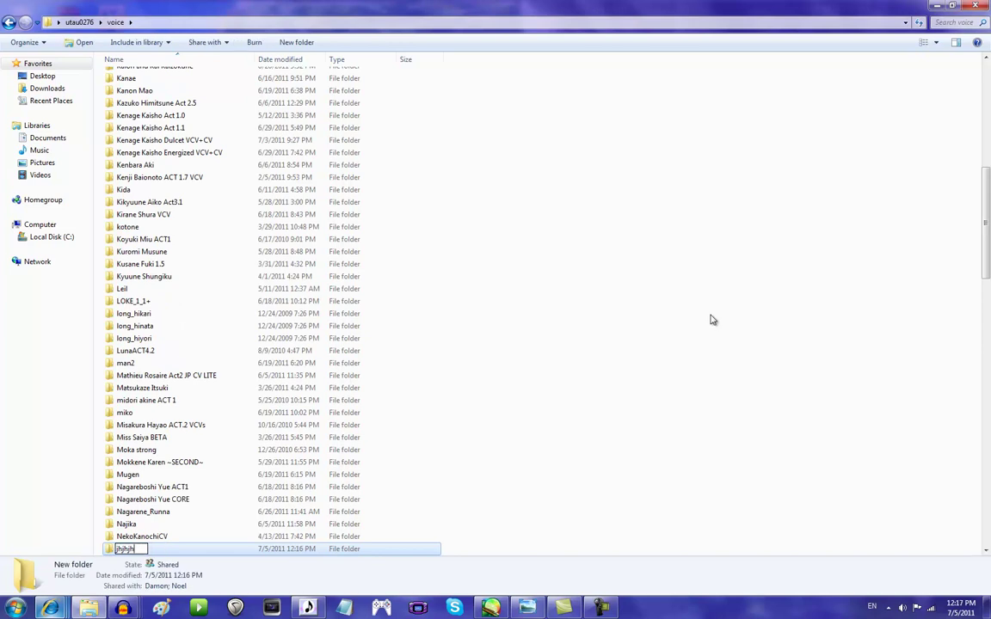
left_click(709, 320)
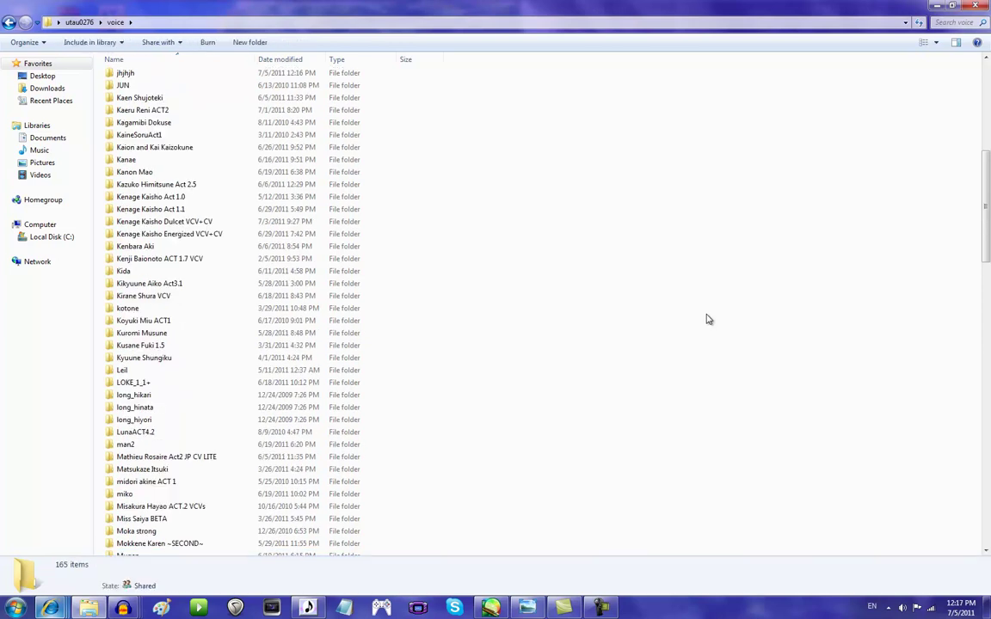
scroll(679, 286, "up", 3)
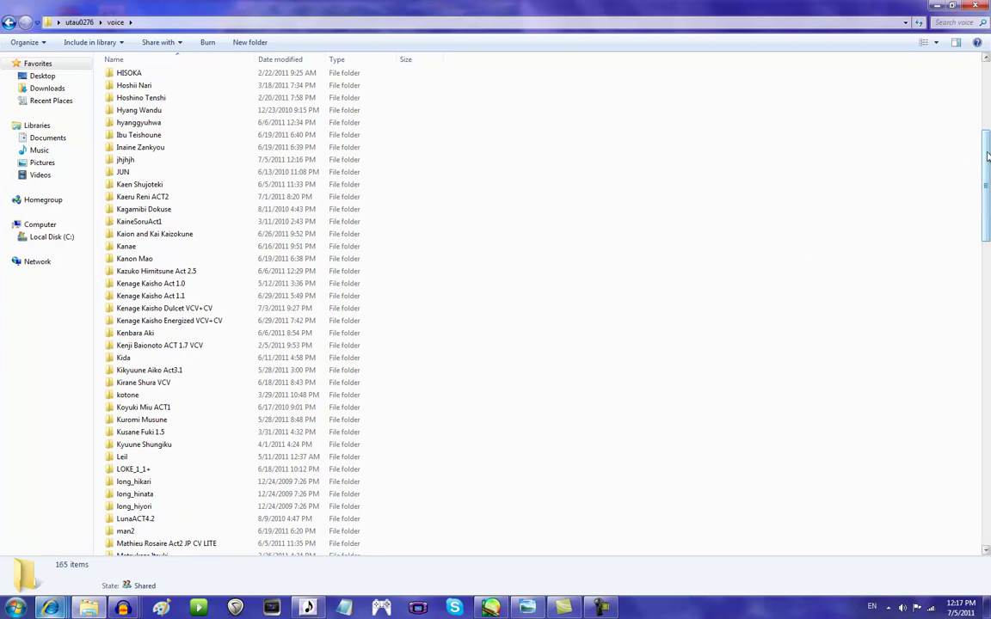
left_click_drag(988, 155, 985, 540)
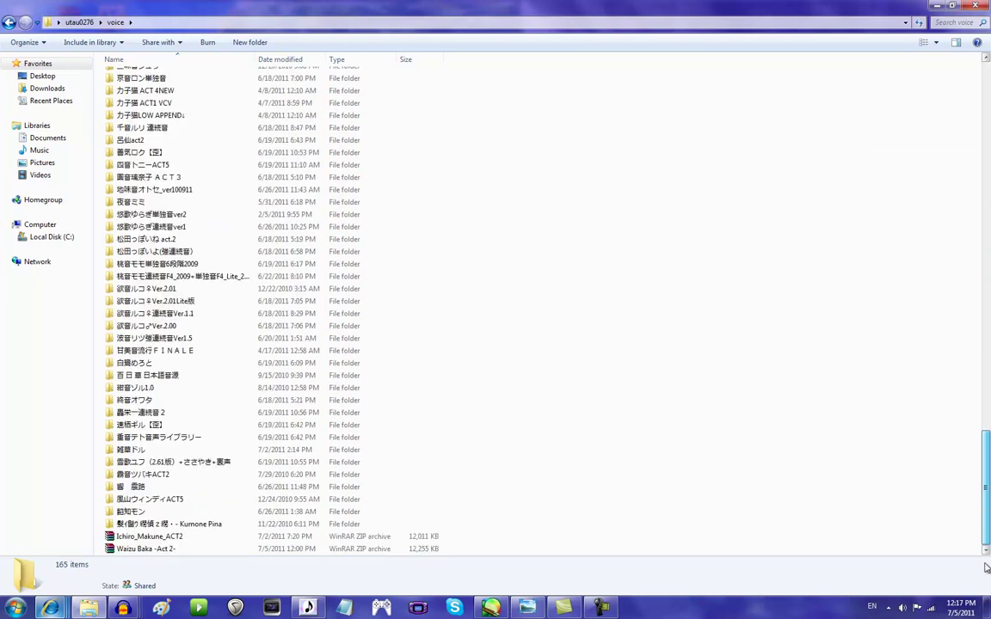
scroll(729, 441, "up", 2)
scroll(730, 441, "up", 1)
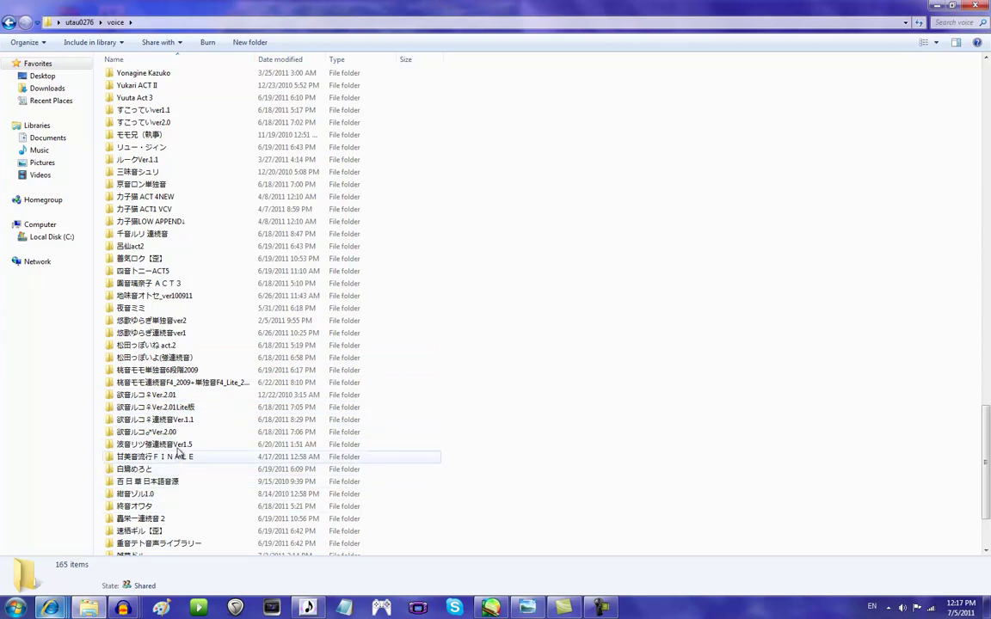
Copy the oto file from the 波音リツ強連続音Ver1.5 voicebank folder
double_click(157, 444)
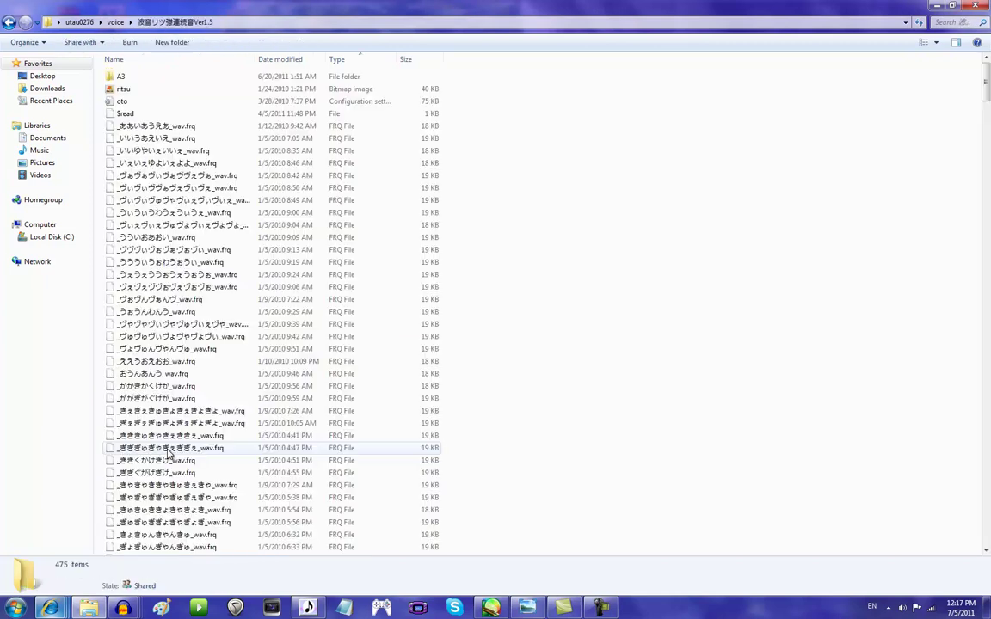
left_click(113, 102)
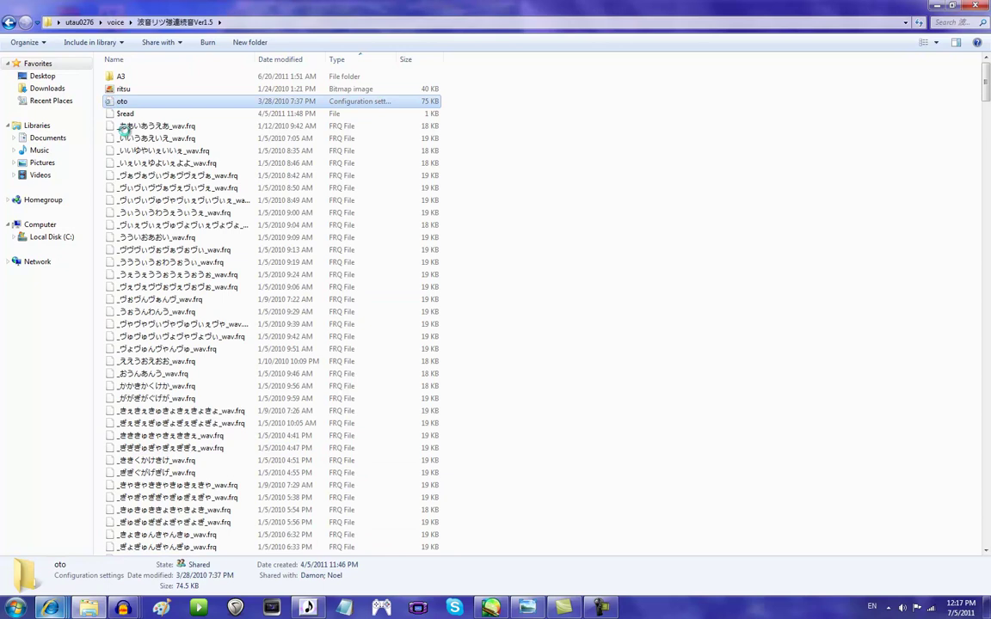
right_click(113, 102)
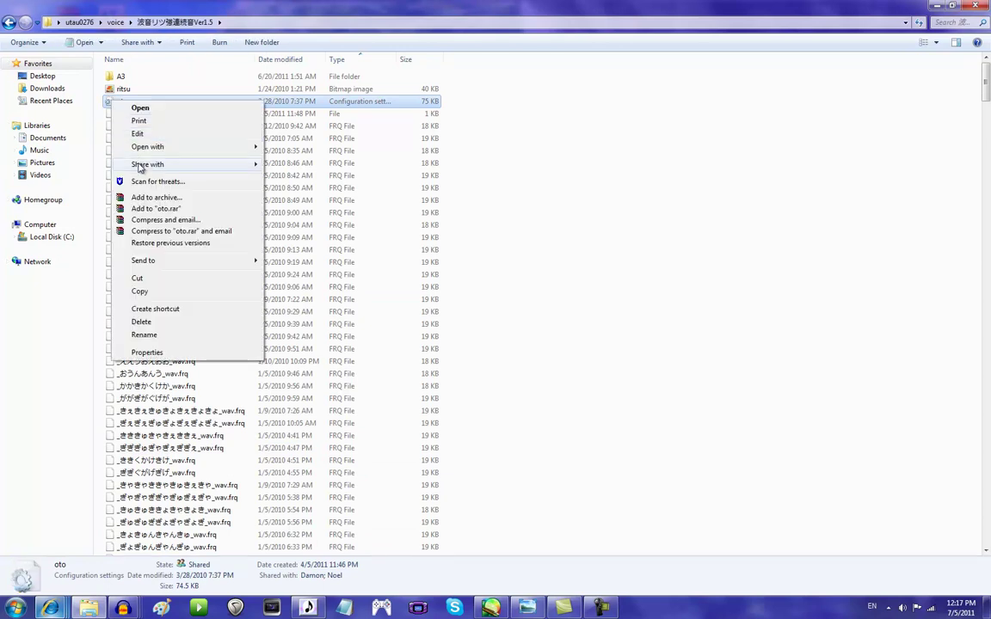
left_click(139, 291)
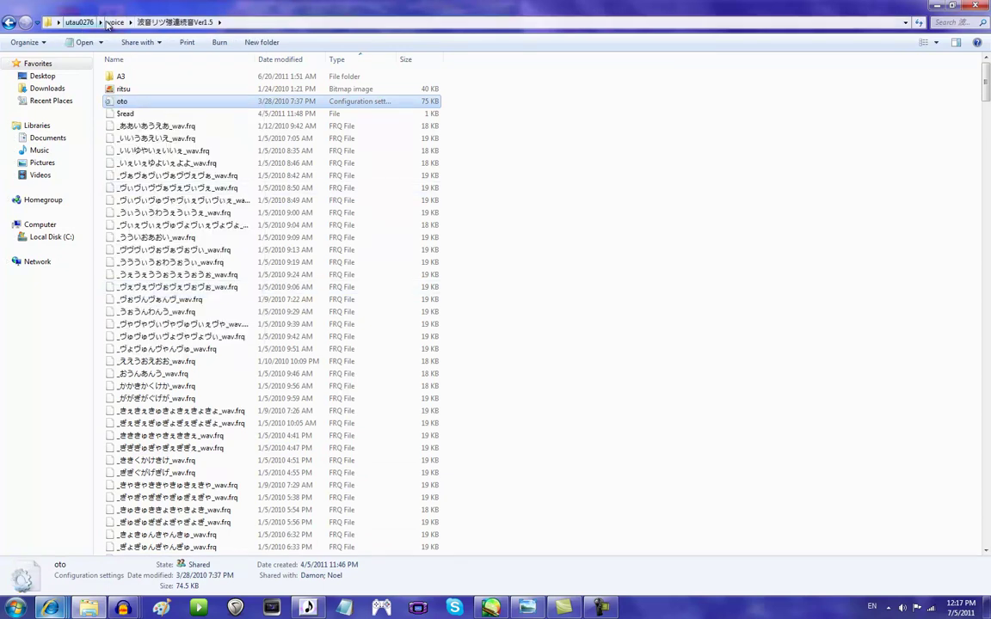
Paste the copied oto file into the empty jhjhjh folder
left_click(115, 22)
scroll(653, 319, "up", 9)
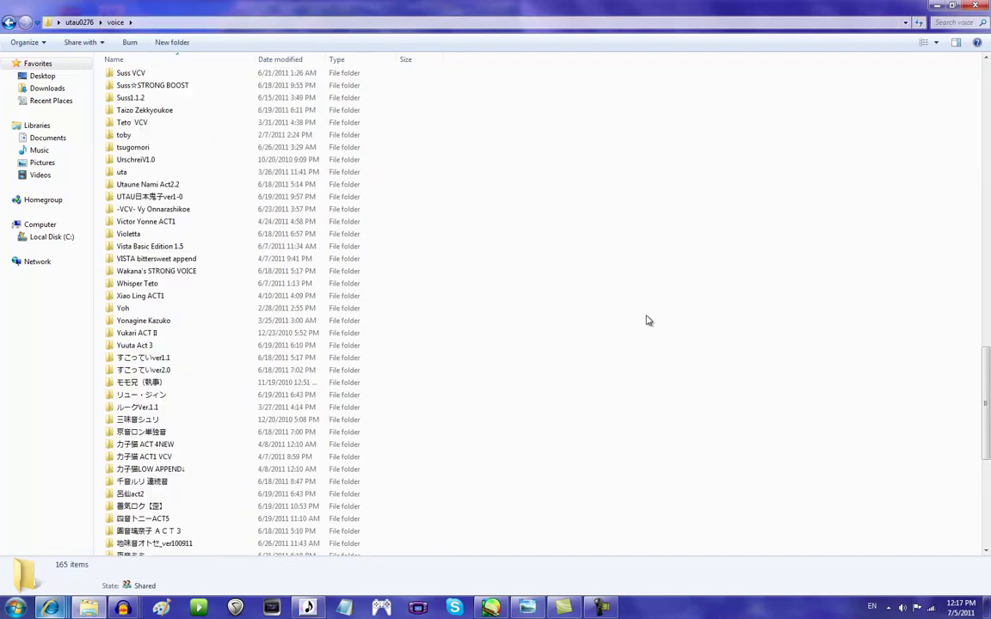
scroll(480, 273, "up", 14)
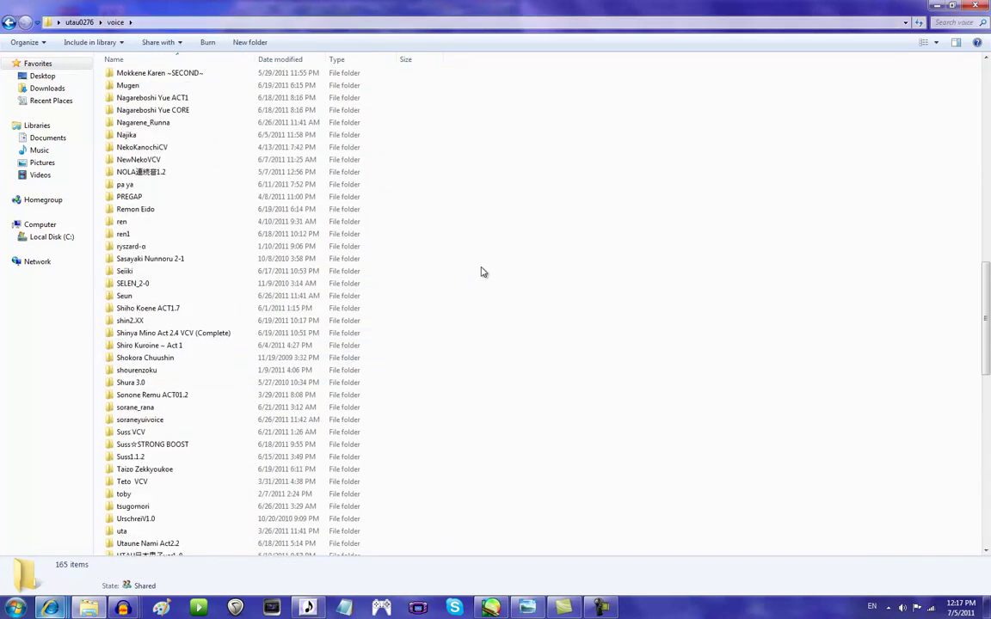
scroll(482, 271, "up", 8)
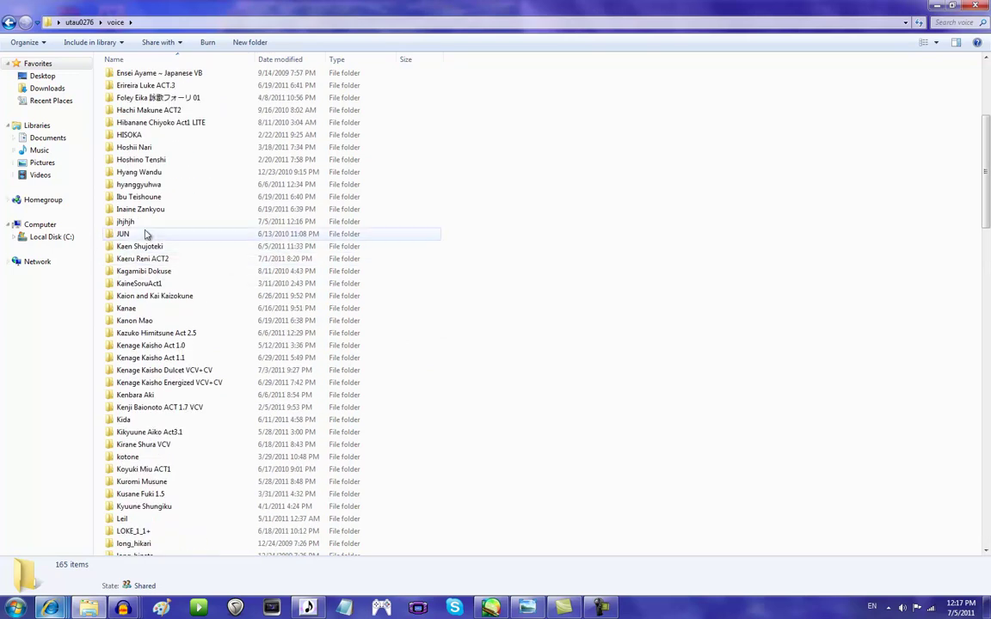
double_click(180, 221)
right_click(203, 227)
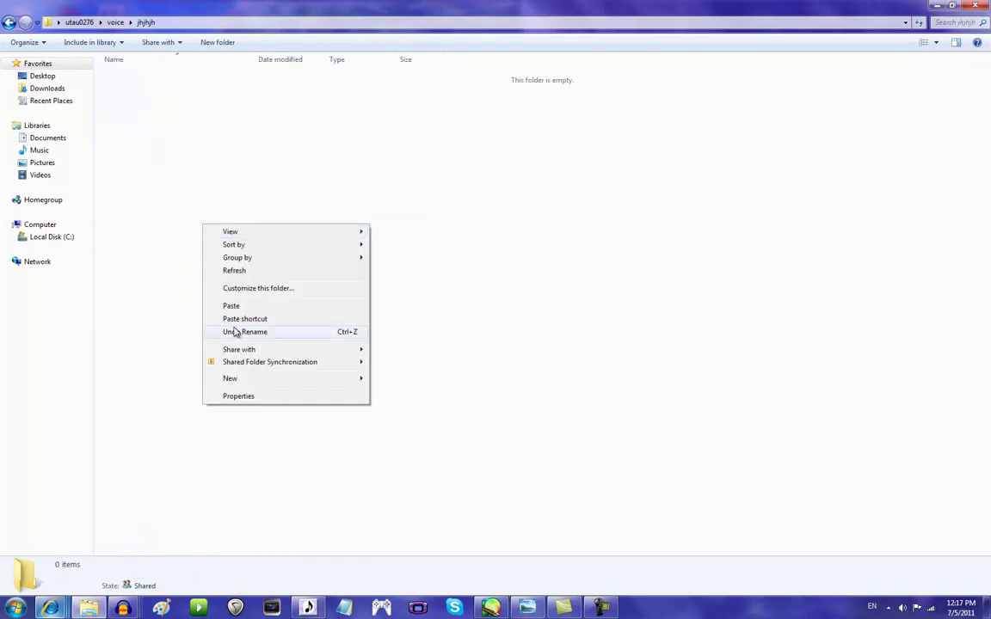
left_click(246, 307)
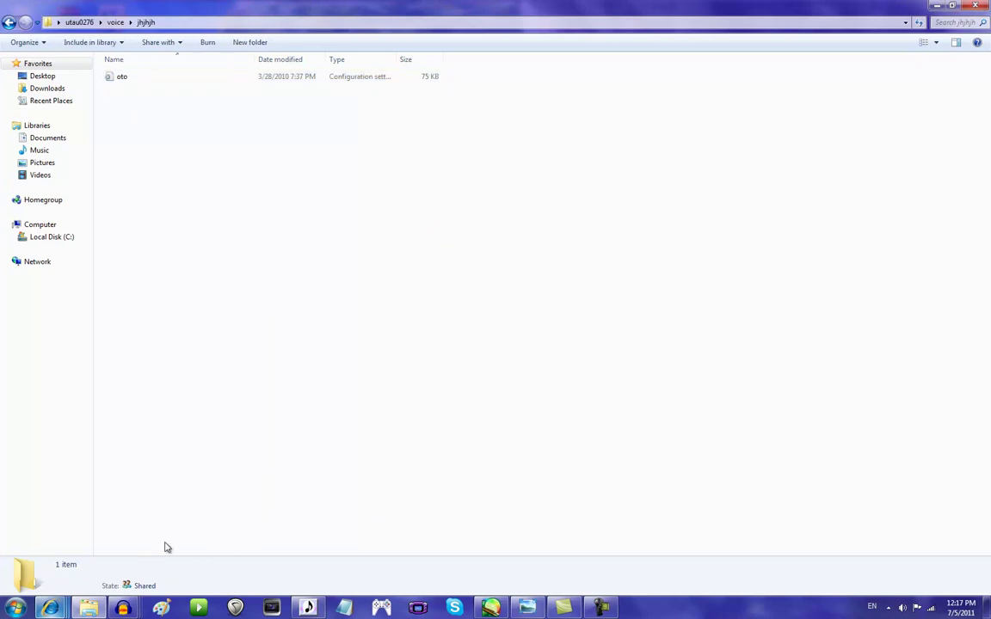
Open 波音リツ強連続音Ver1.5 and select its _けけくこけここ WAV recording
left_click(114, 22)
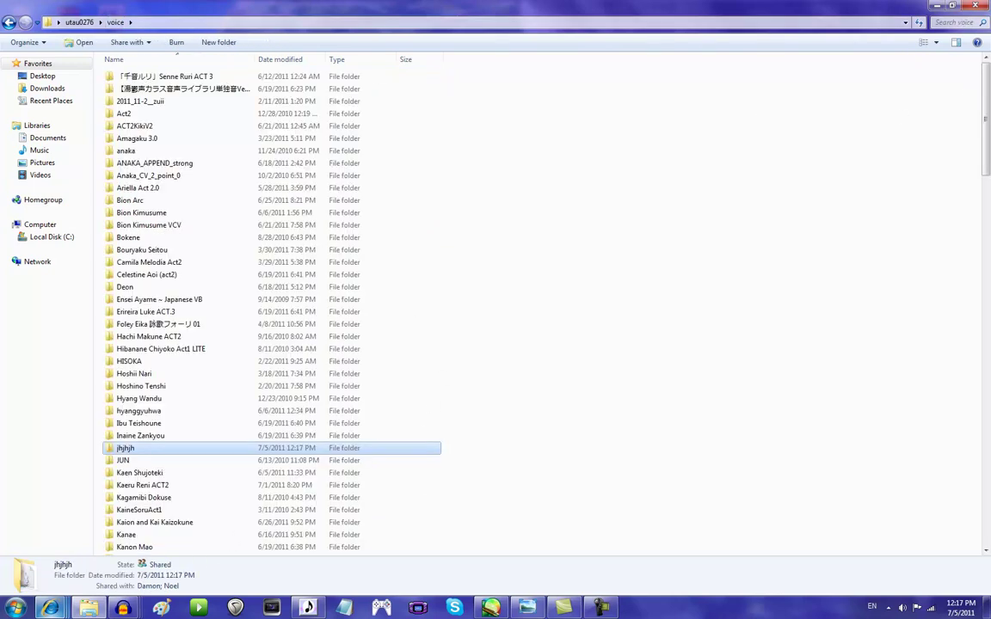
left_click_drag(985, 94, 984, 533)
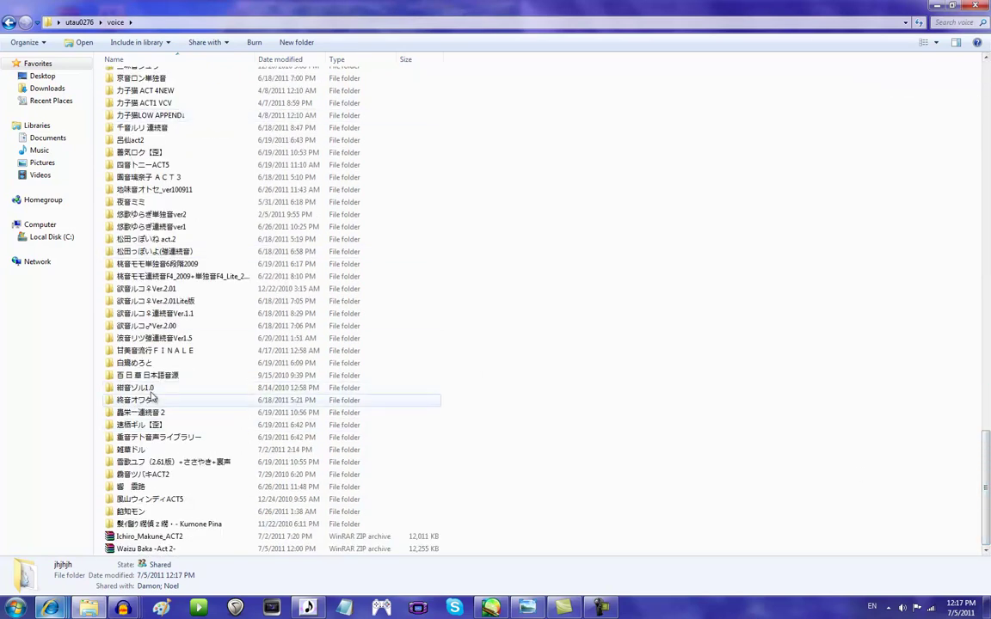
left_click(148, 341)
double_click(148, 348)
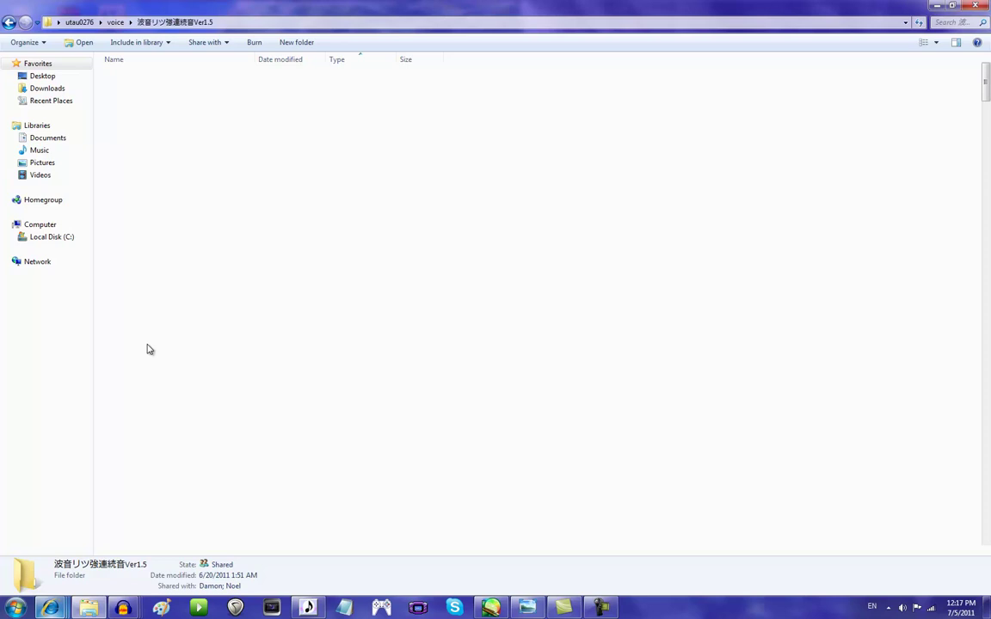
scroll(987, 304, "down", 1)
left_click_drag(987, 304, 984, 499)
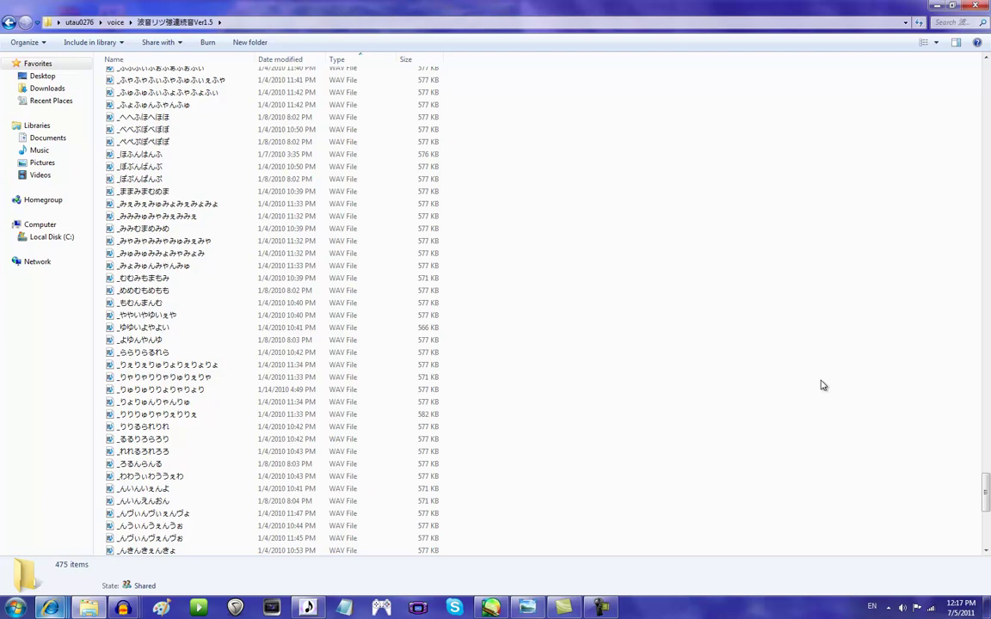
scroll(831, 379, "up", 15)
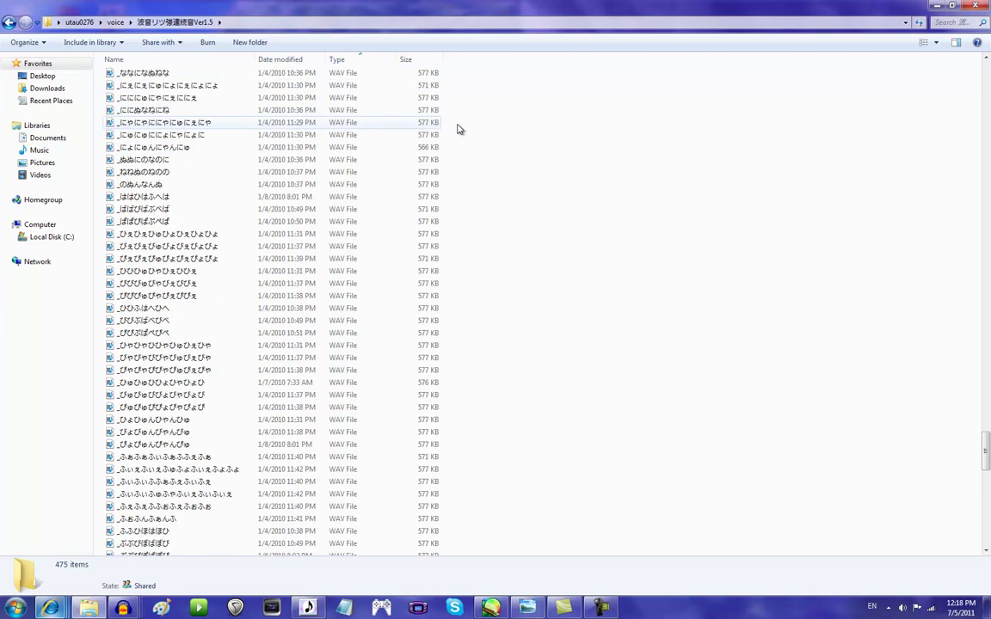
scroll(560, 147, "up", 15)
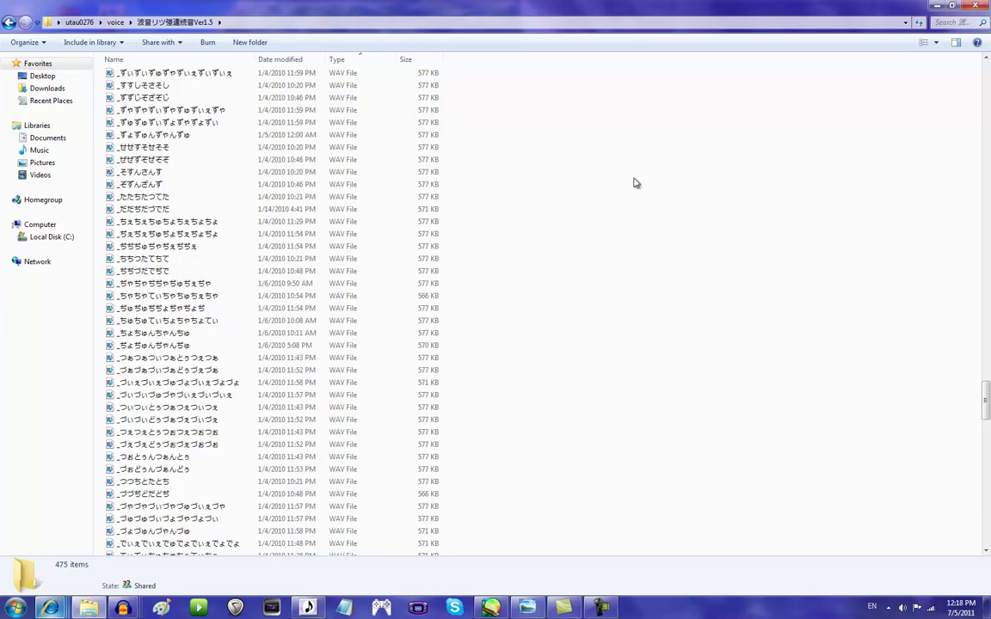
scroll(599, 294, "up", 11)
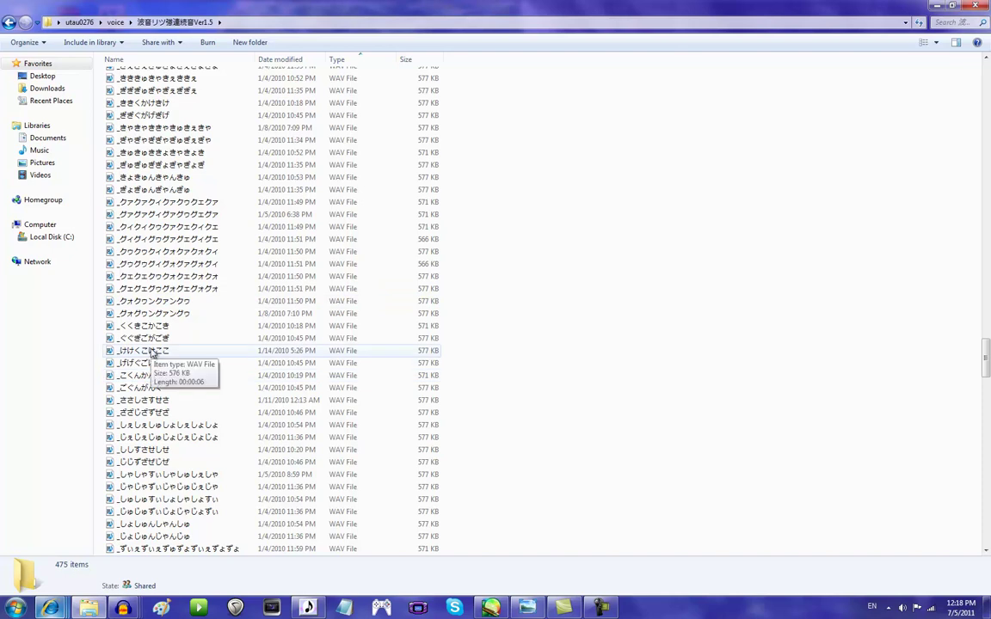
left_click(152, 353)
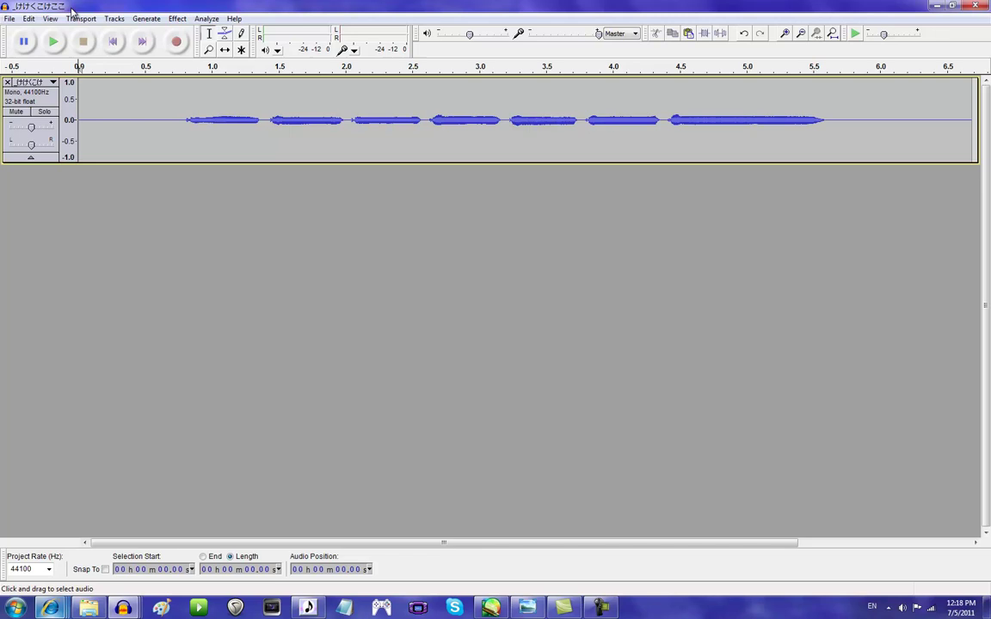
Play the _けけくこけここ sample from near the start, stop it, and mute its track
left_click(114, 19)
left_click(107, 6)
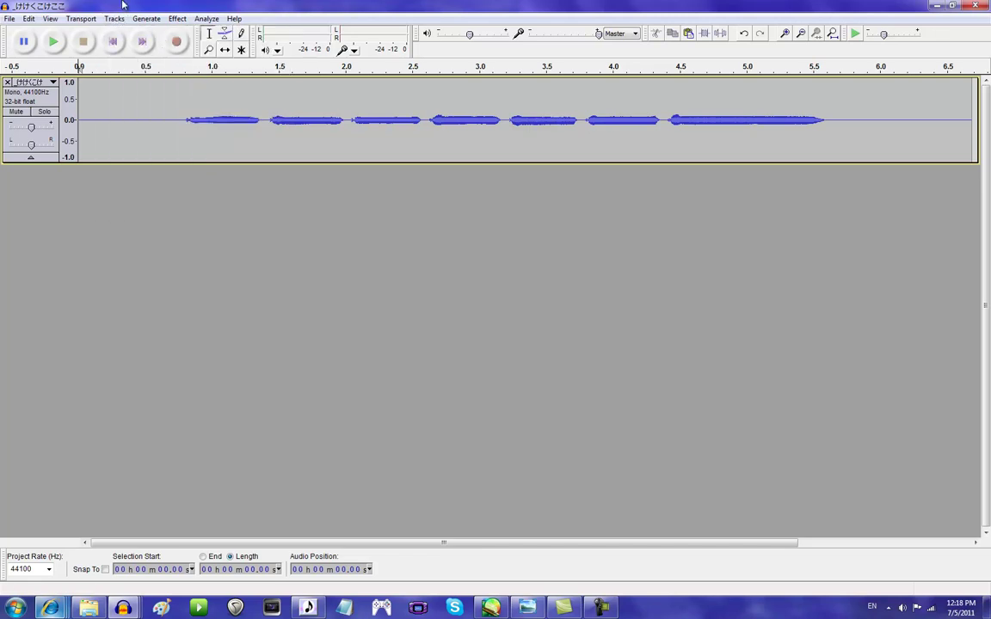
left_click(165, 70)
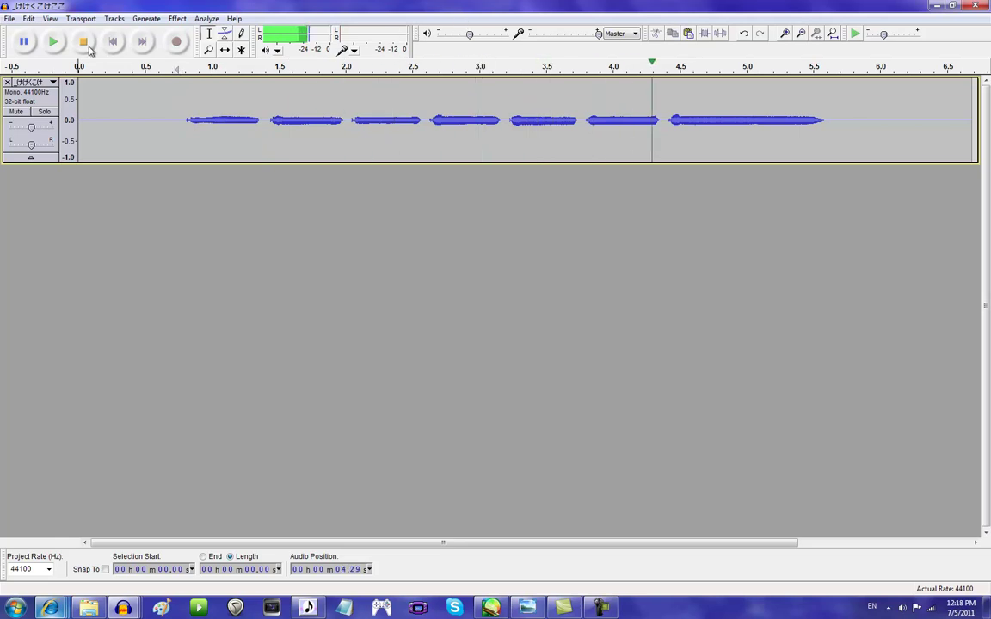
left_click(90, 49)
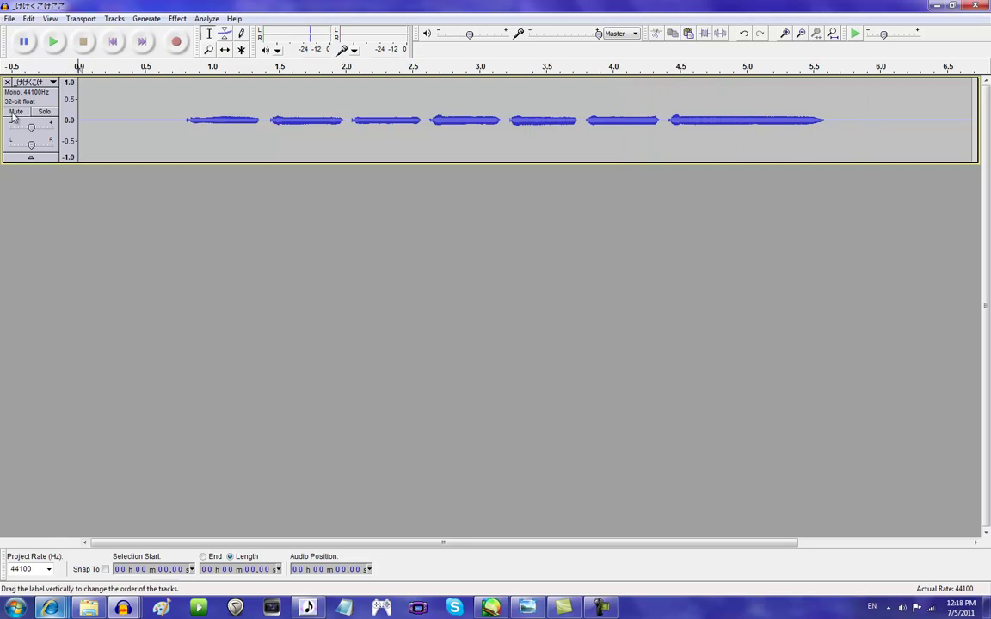
left_click(14, 113)
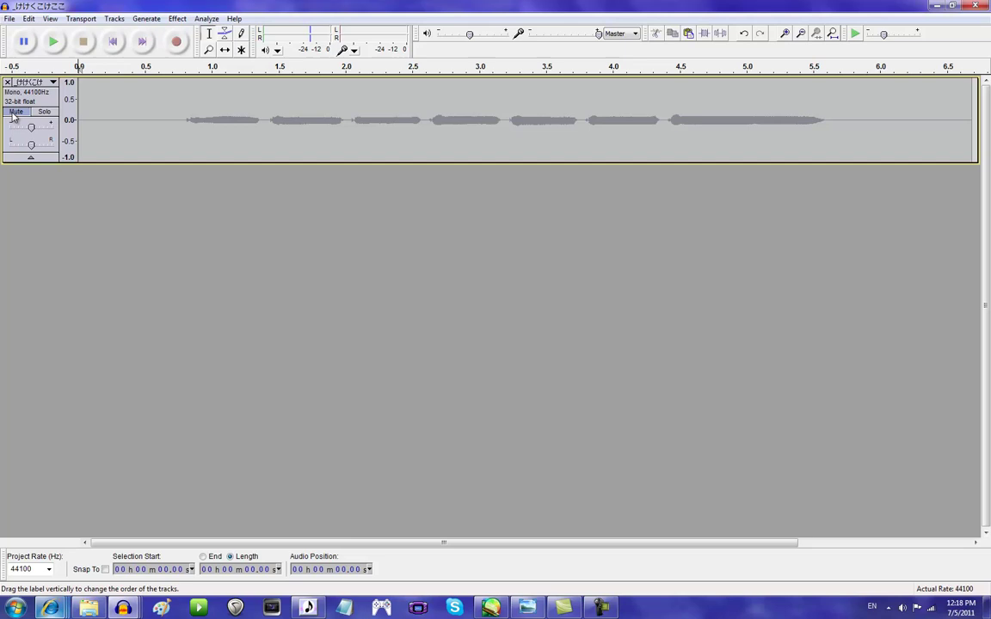
left_click(15, 113)
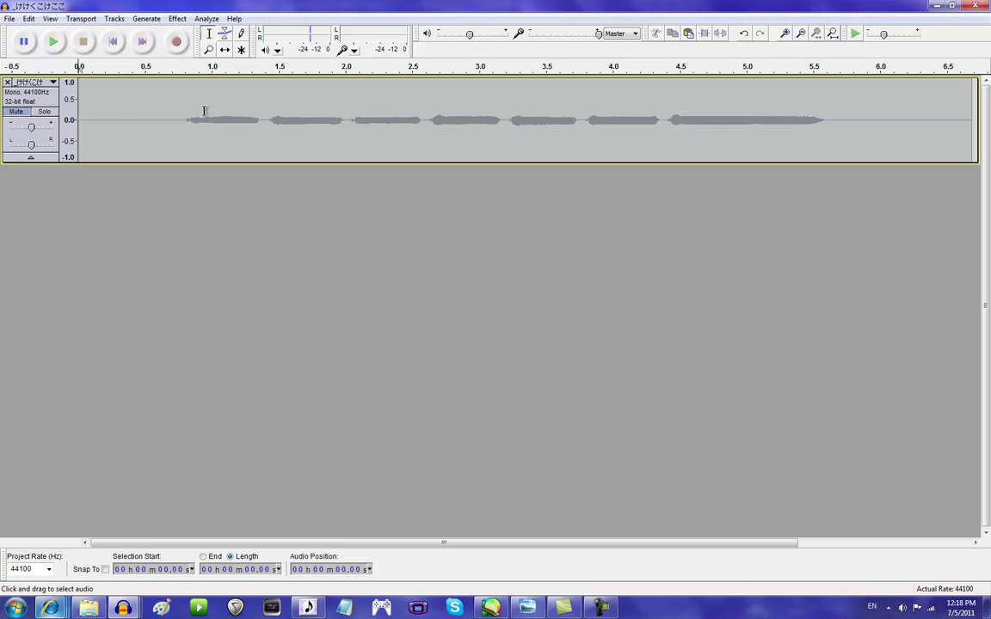
Record a new seven-syllable take and select a short silent stretch as noise sample
left_click(174, 51)
left_click(175, 51)
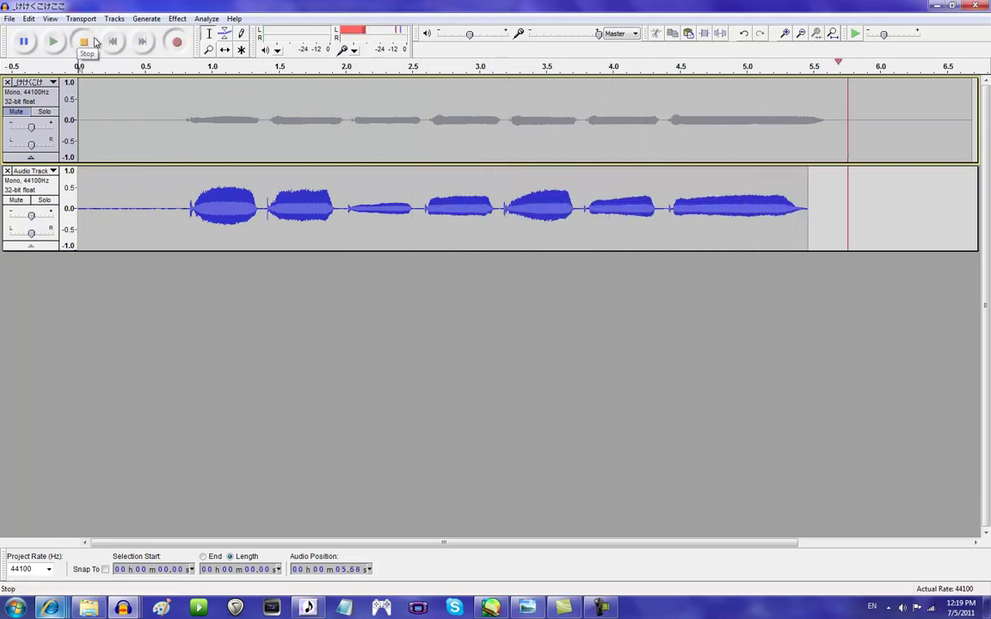
left_click(93, 42)
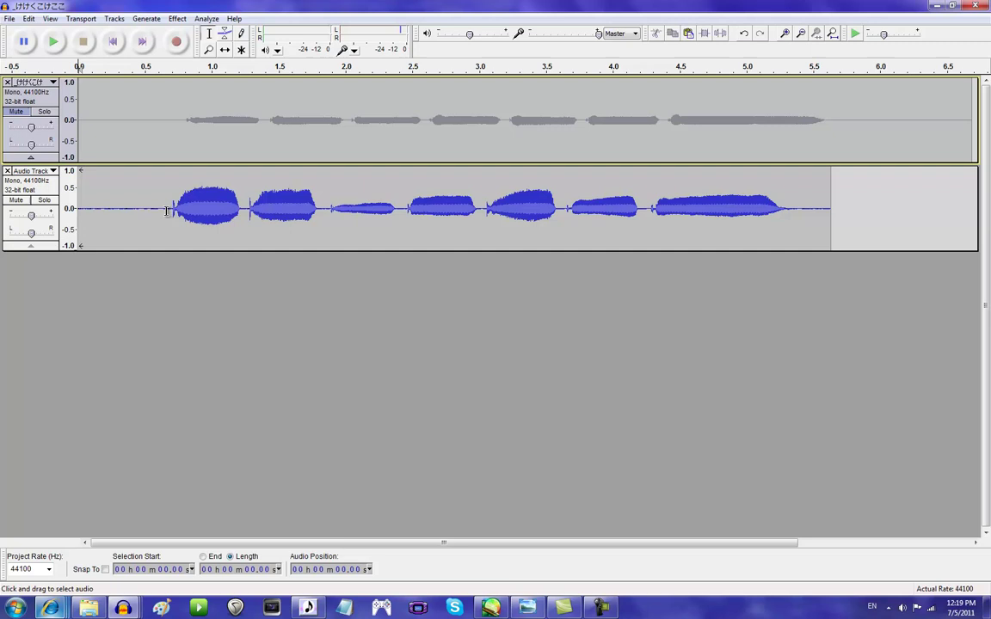
left_click_drag(165, 210, 97, 215)
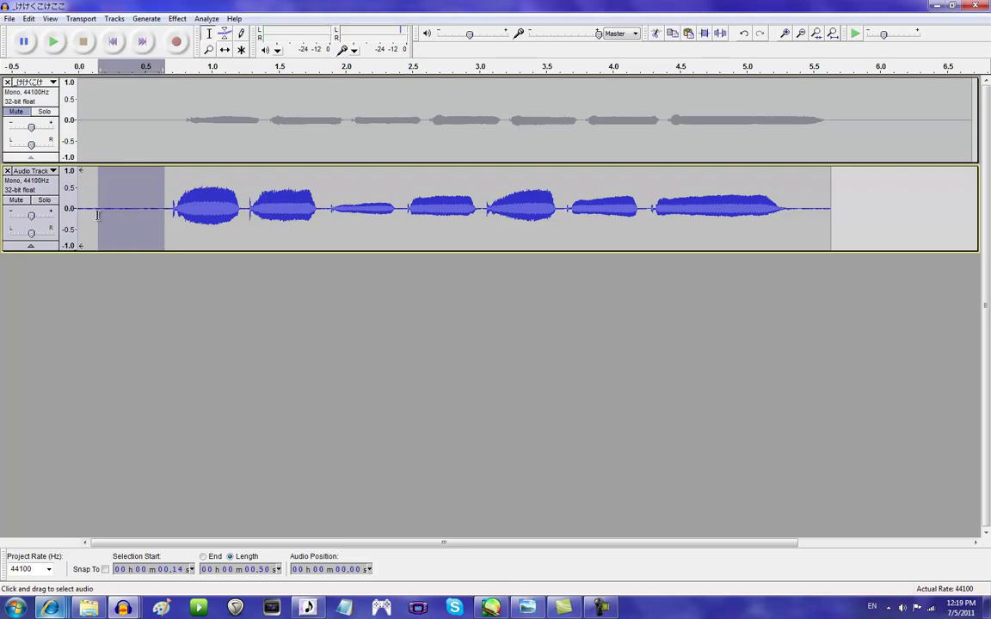
Apply Noise Removal to the new take from a captured noise profile, then silence its lead-in
left_click(174, 19)
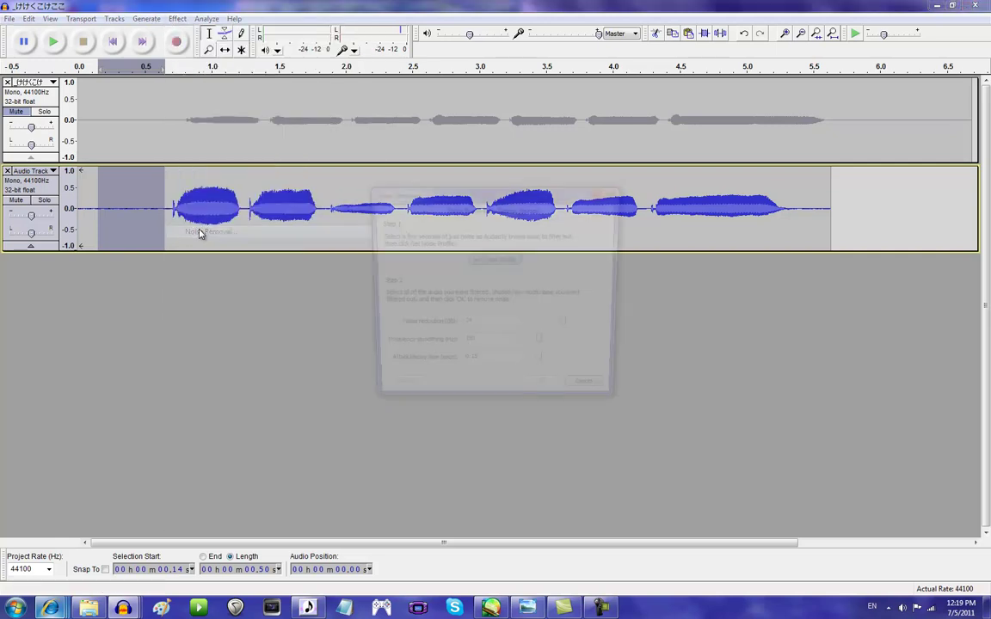
left_click(482, 259)
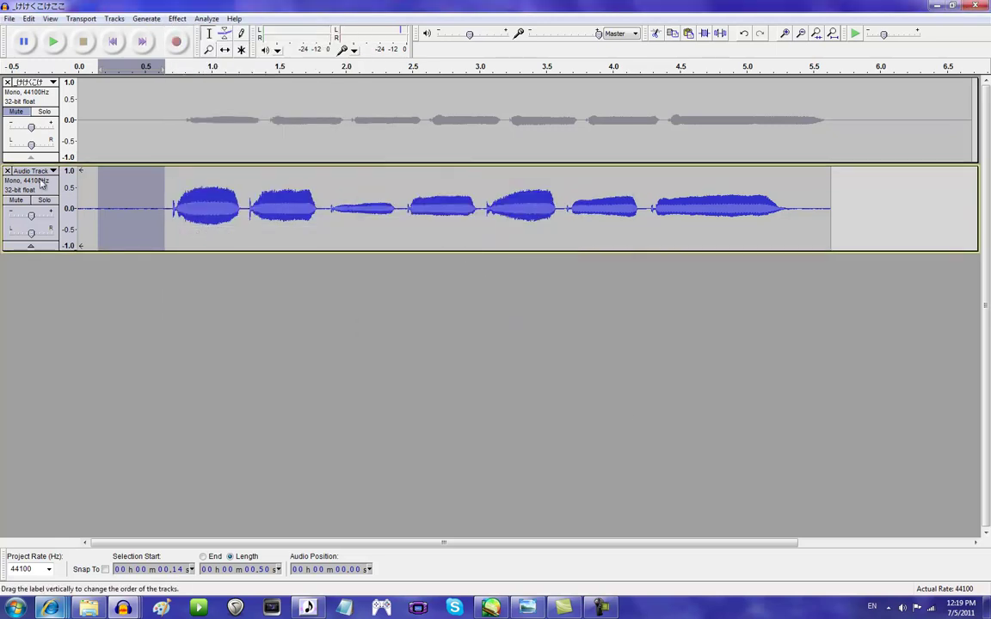
left_click(41, 183)
left_click(176, 18)
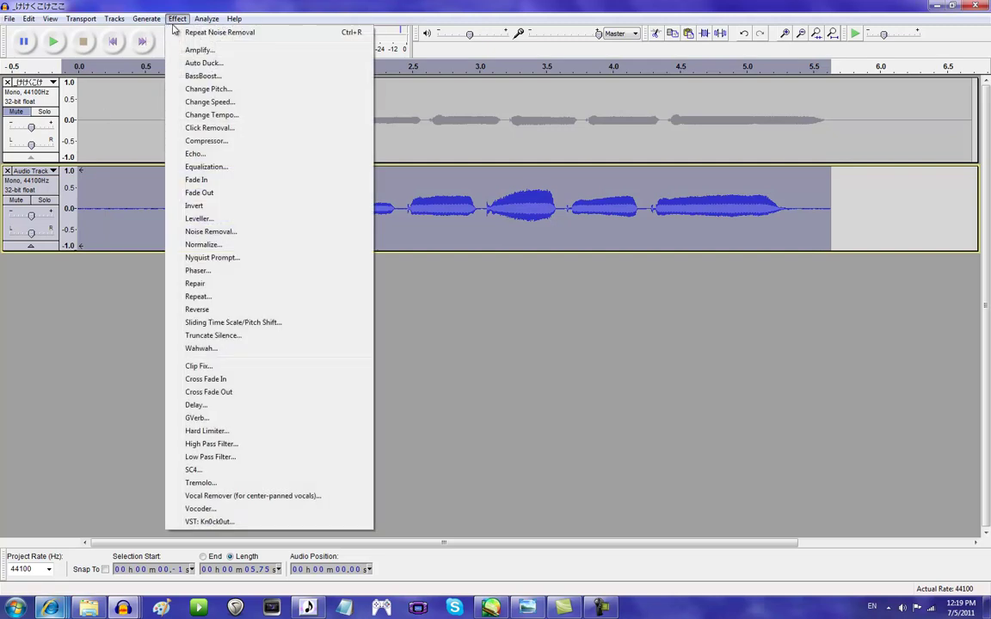
left_click(211, 232)
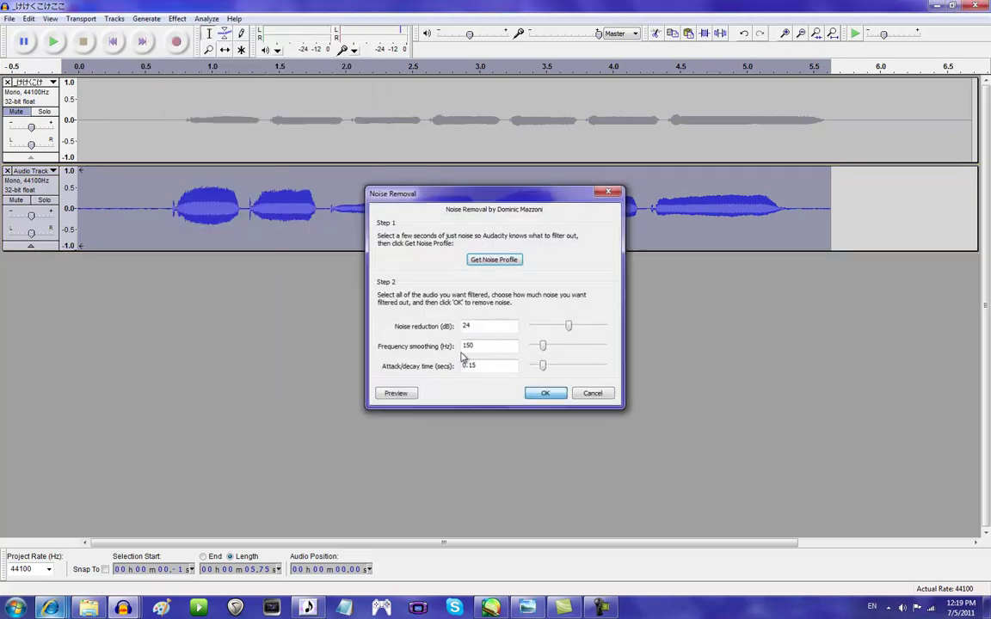
key("Return")
left_click_drag(158, 210, 105, 215)
key("ctrl+shift+a")
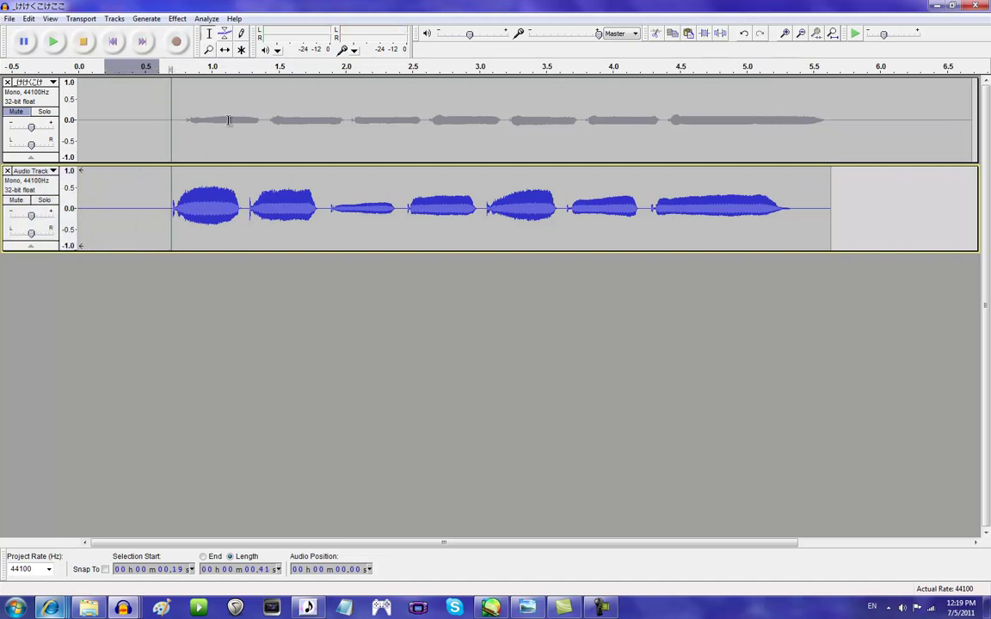
Play the take and cut tiny slices at 4.23, 2.41, 1.84 and 1.23 s
left_click(167, 67)
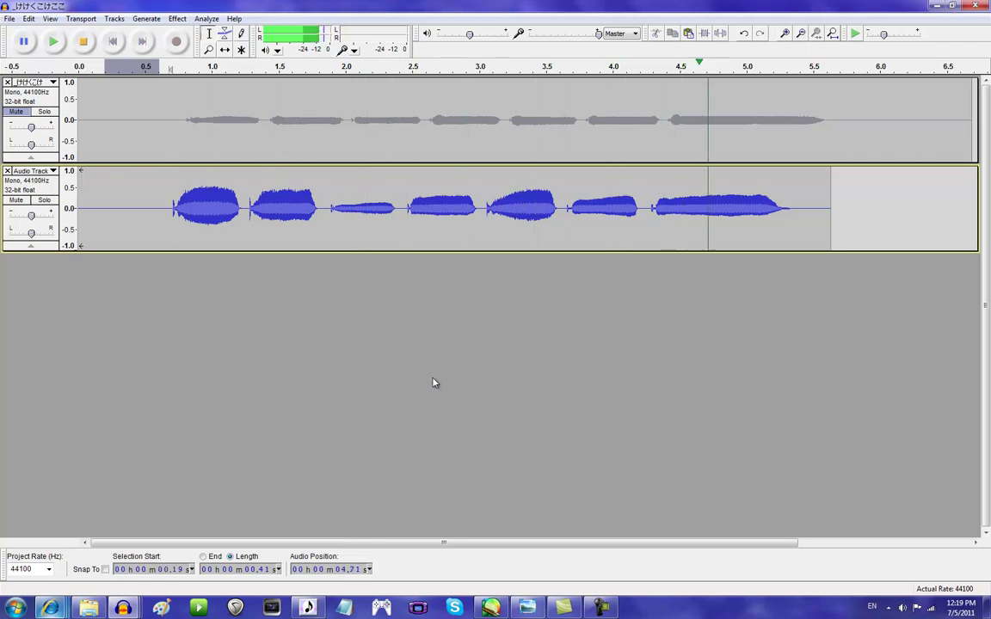
left_click(644, 227)
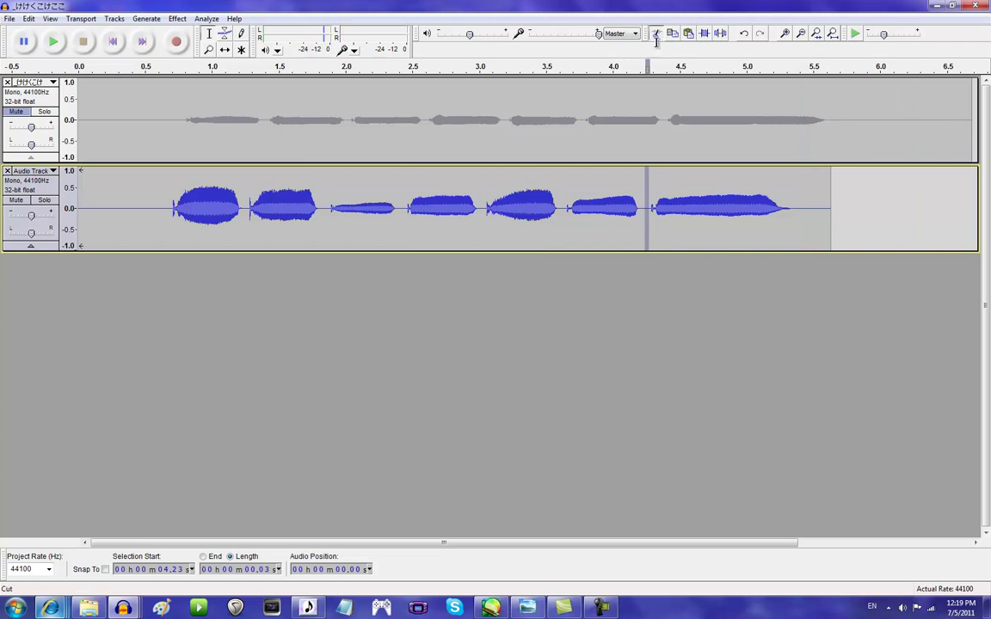
key("Delete")
left_click_drag(401, 225, 406, 226)
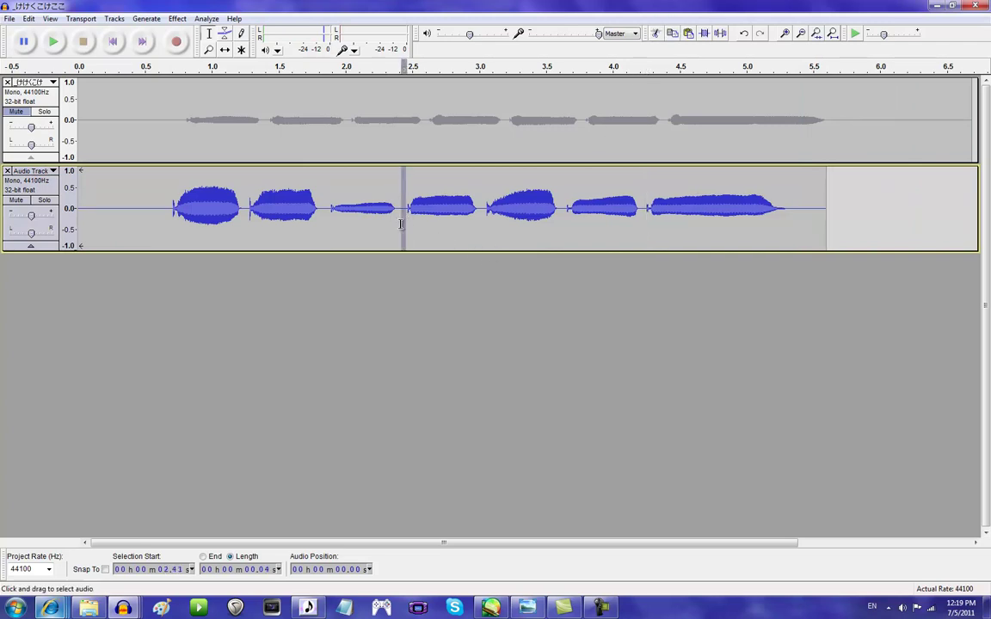
left_click(657, 34)
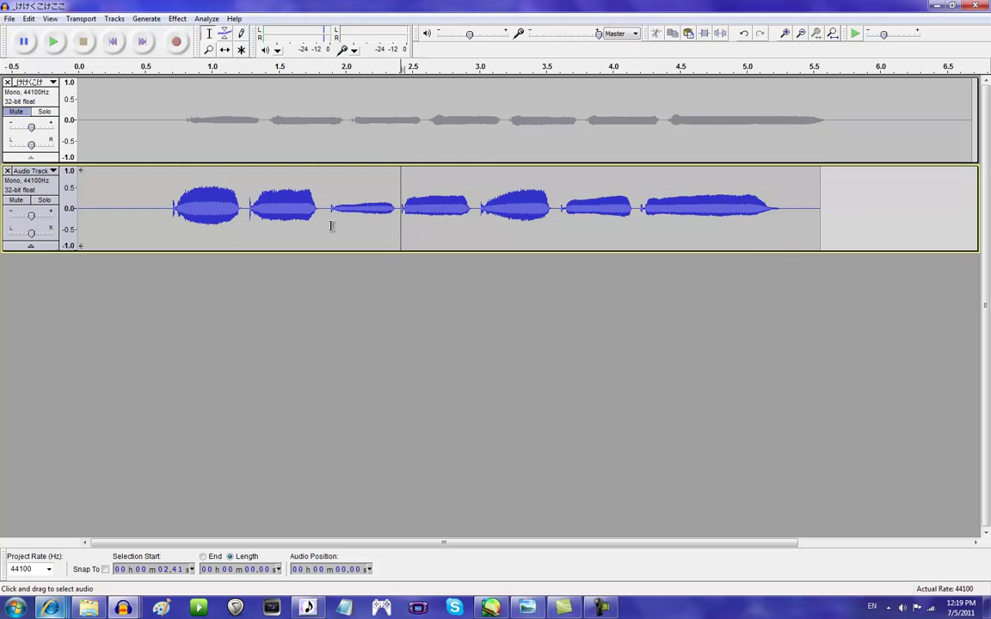
left_click_drag(329, 228, 325, 229)
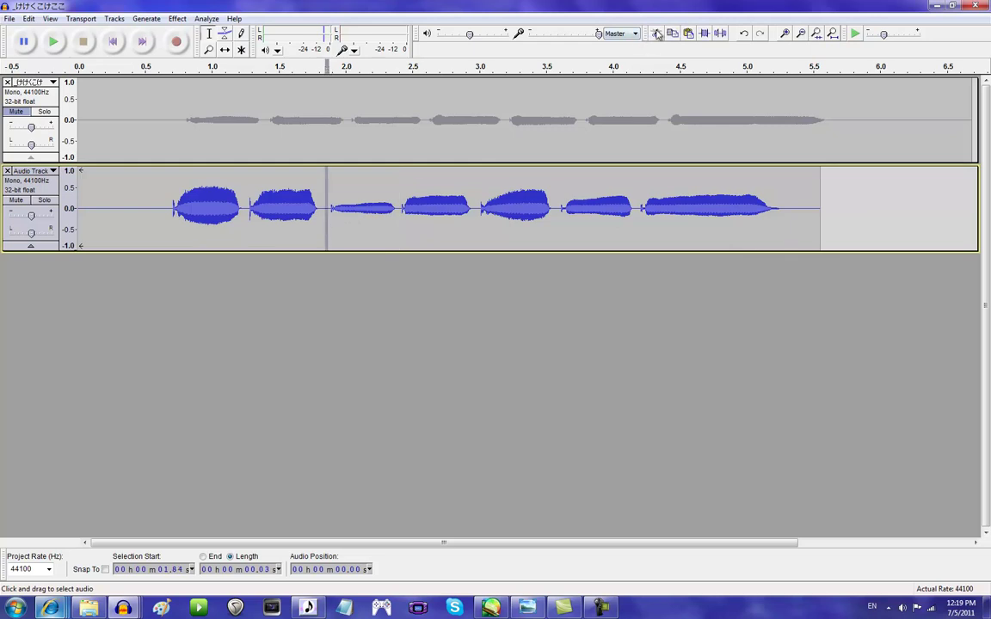
left_click(657, 34)
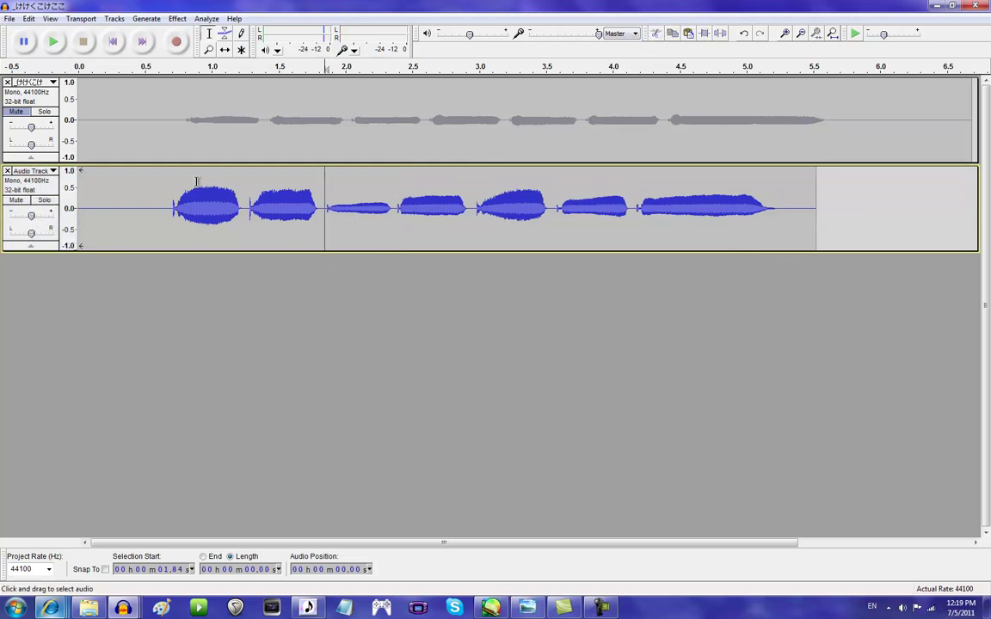
left_click(248, 225)
left_click_drag(246, 225, 243, 227)
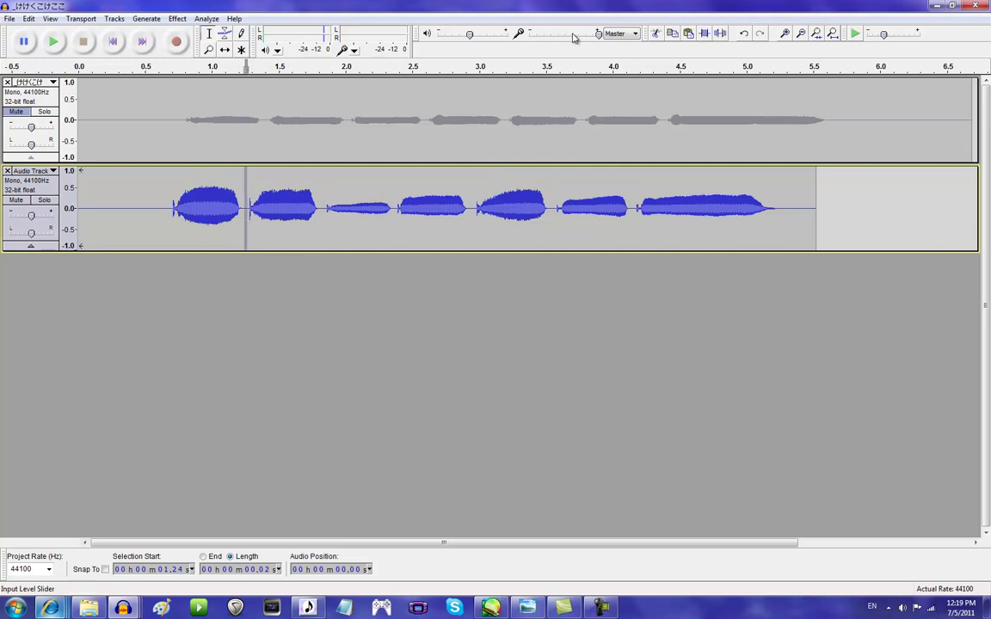
left_click(656, 35)
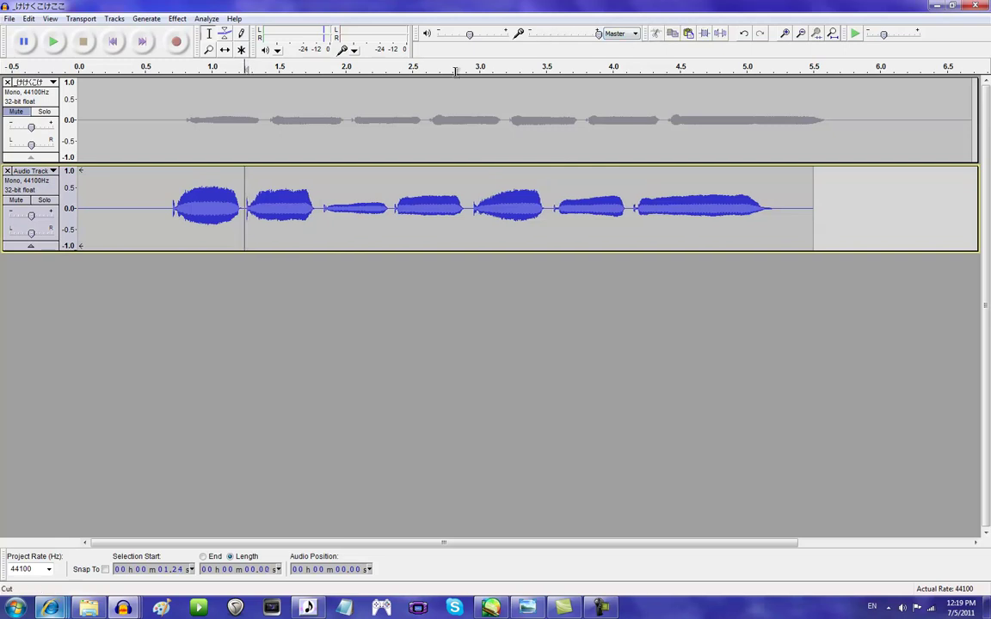
Replay from about 0.6 s and cut further slices at 1.79, 4.08 and 3.47 s
left_click(175, 71)
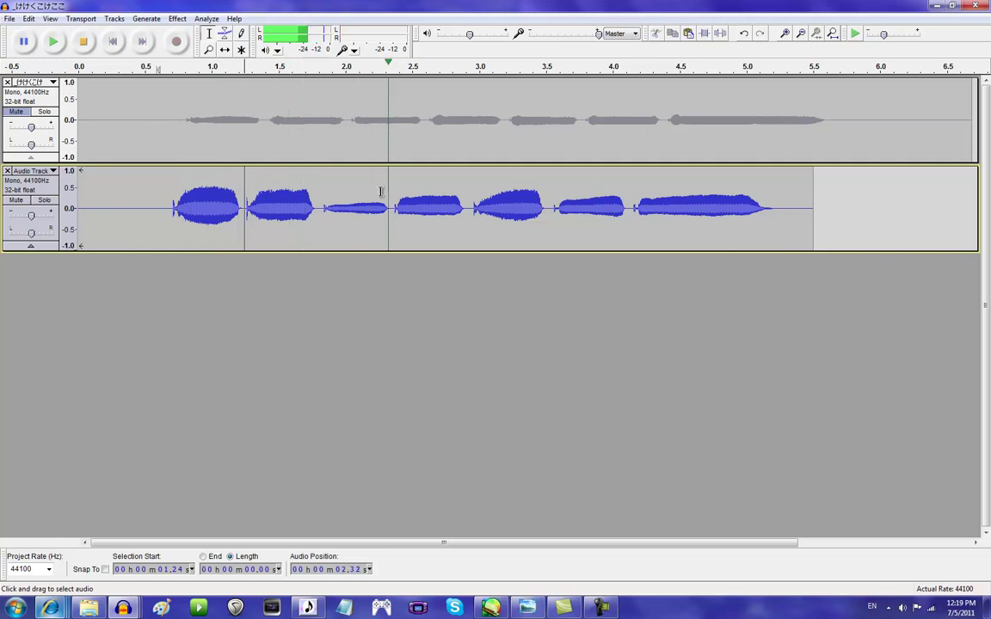
left_click_drag(473, 230, 469, 232)
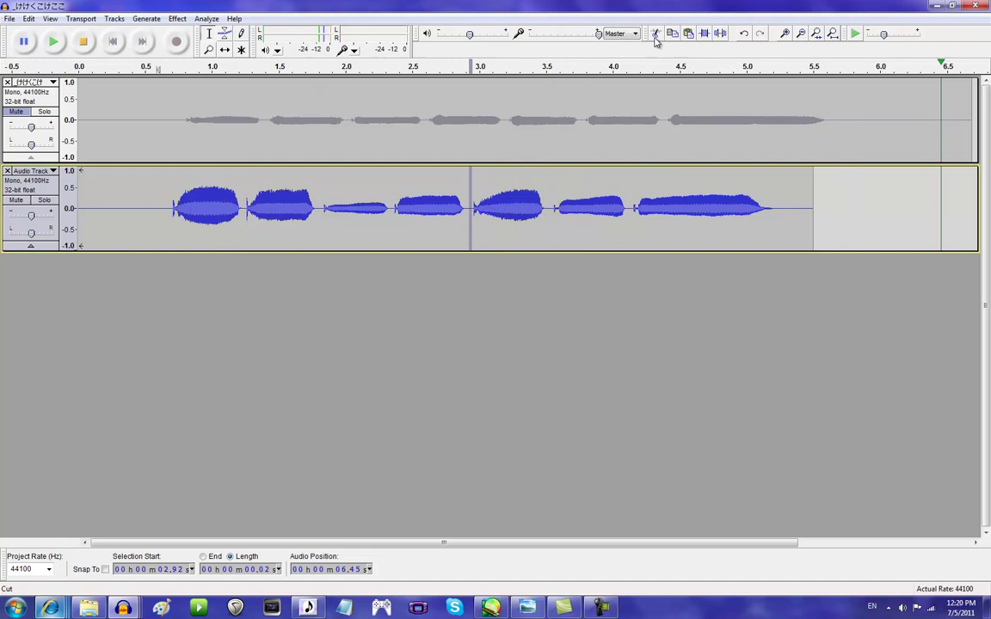
left_click_drag(322, 222, 318, 223)
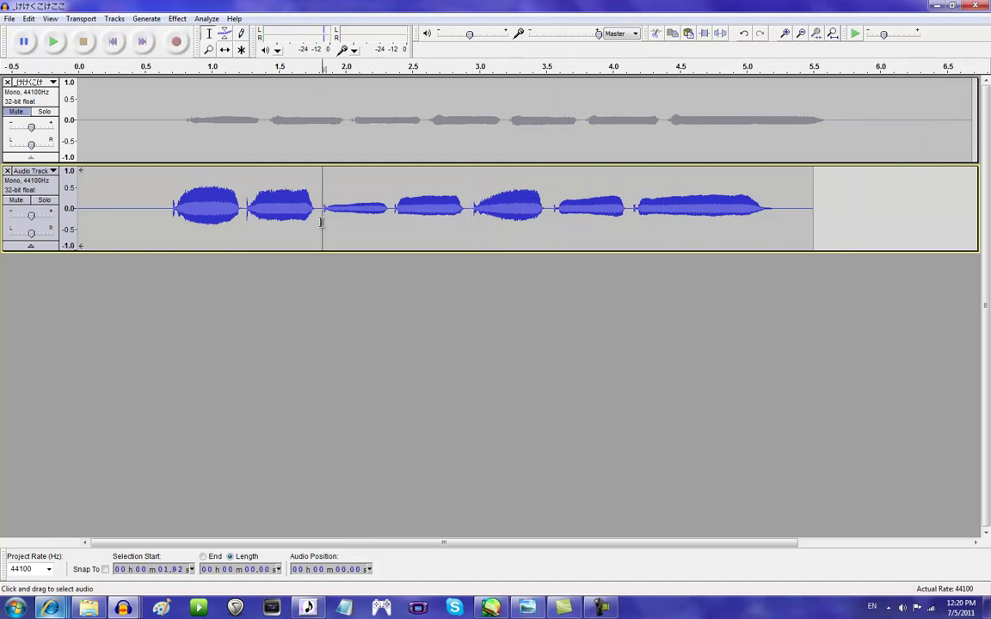
left_click(656, 33)
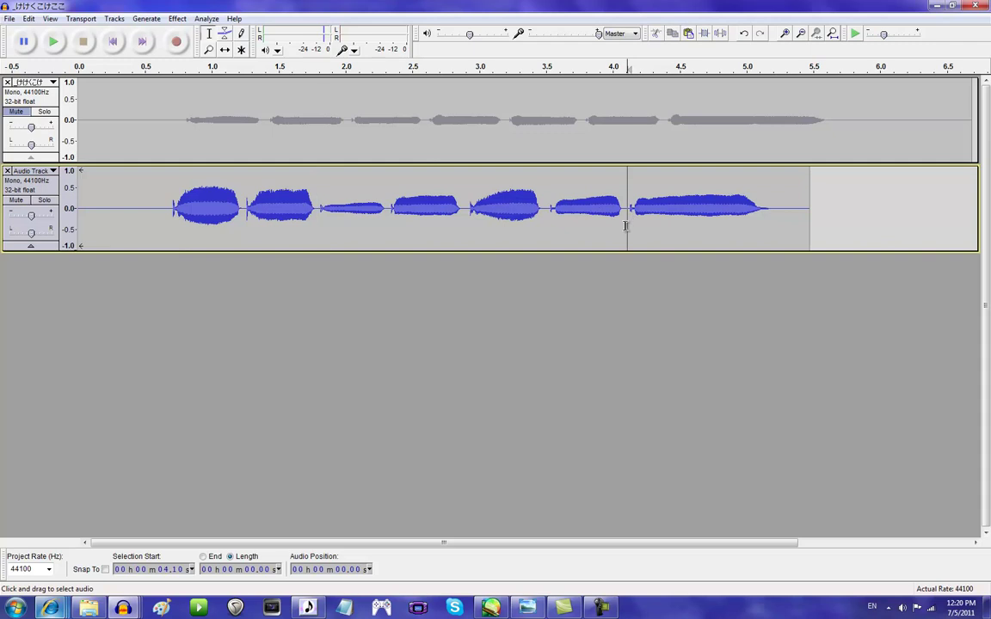
left_click_drag(627, 229, 631, 228)
left_click(626, 231)
left_click(655, 33)
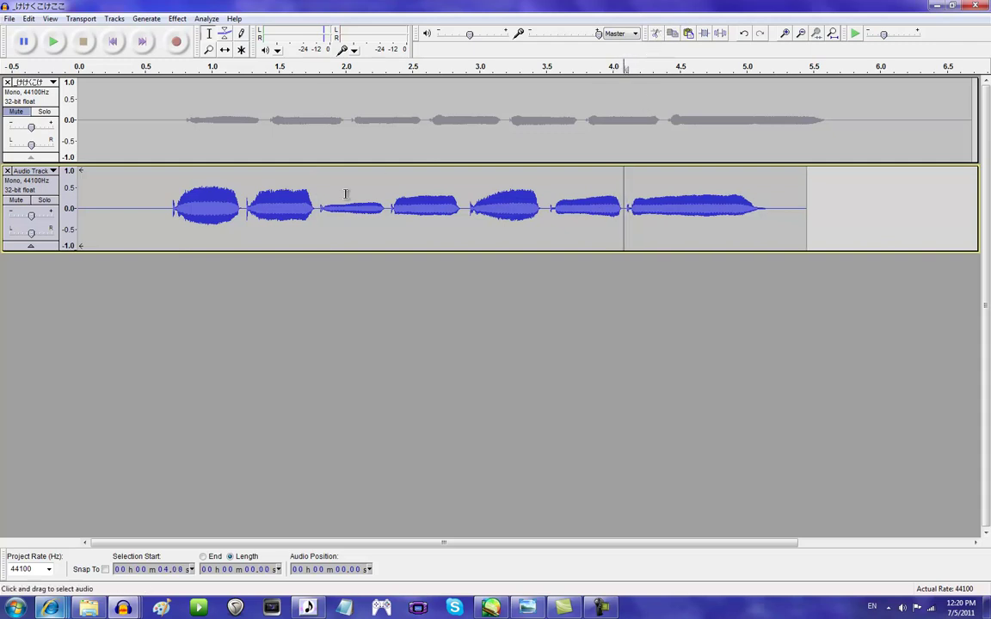
left_click_drag(546, 233, 545, 236)
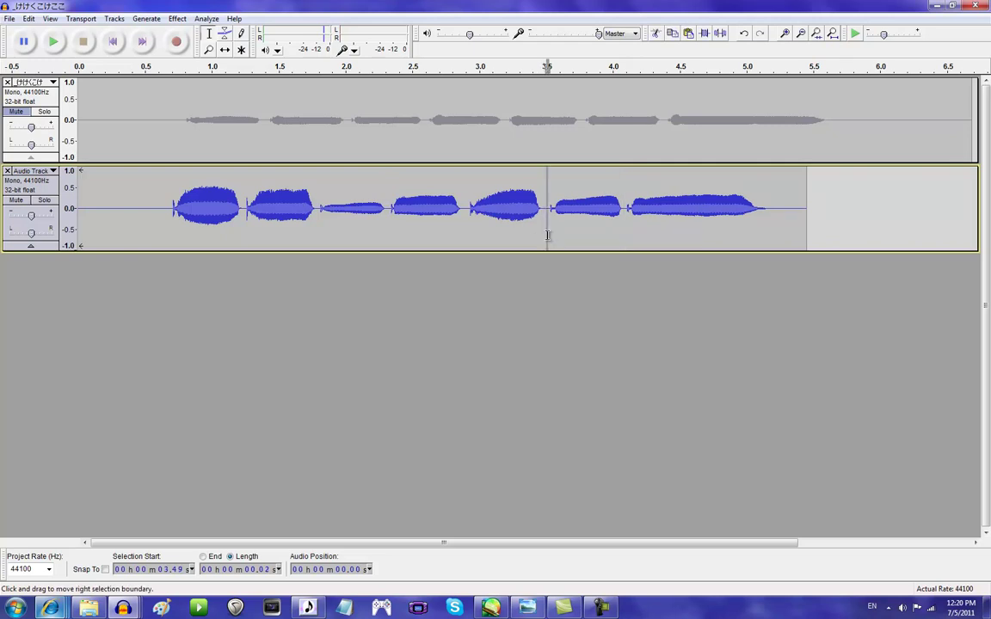
left_click(655, 33)
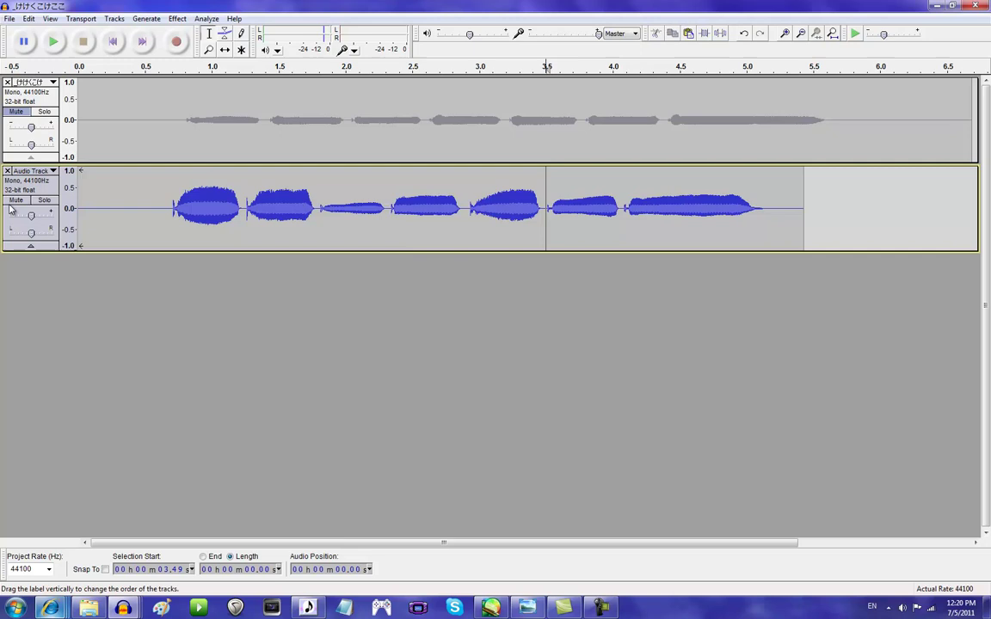
Try exporting the whole recording to voice\jhjhjh, cancelling at the metadata prompt
left_click(17, 189)
left_click(9, 18)
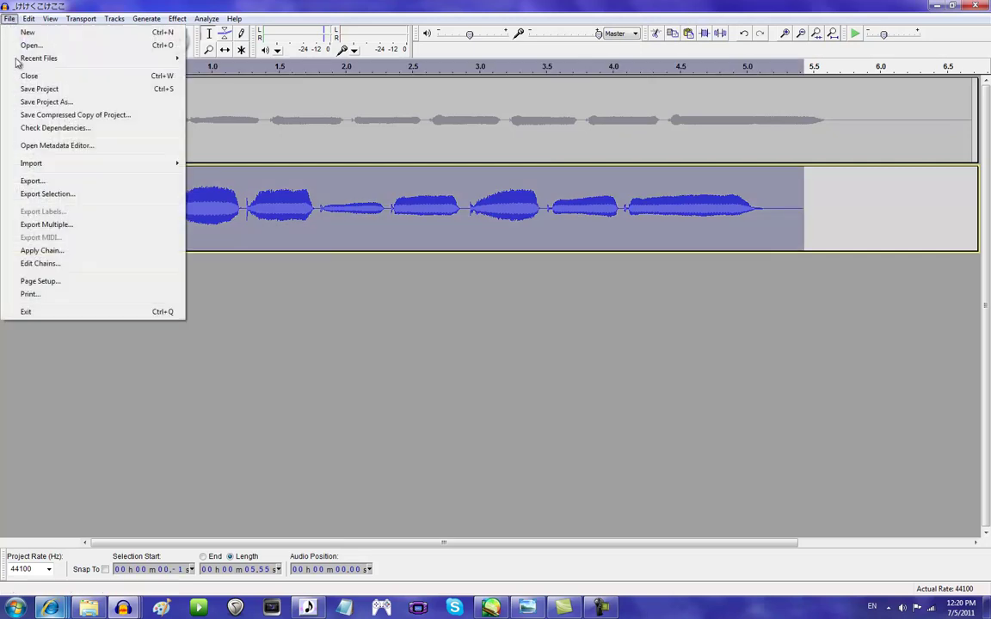
left_click(62, 194)
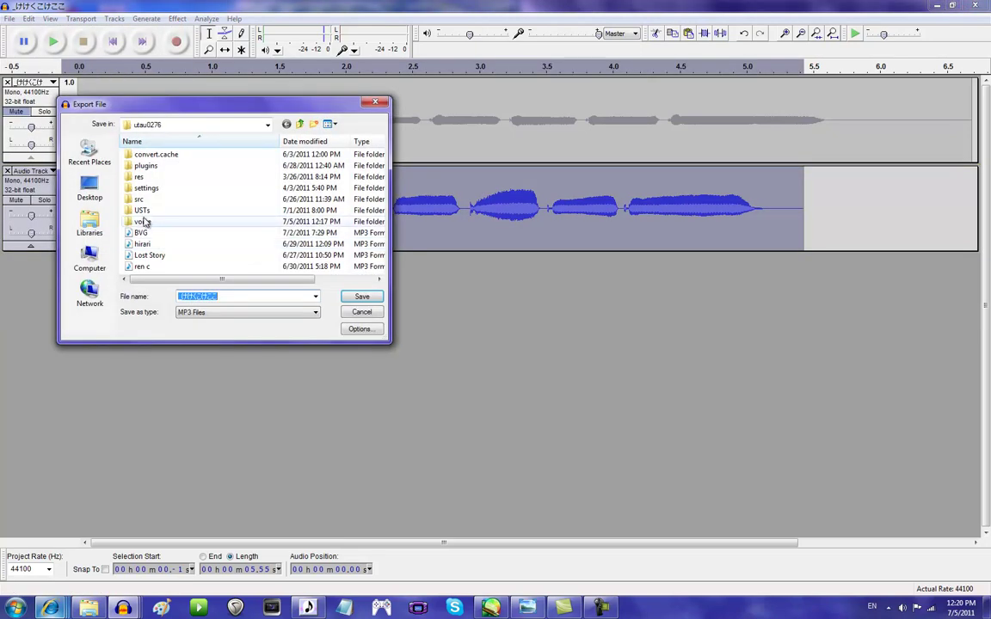
double_click(142, 221)
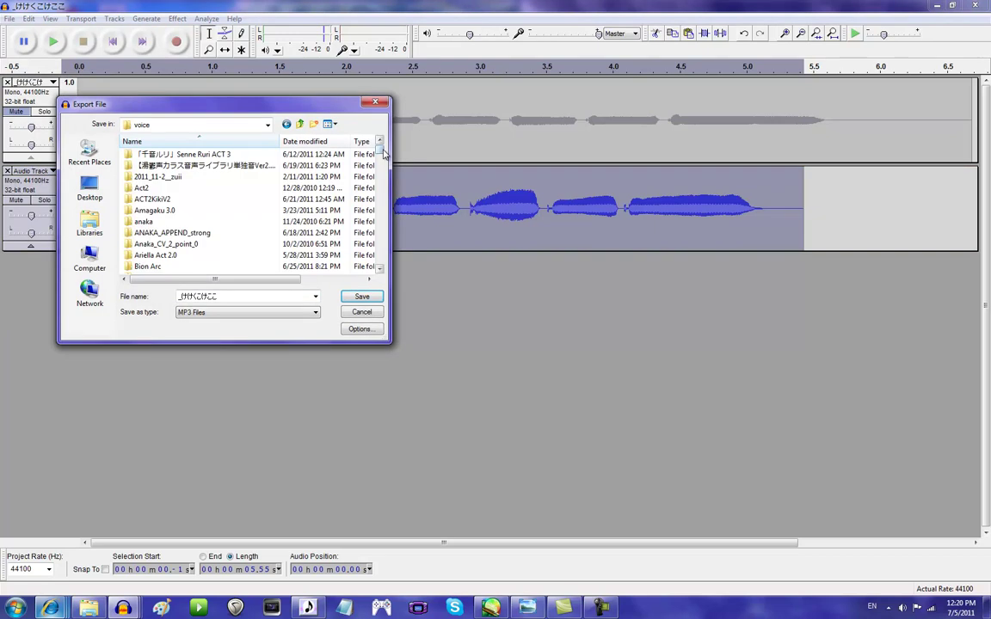
left_click_drag(380, 148, 383, 172)
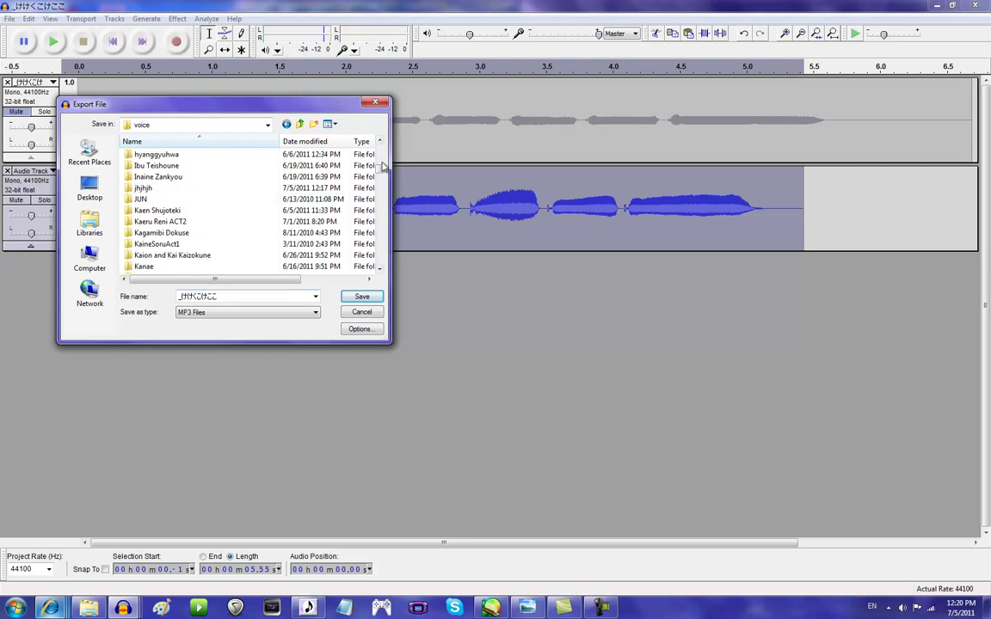
mouse_move(383, 170)
left_mouse_down()
mouse_move(380, 193)
mouse_move(380, 166)
left_mouse_up()
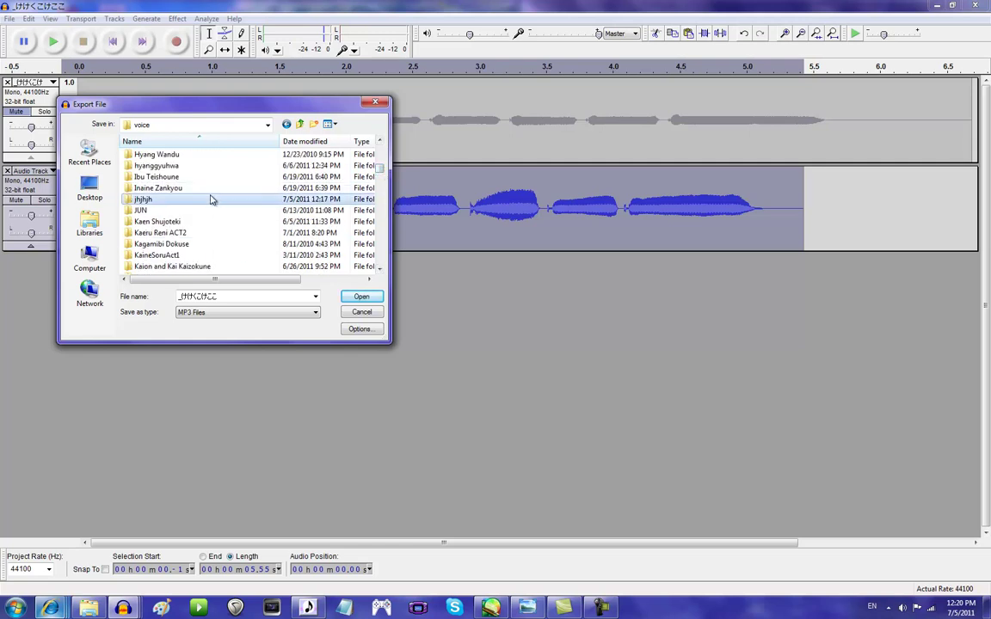
double_click(212, 198)
left_click(350, 299)
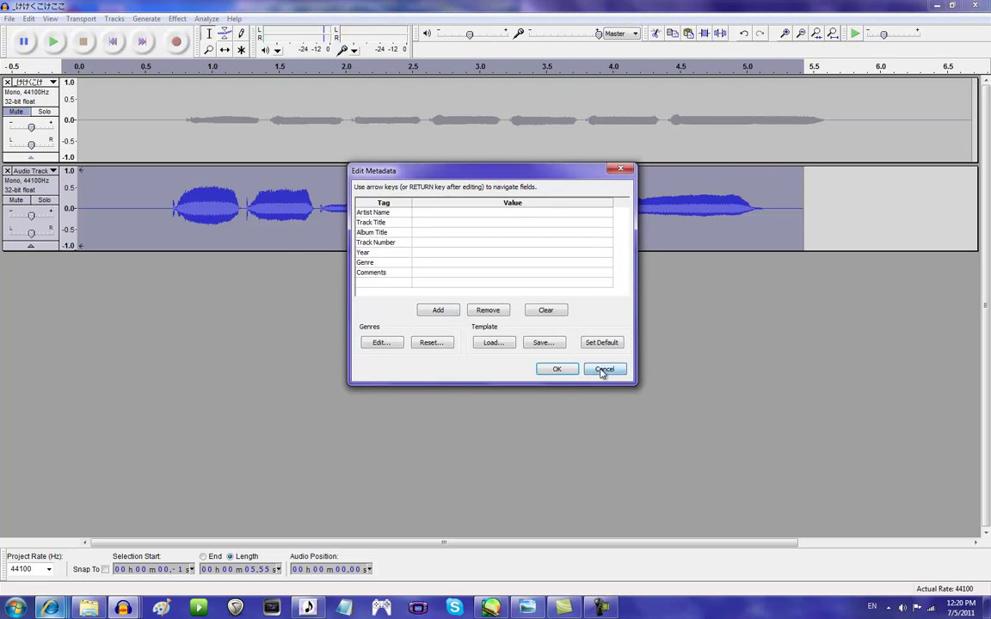
left_click(601, 368)
Export the selection as WAV signed 16-bit PCM into the jhjhjh folder without metadata
left_click(10, 18)
left_click(77, 196)
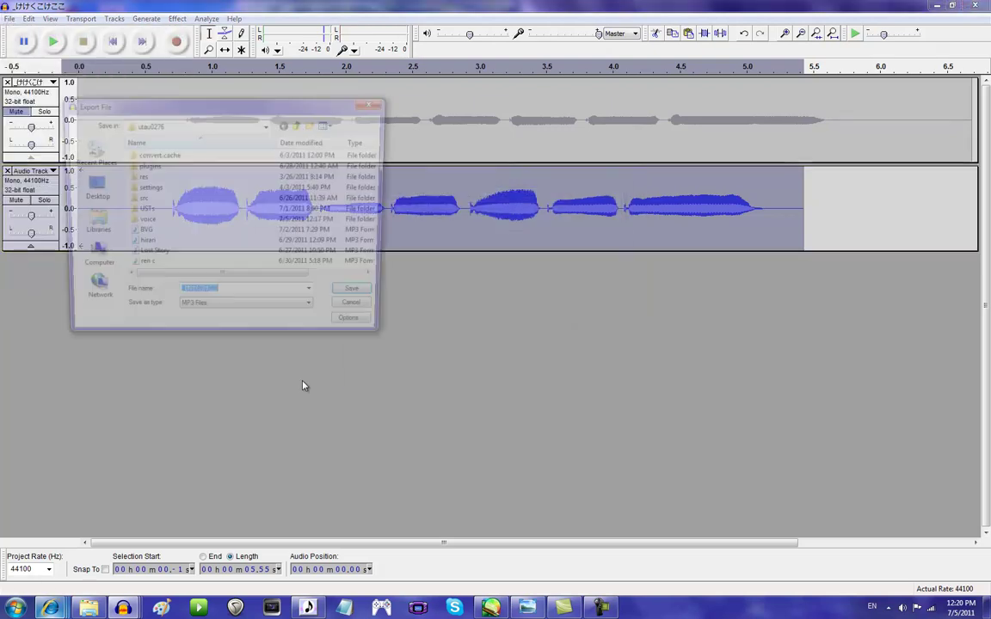
left_click(230, 313)
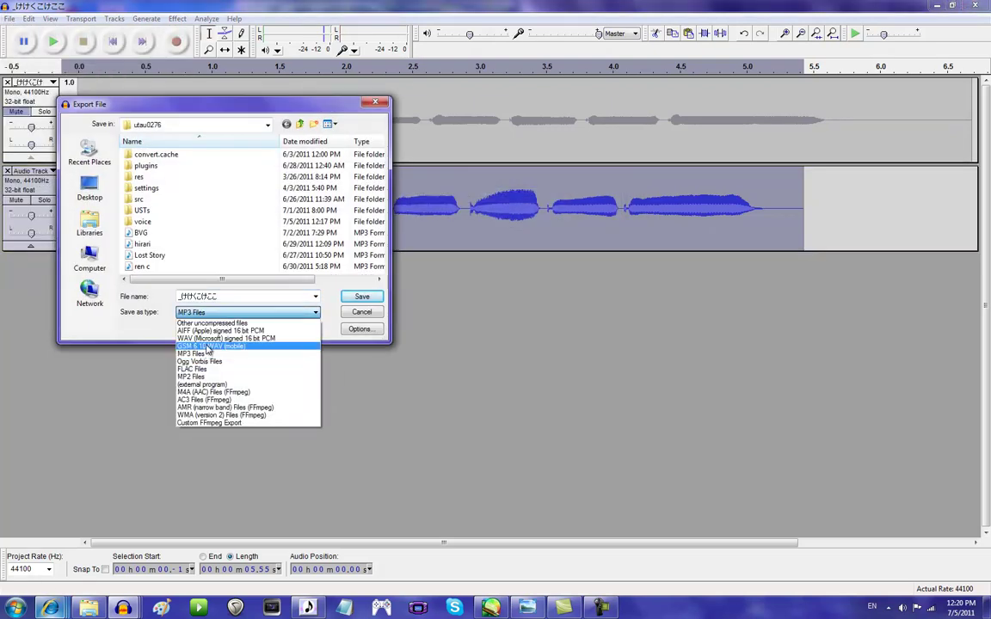
left_click(220, 338)
double_click(168, 222)
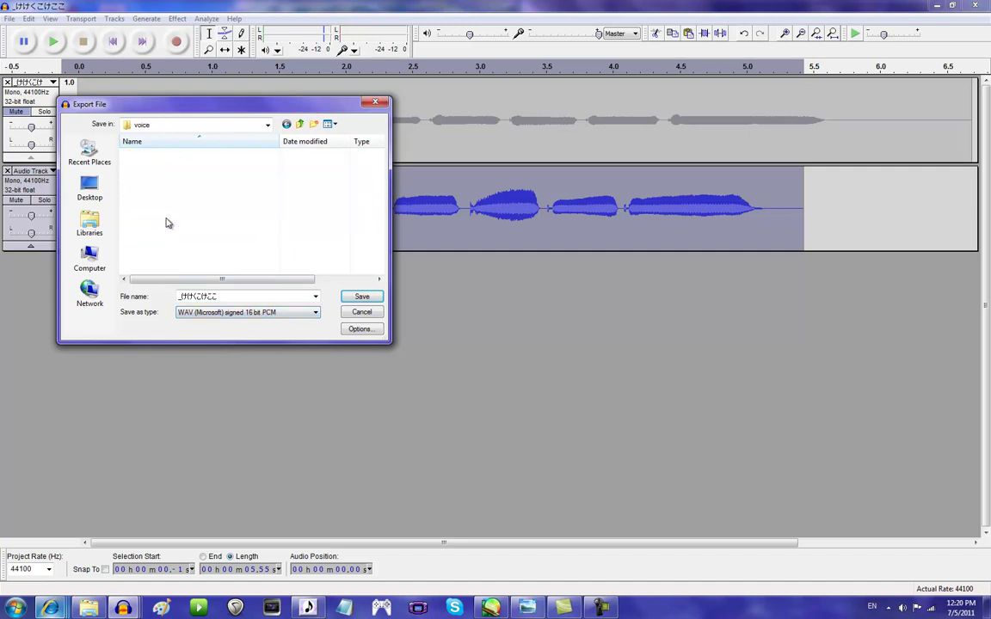
mouse_move(380, 155)
left_mouse_down()
mouse_move(380, 194)
mouse_move(382, 167)
left_mouse_up()
double_click(207, 202)
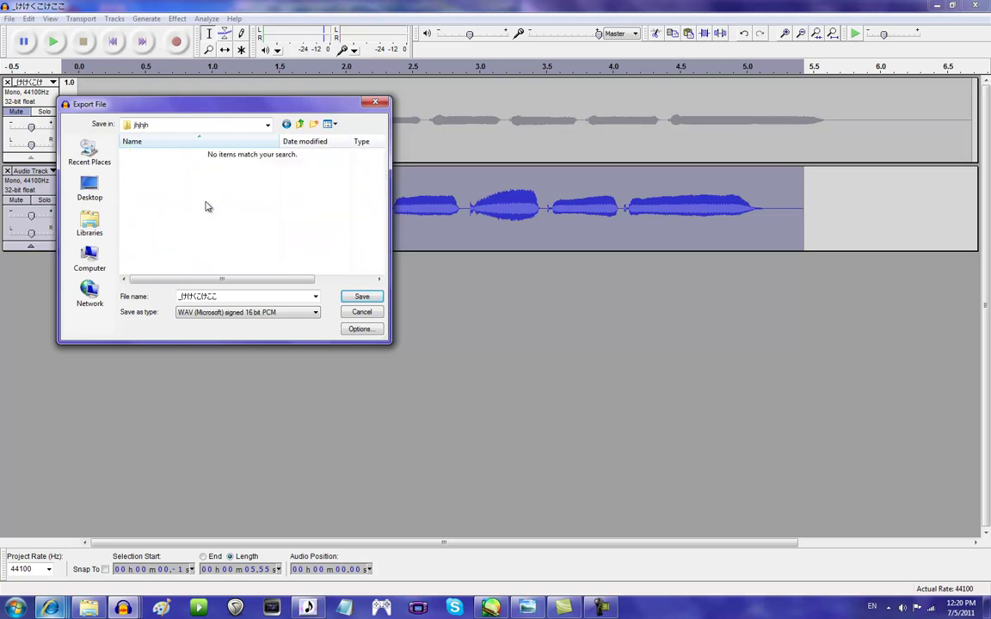
left_click(361, 295)
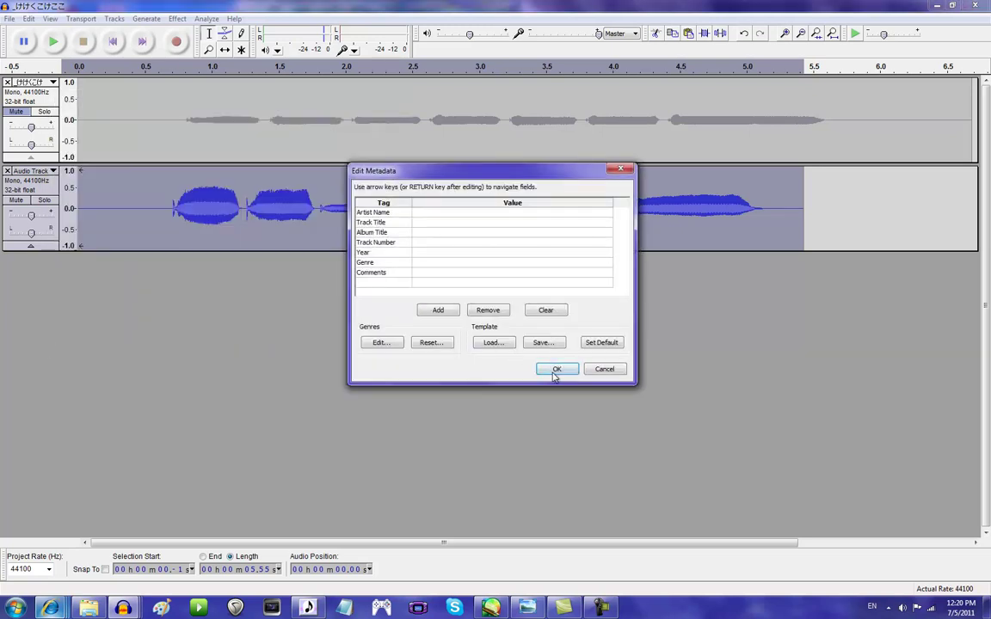
left_click(554, 368)
Launch UTAU and set the project's voice bank to jhjhjh
right_click(308, 608)
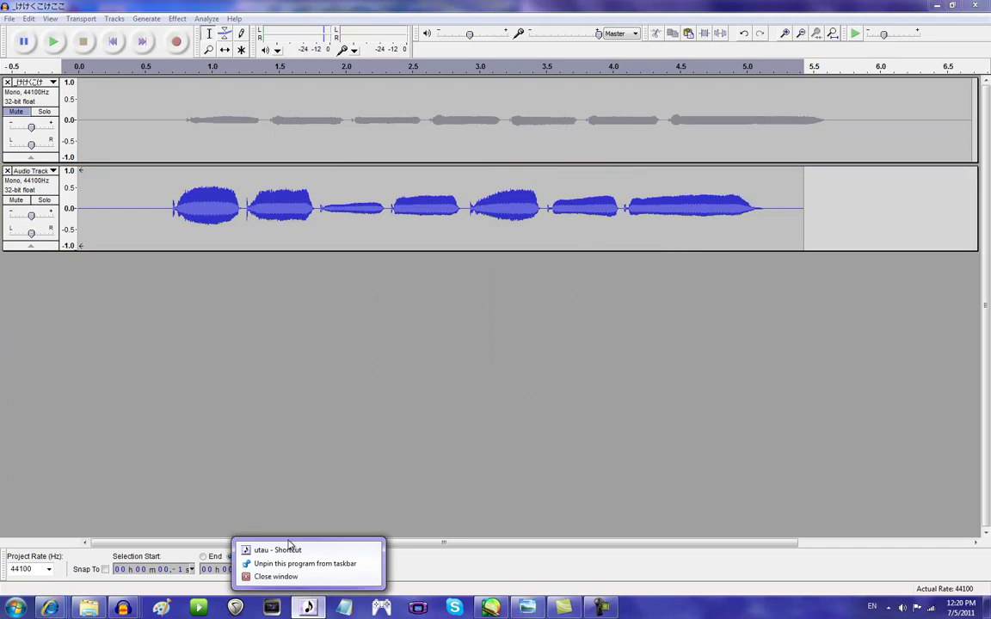
left_click(284, 550)
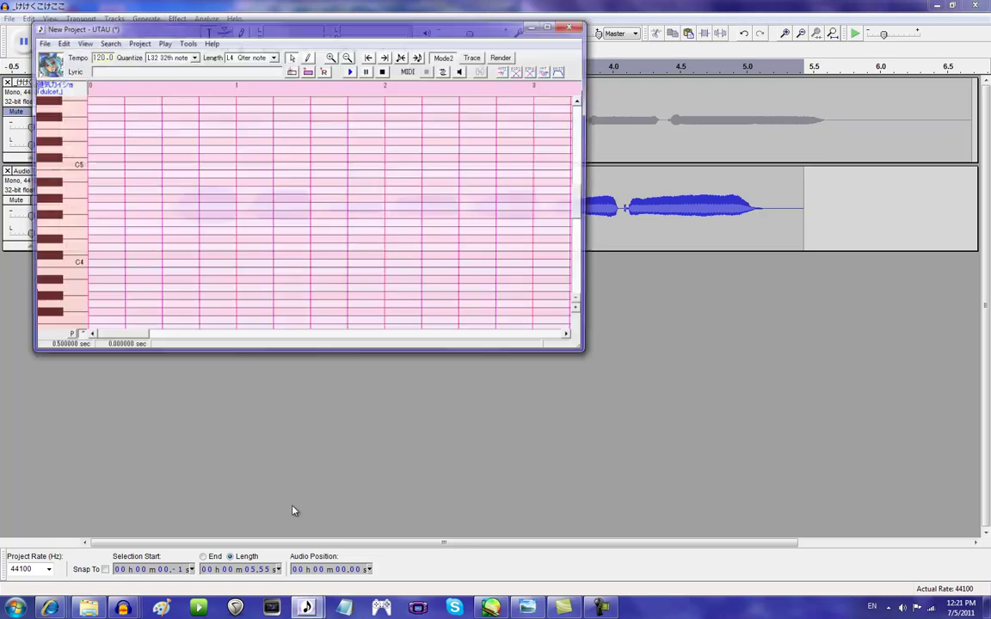
double_click(67, 86)
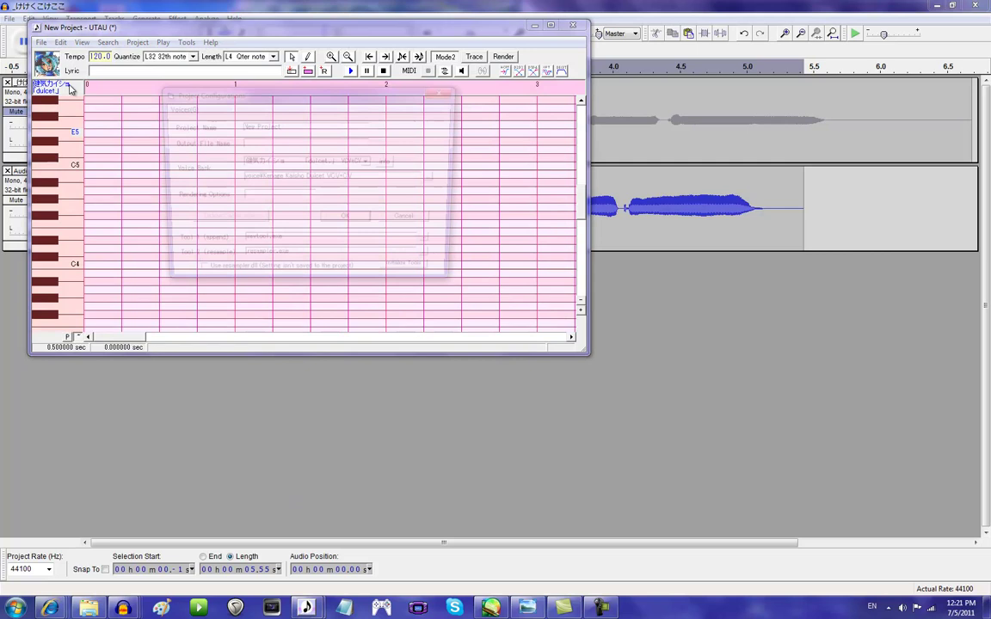
left_click(243, 160)
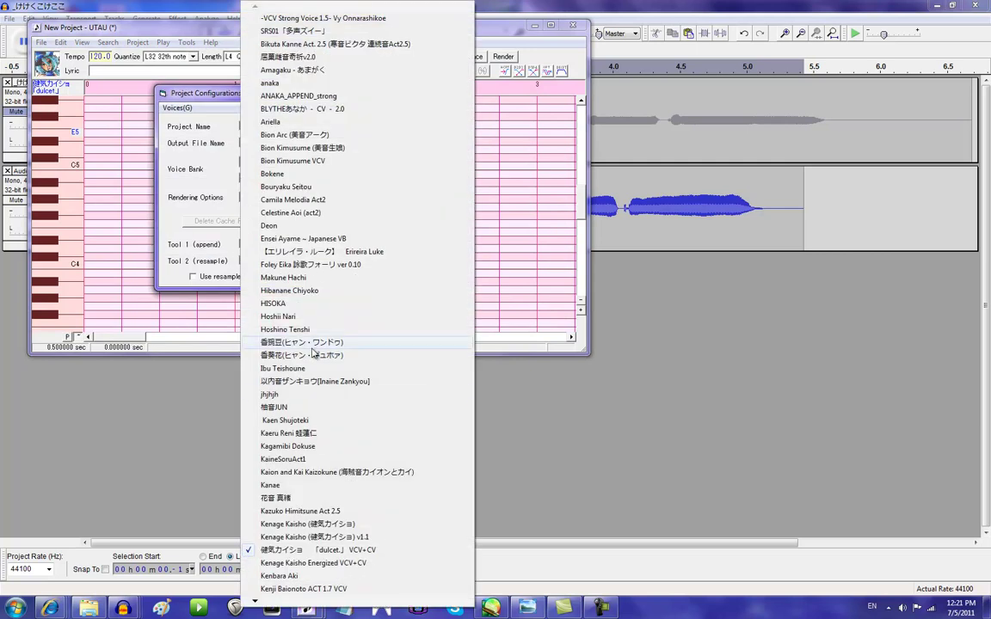
left_click(289, 398)
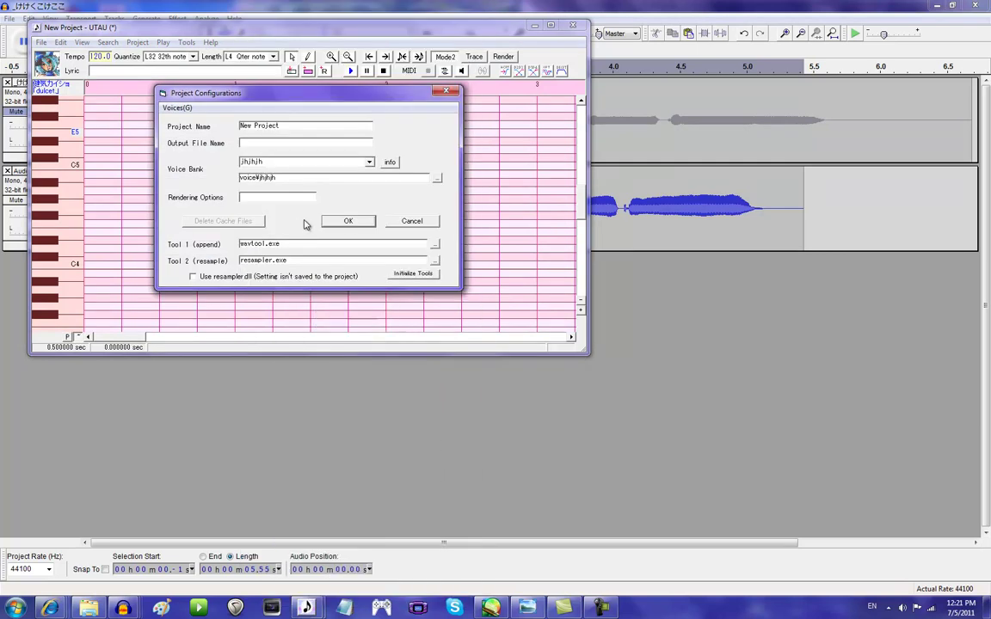
left_click(345, 221)
Open Voice Bank Settings and scroll through the oto entries, starting at a き
left_click(187, 42)
left_click(196, 61)
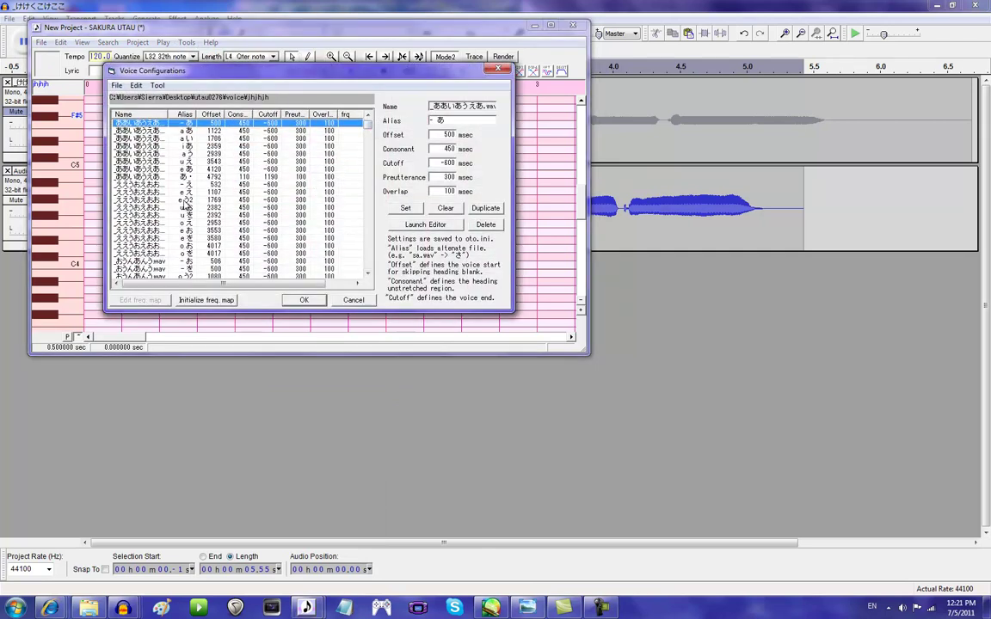
left_click_drag(367, 125, 386, 152)
left_click(269, 191)
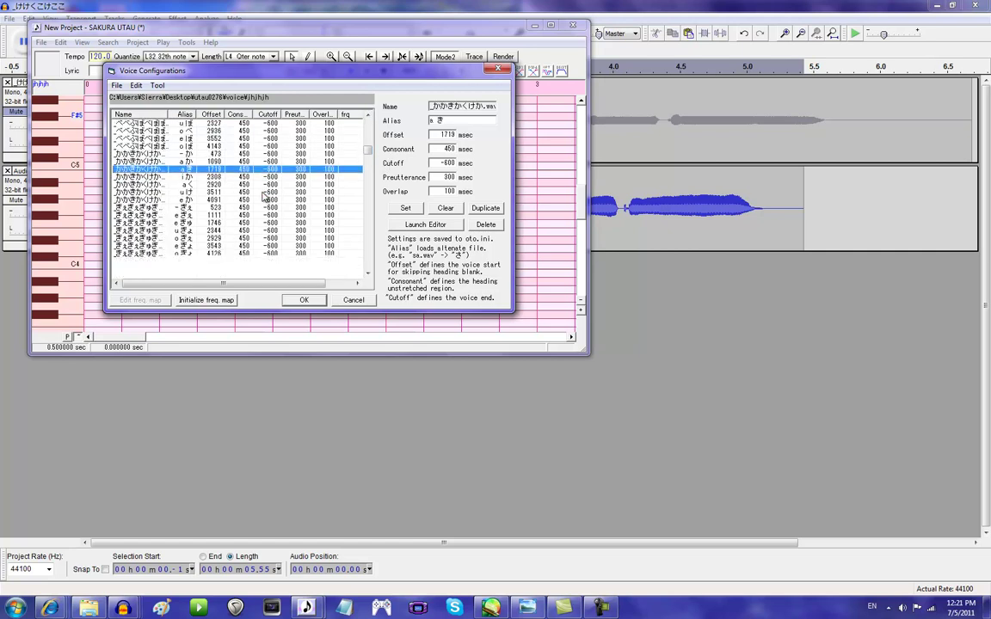
scroll(267, 194, "down", 6)
scroll(266, 197, "down", 4)
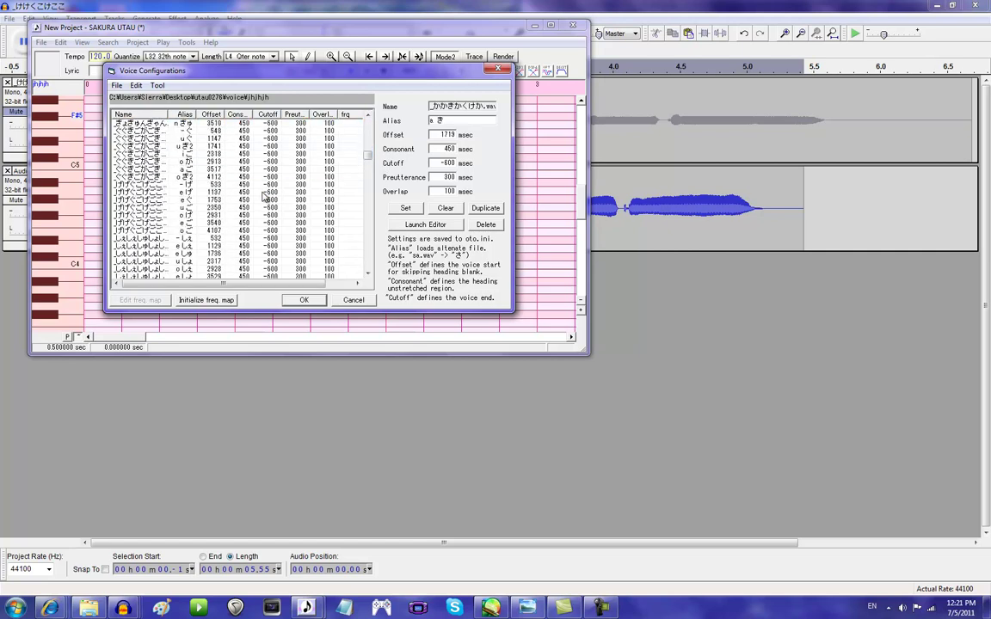
scroll(158, 185, "down", 12)
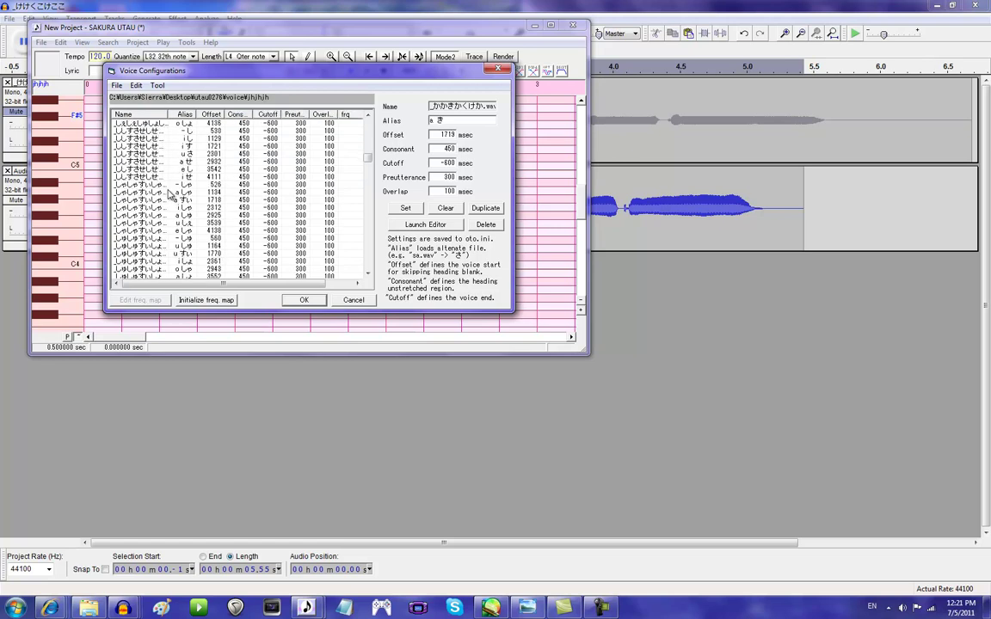
scroll(169, 194, "down", 5)
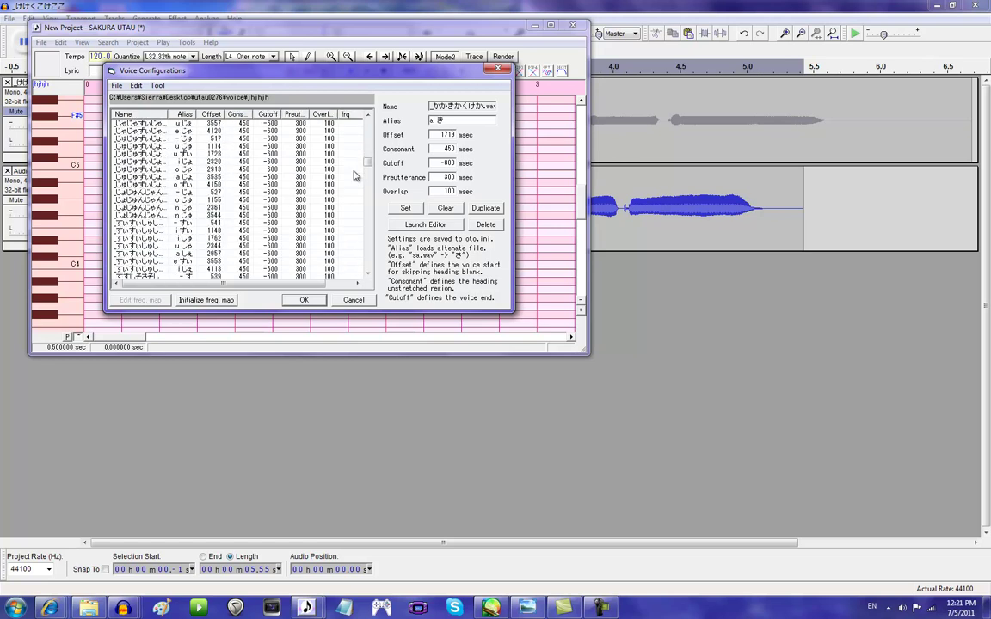
scroll(367, 159, "down", 6)
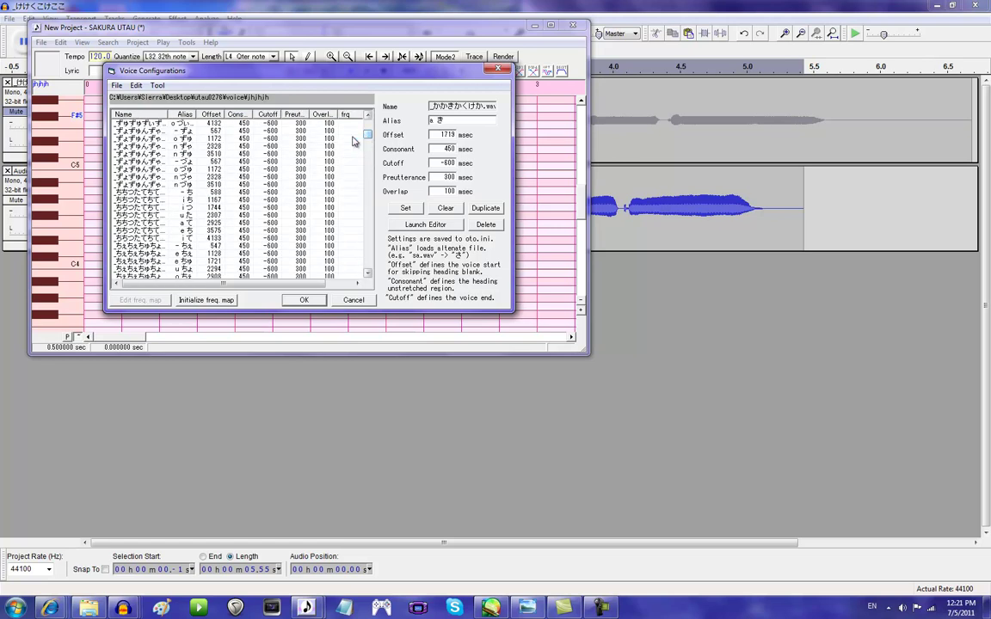
scroll(240, 188, "down", 10)
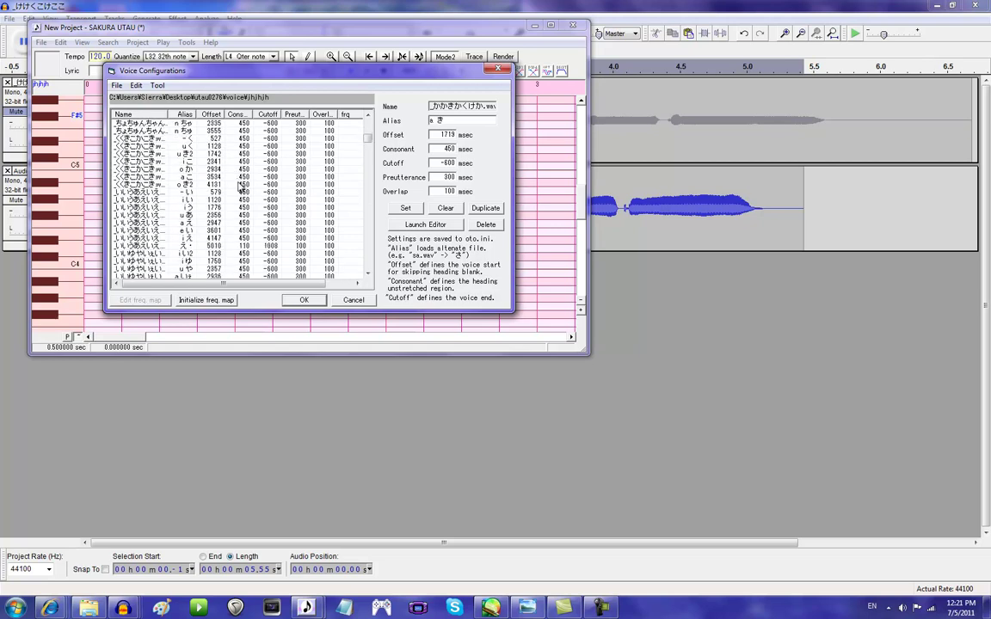
scroll(241, 187, "down", 8)
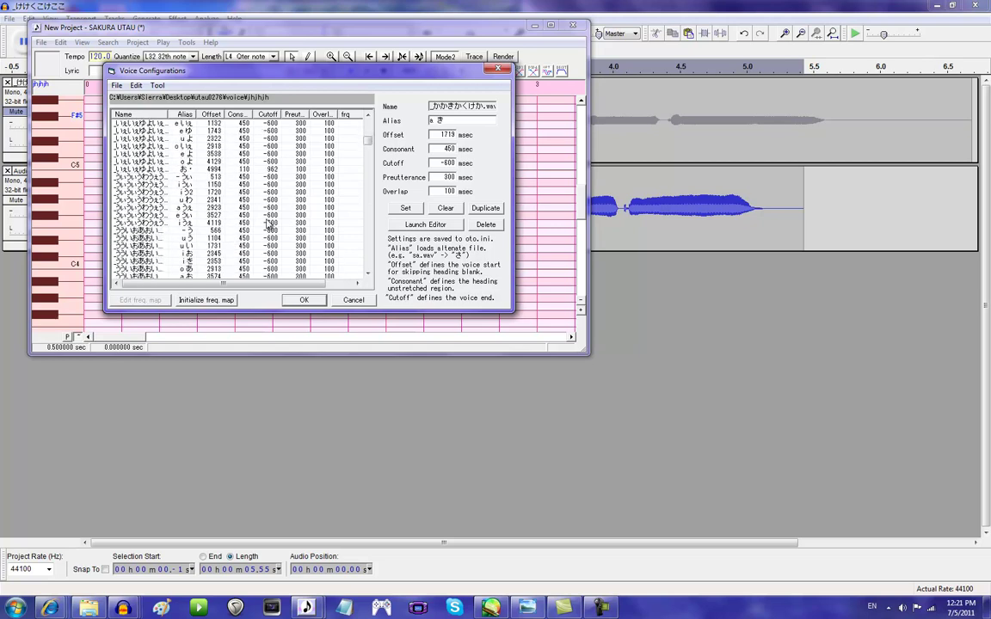
scroll(268, 225, "down", 3)
left_click(341, 460)
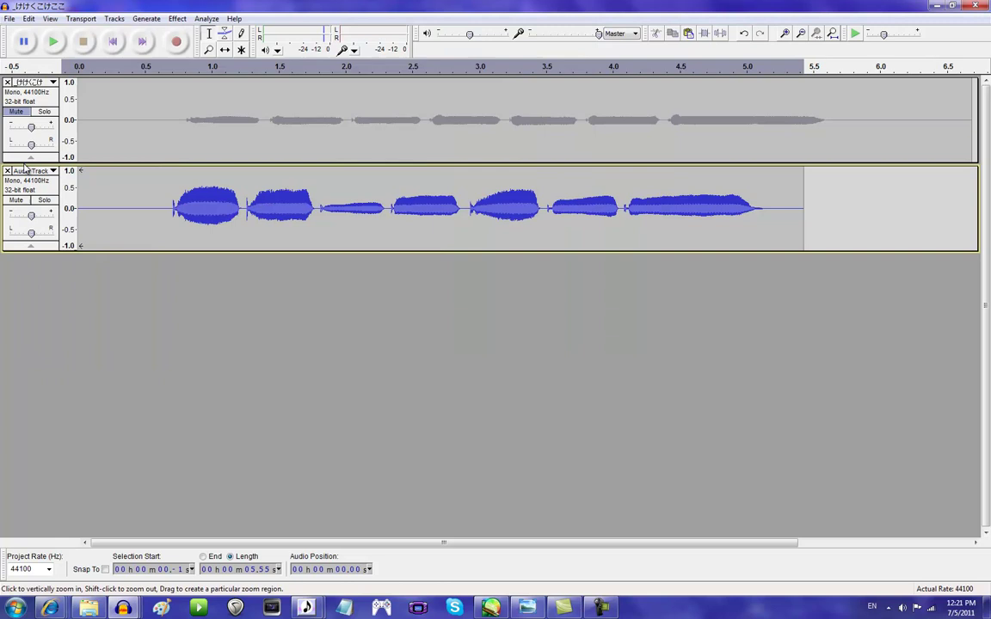
left_click(54, 84)
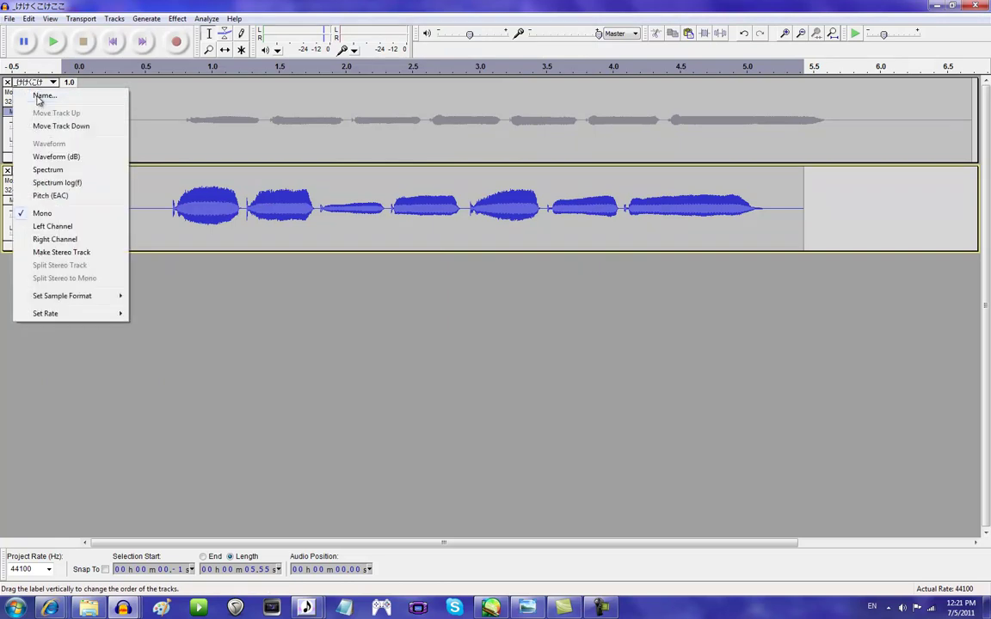
left_click(40, 98)
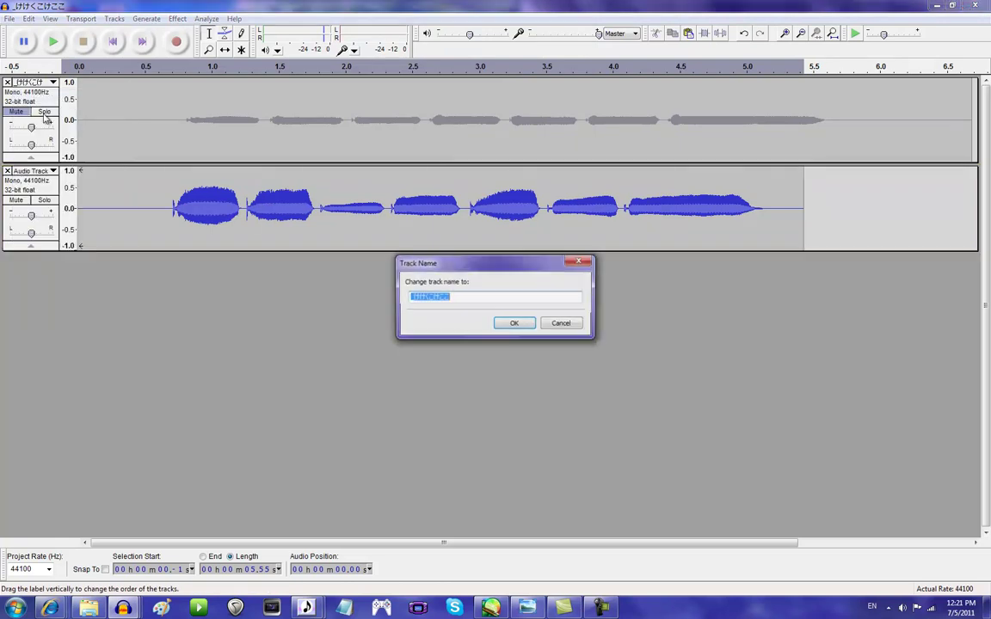
right_click(414, 296)
left_click(435, 336)
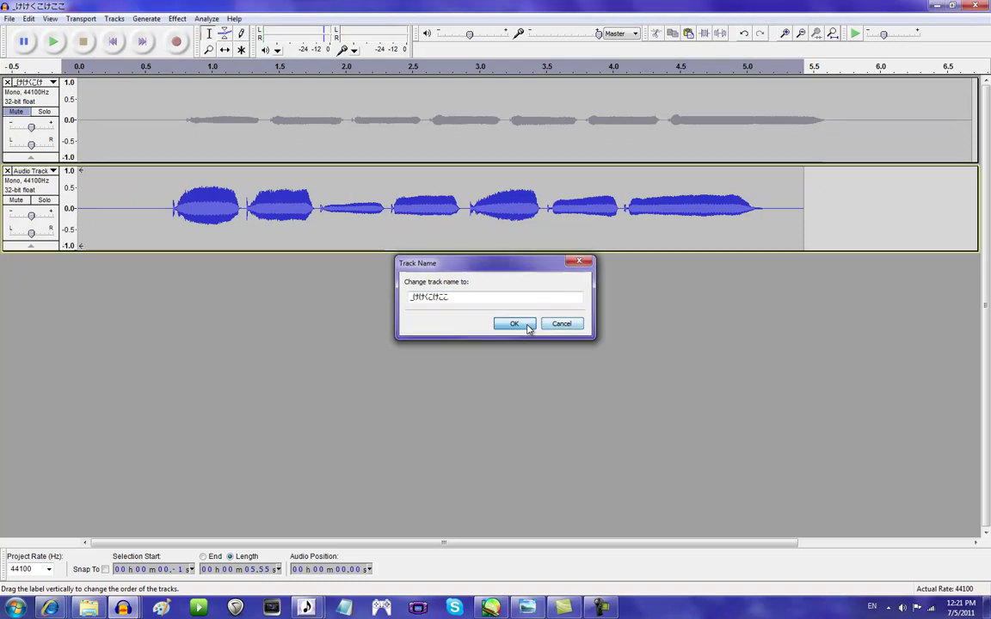
left_click(528, 329)
mouse_move(306, 608)
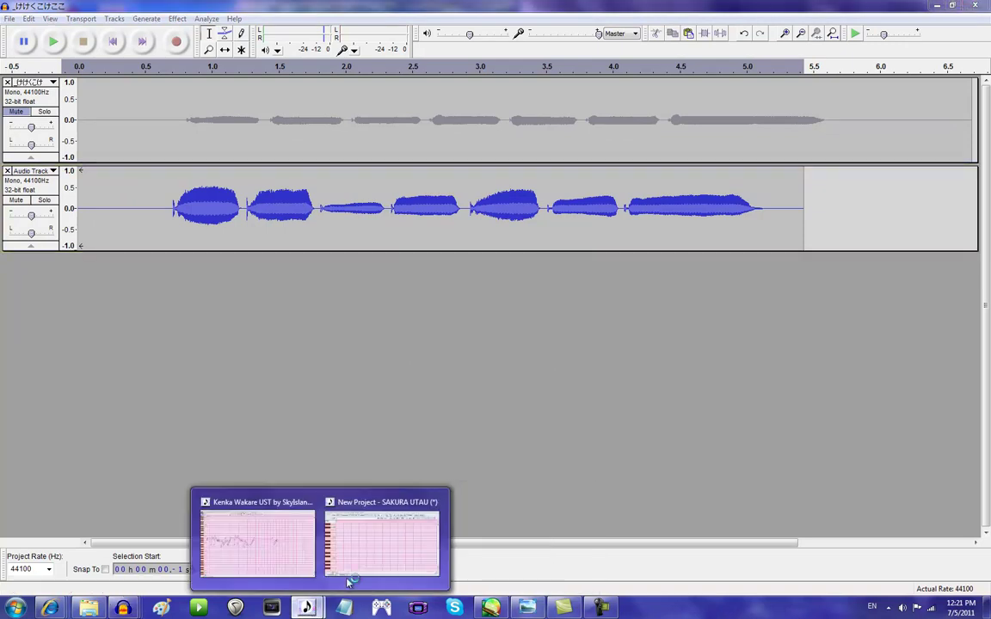
Close the voice bank settings and place an あ note at C4, opening its editing options
left_click(382, 544)
left_click(349, 300)
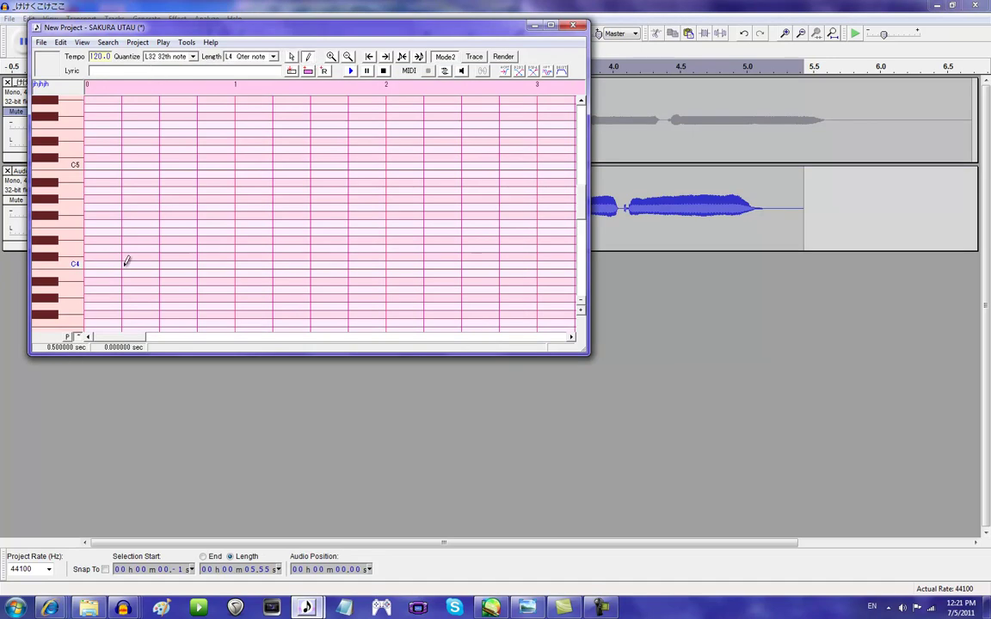
left_click(108, 264)
right_click(109, 265)
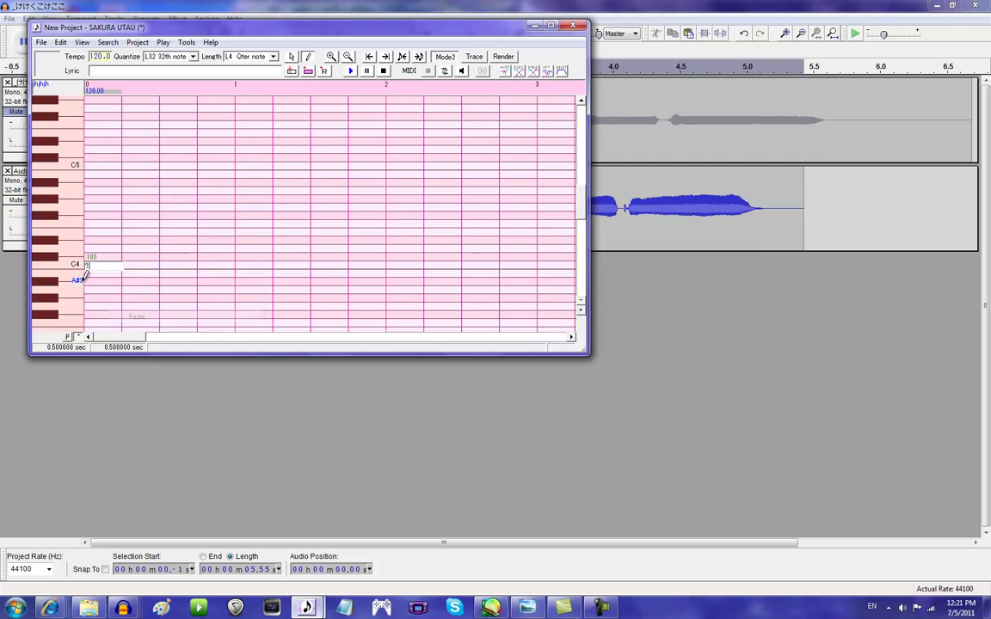
left_click(130, 303)
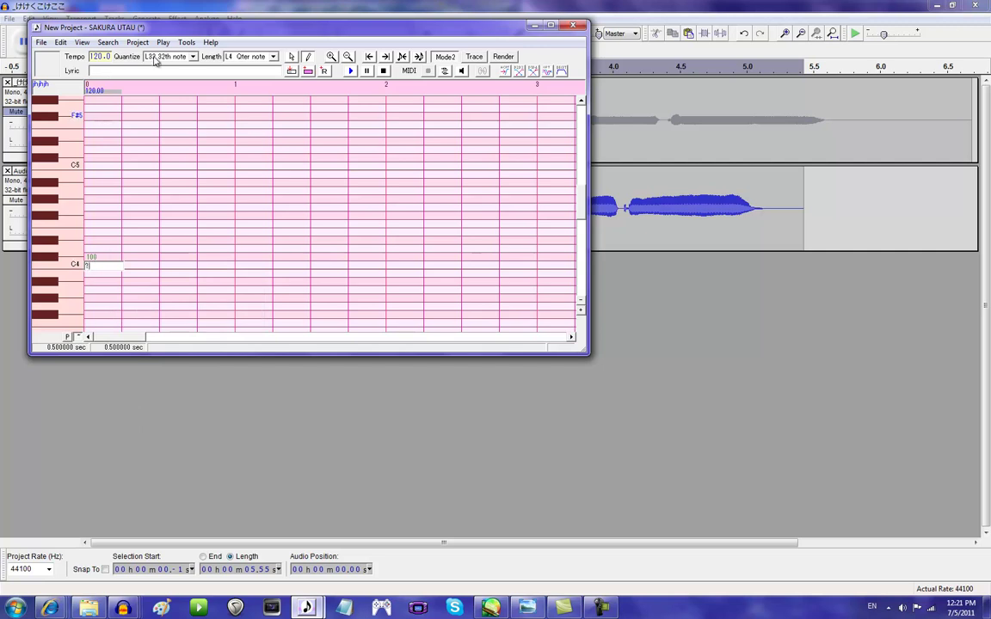
Select the - け entry and initialize the voicebank's frequency maps
left_click(187, 42)
left_click(199, 54)
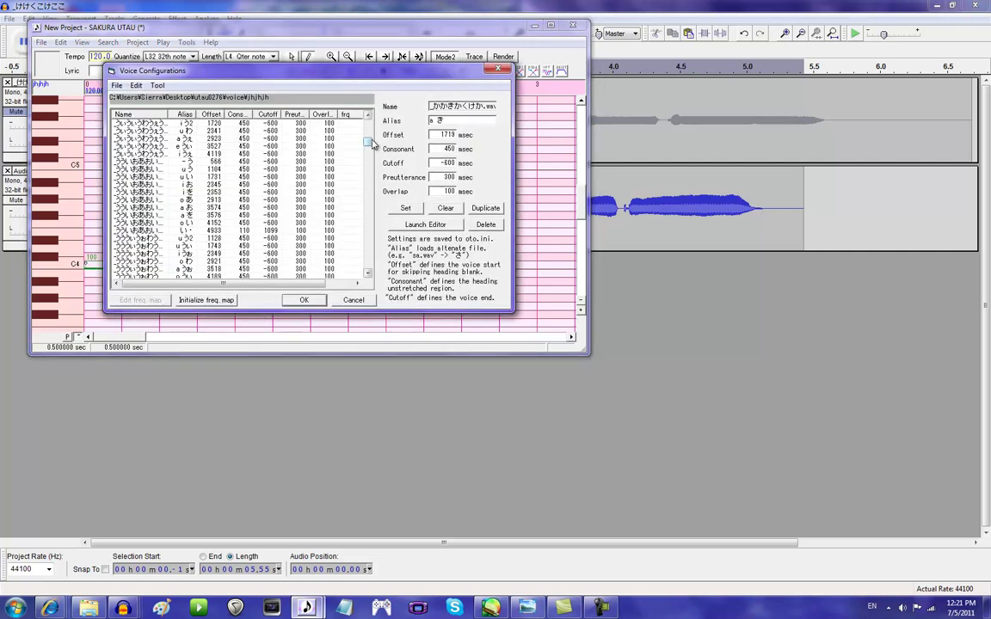
left_click_drag(373, 145, 371, 133)
scroll(260, 221, "up", 3)
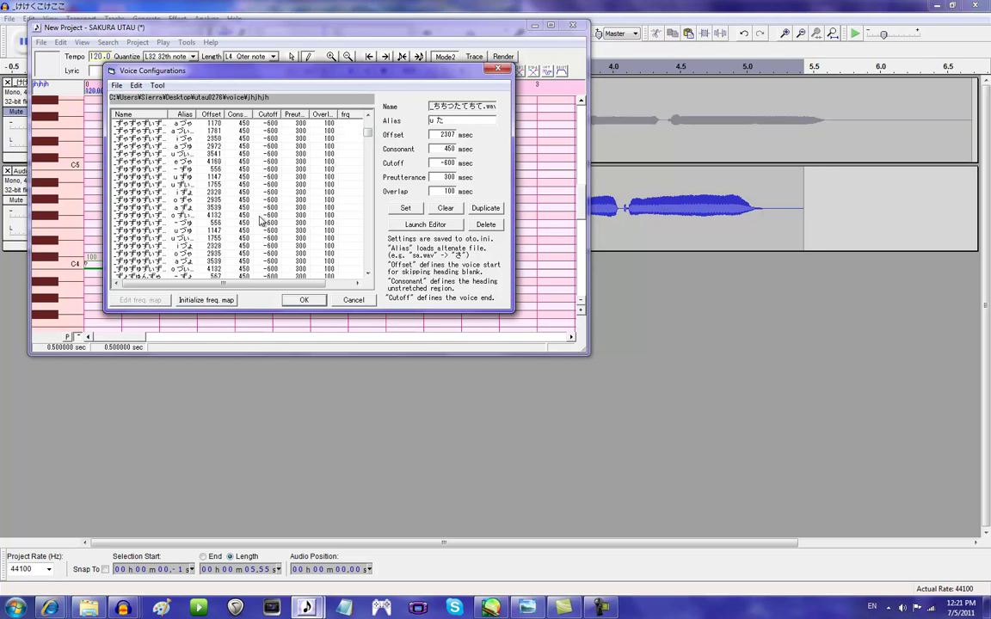
scroll(261, 221, "up", 10)
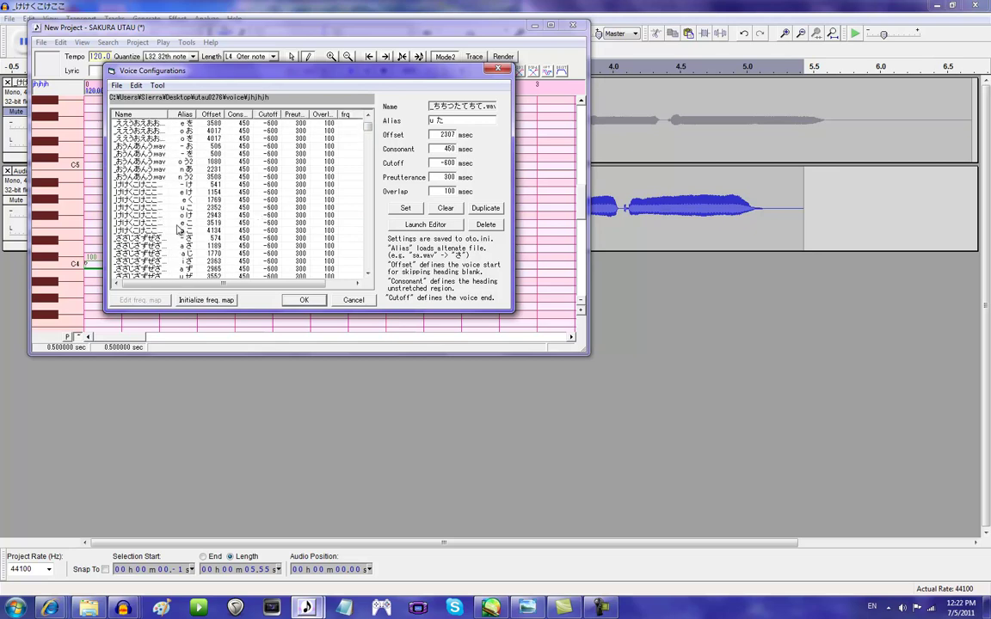
left_click(137, 185)
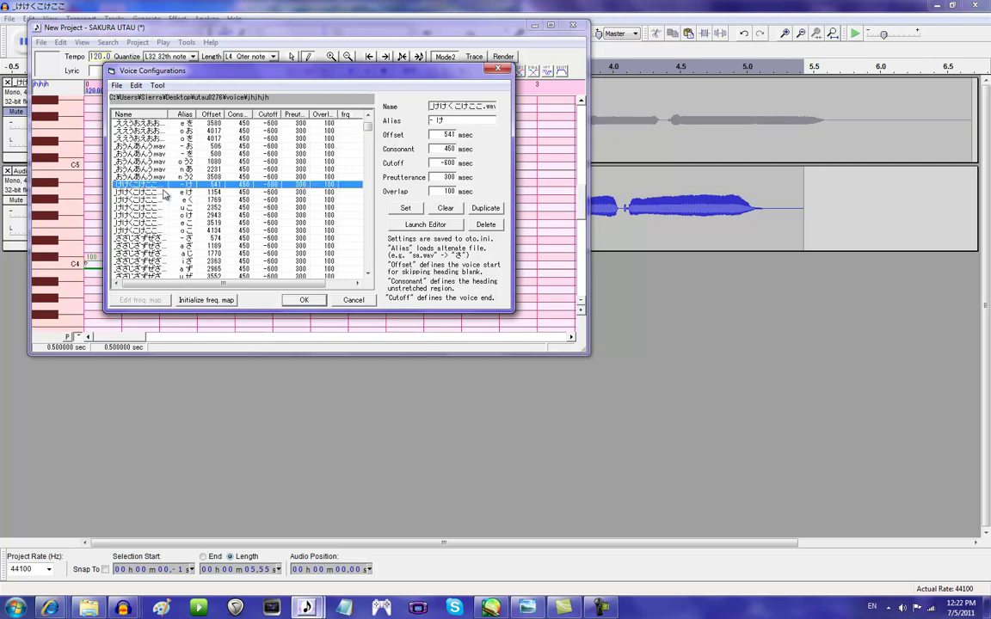
left_click(206, 303)
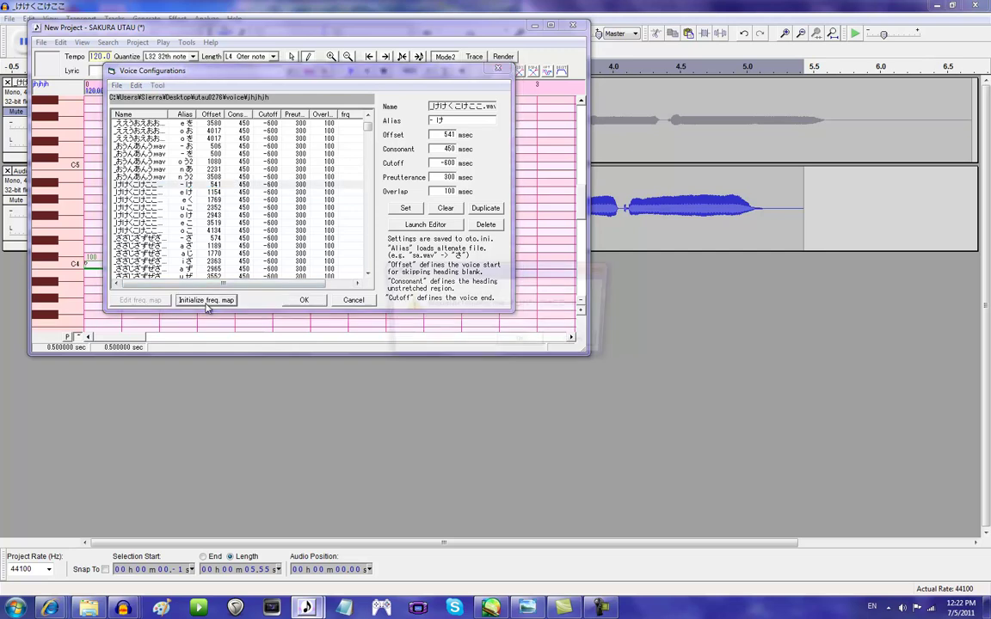
left_click(520, 343)
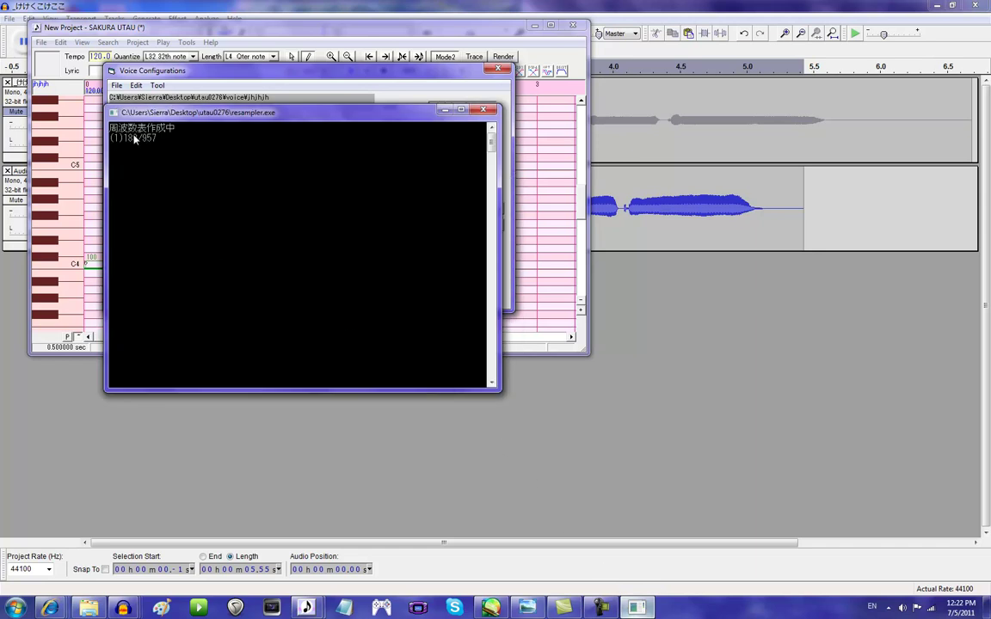
Monitor resampler.exe's frequency map progress and move its console window aside
left_click(899, 440)
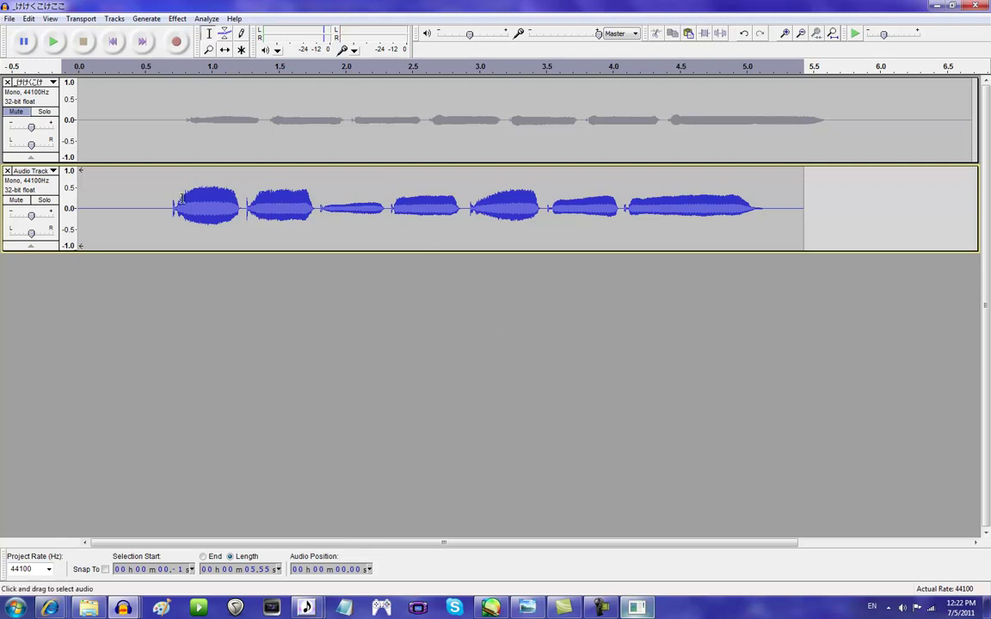
left_click(635, 609)
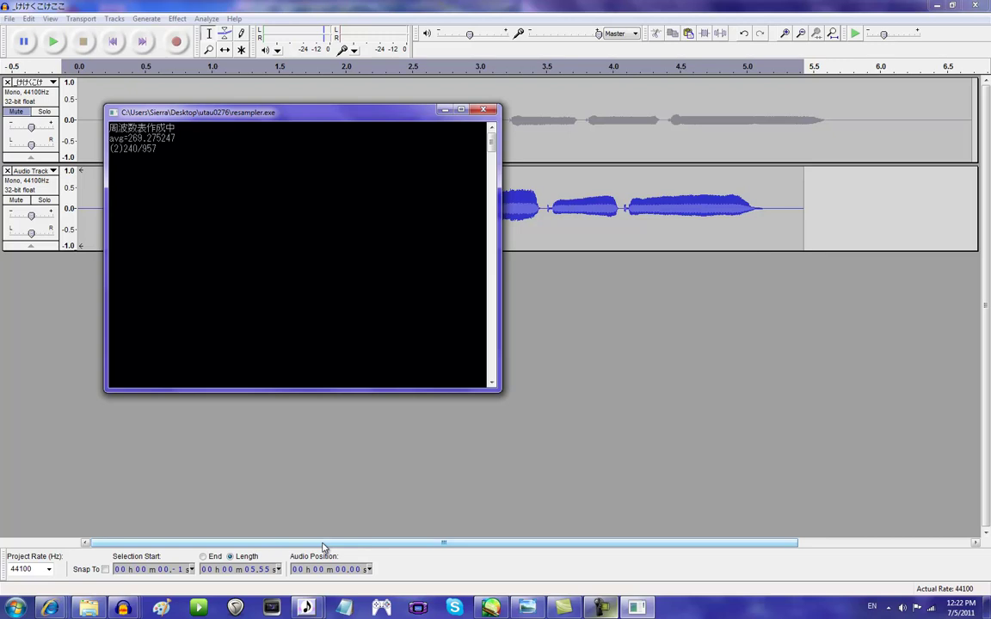
mouse_move(307, 606)
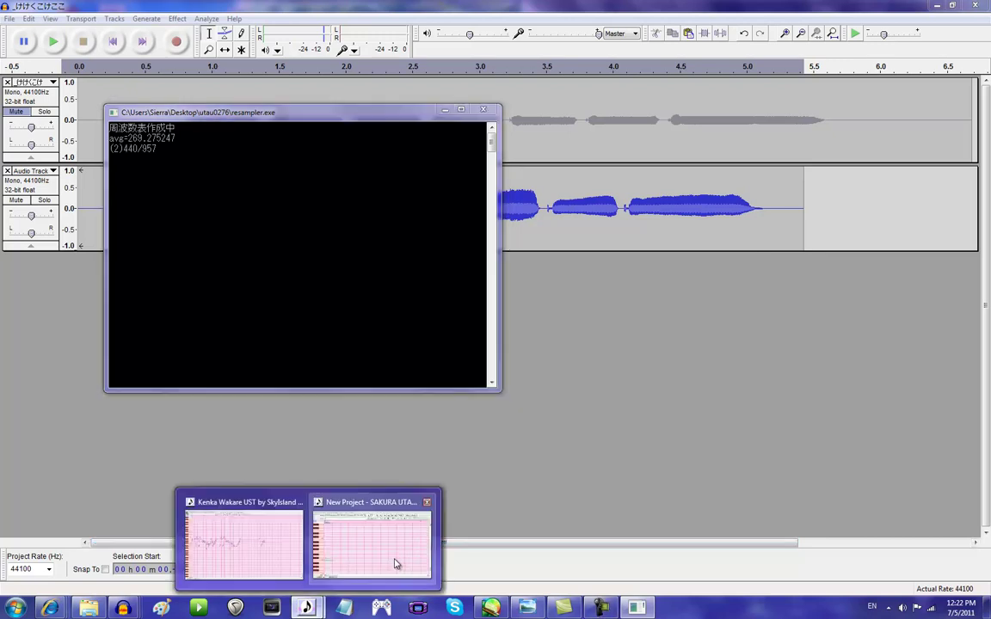
left_click(394, 562)
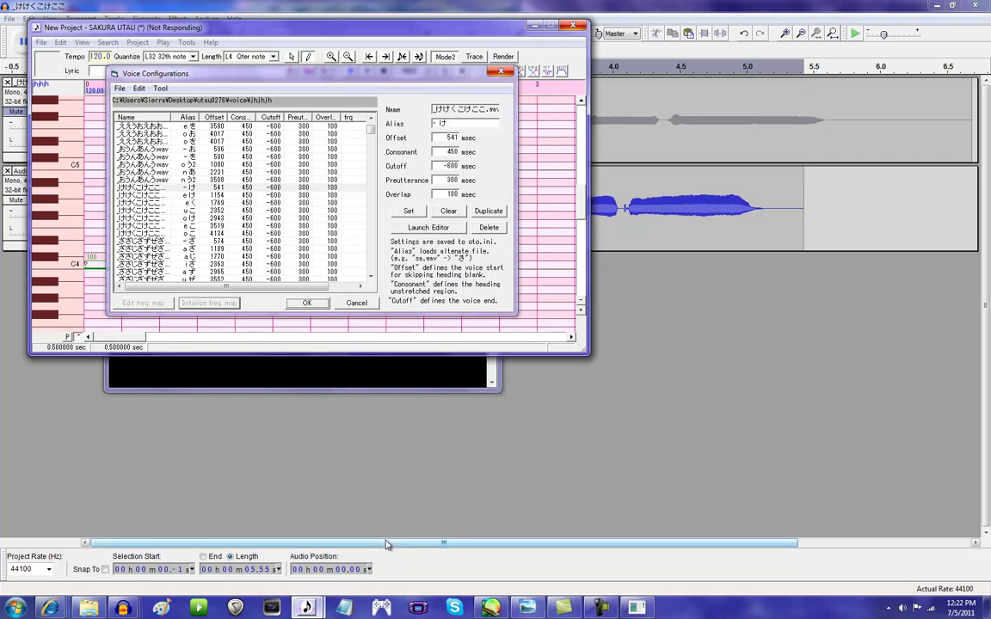
mouse_move(634, 609)
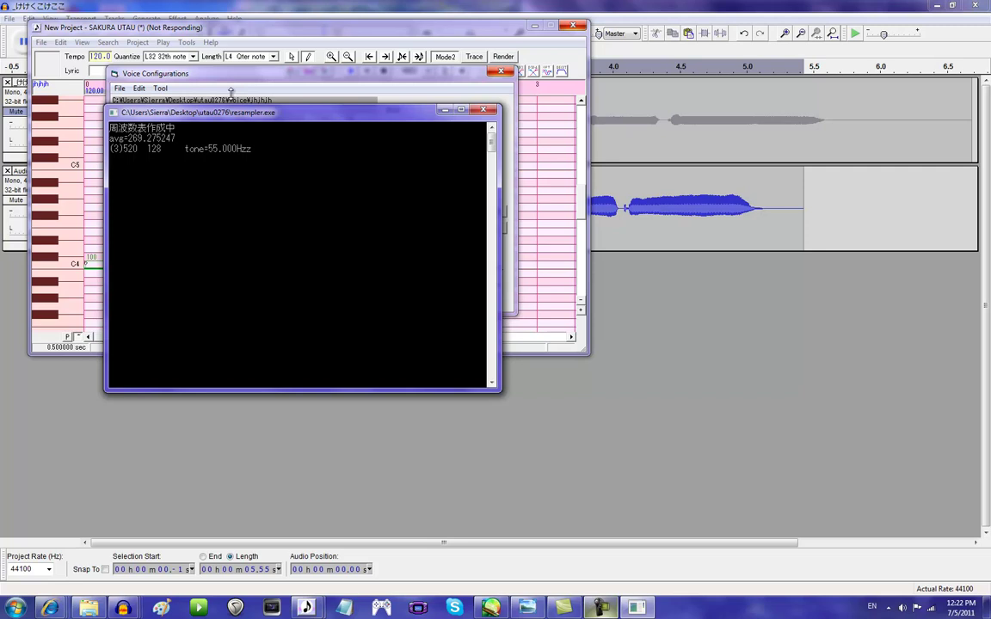
left_click_drag(225, 115, 272, 121)
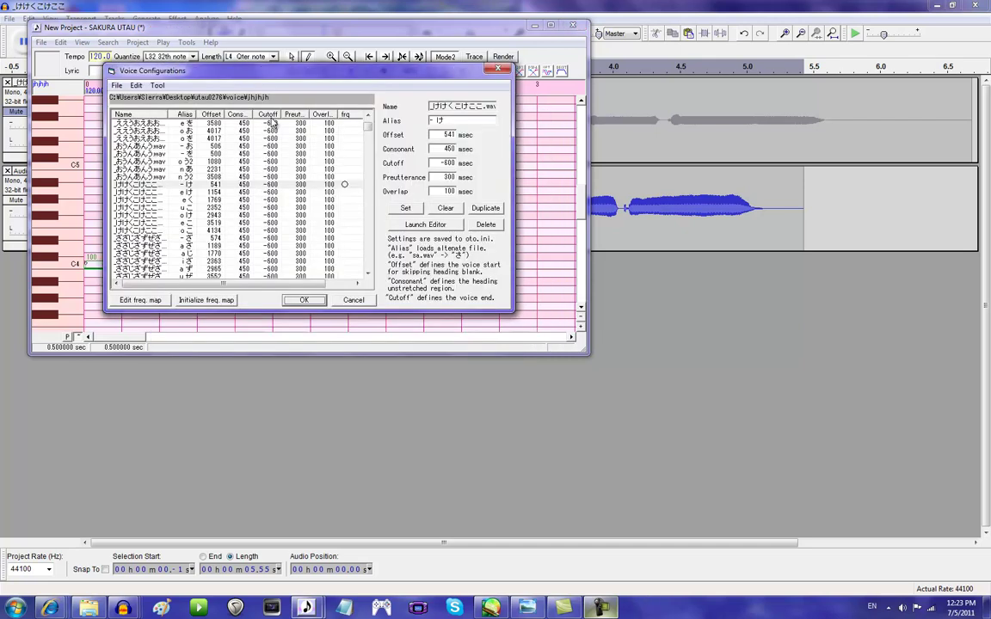
Open the waveform editor for the - け entry and scroll to its 541 ms left blank
left_click(336, 185)
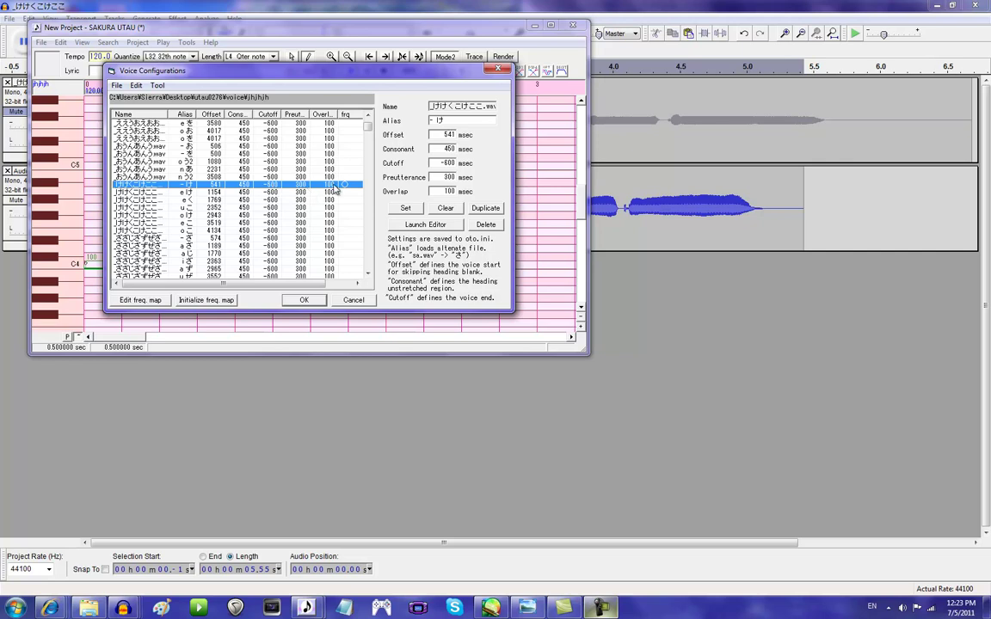
left_click(404, 225)
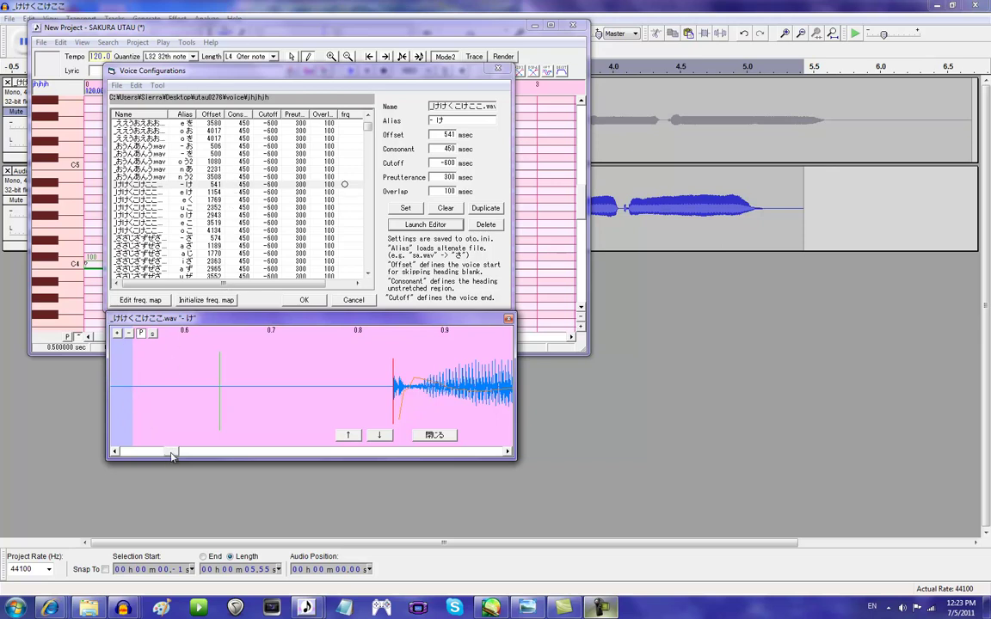
left_click_drag(170, 452, 202, 457)
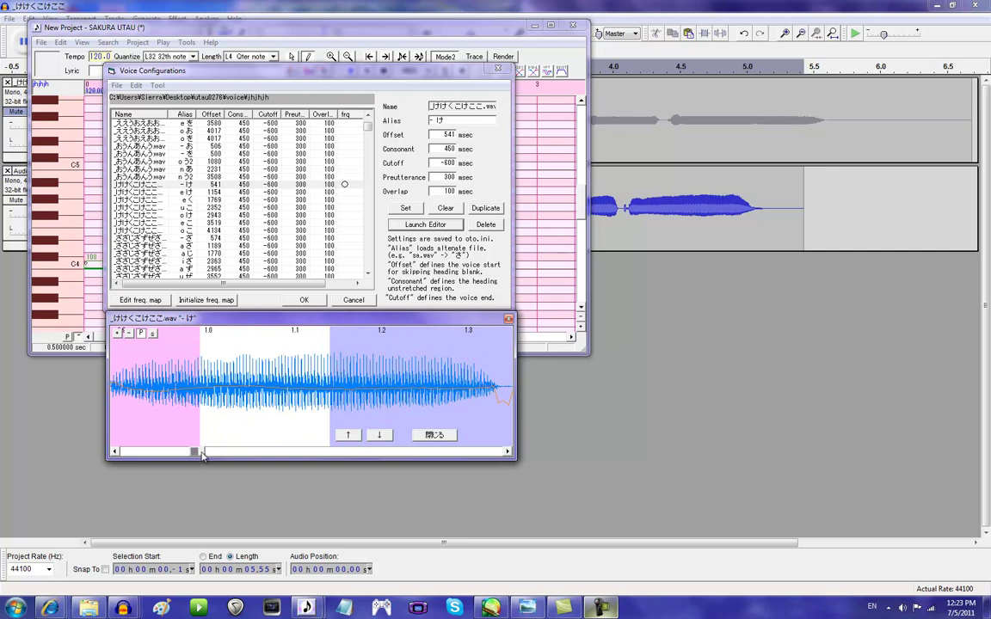
left_click_drag(202, 456, 170, 456)
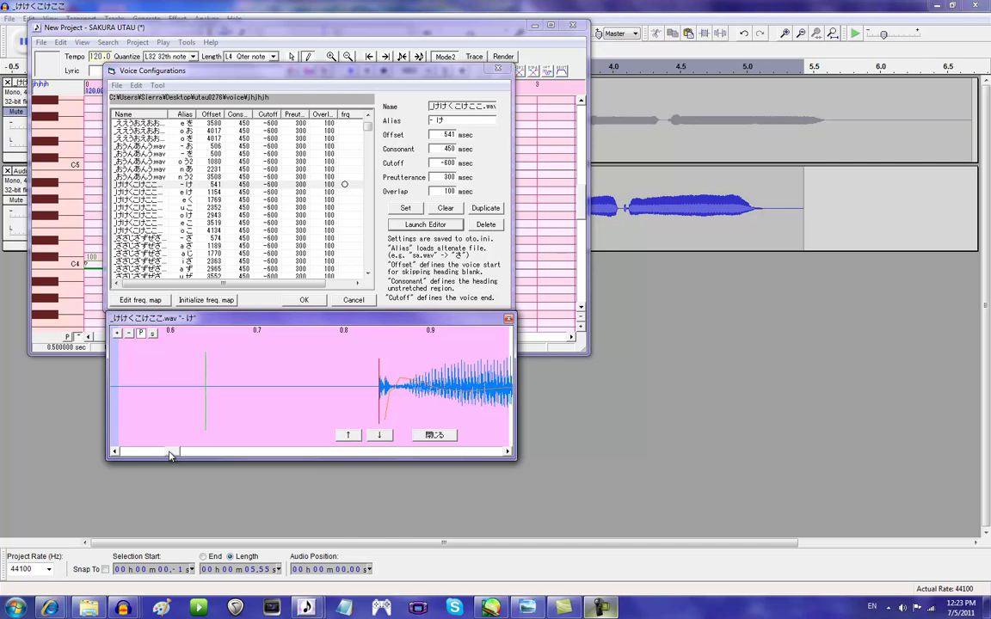
left_click_drag(169, 456, 142, 404)
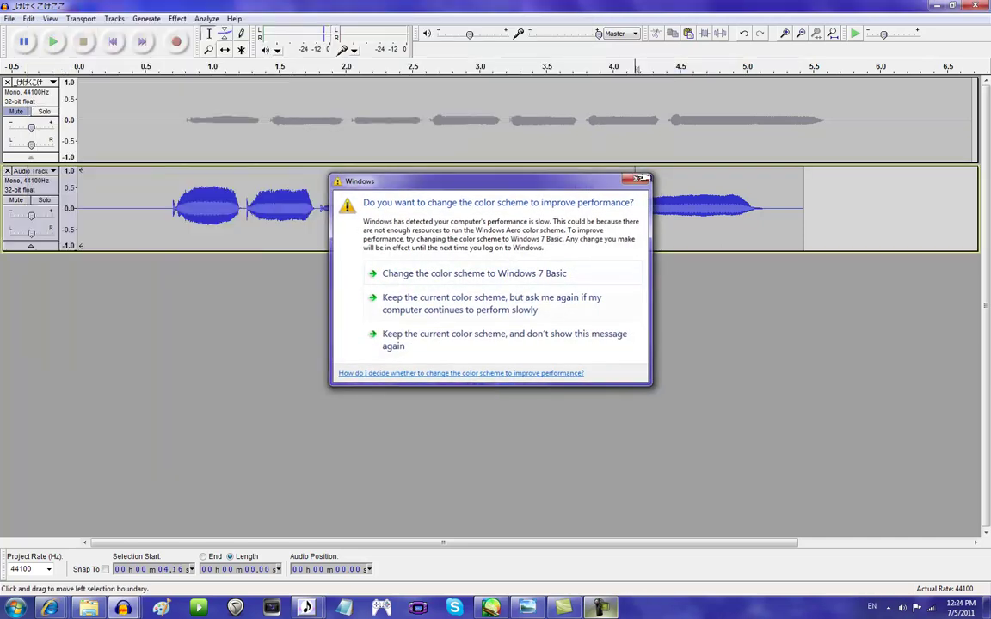
Restore the UTAU windows and toggle the - け sample between spectrogram and waveform views
left_click(635, 179)
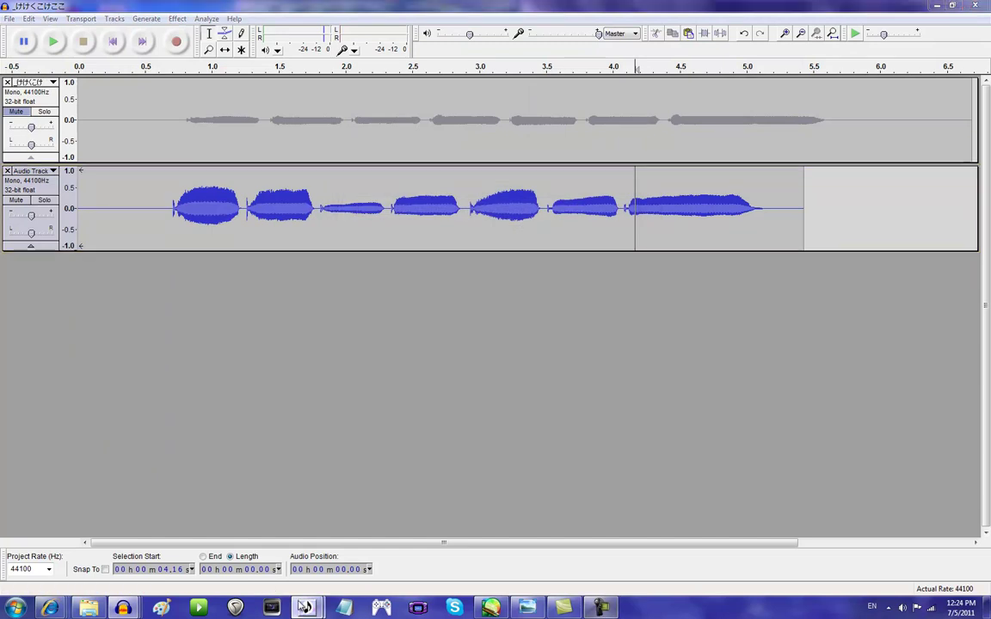
mouse_move(303, 607)
left_click(398, 562)
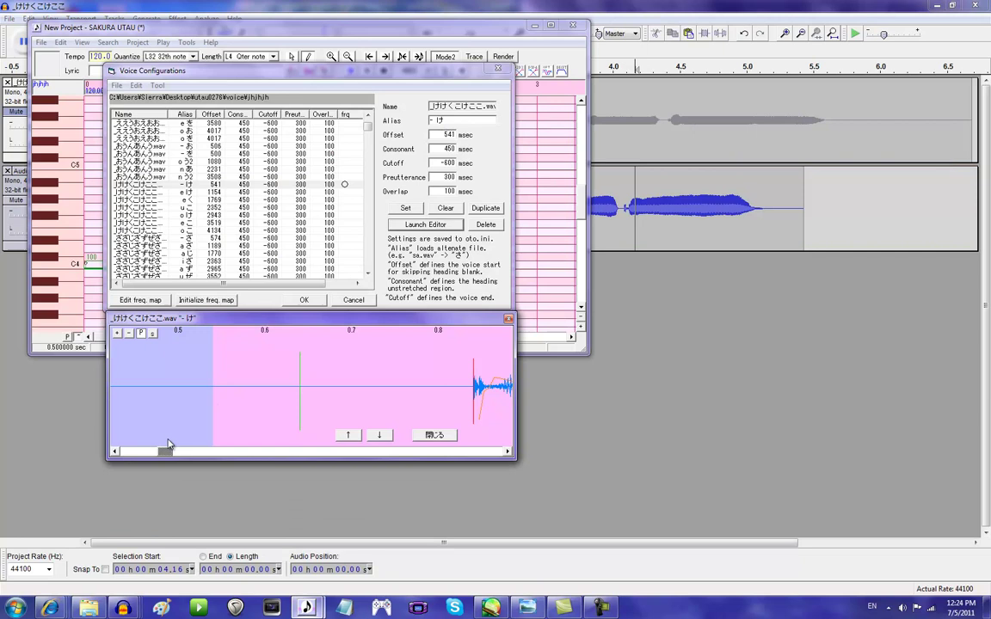
mouse_move(168, 444)
left_mouse_down()
mouse_move(173, 453)
mouse_move(171, 429)
mouse_move(182, 431)
left_mouse_up()
left_click(155, 334)
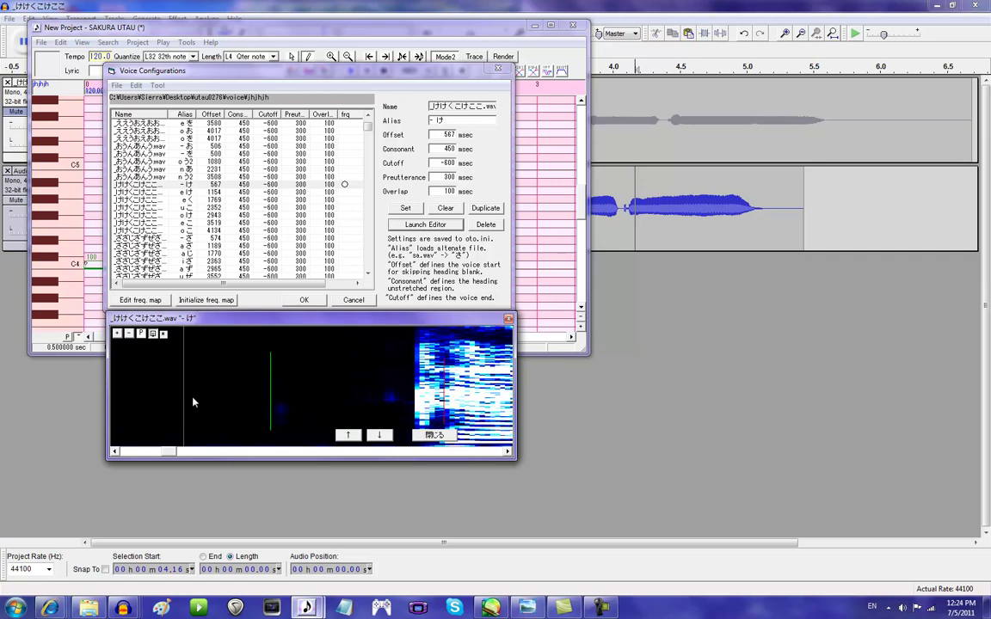
left_click(164, 335)
left_click(164, 337)
left_click(164, 335)
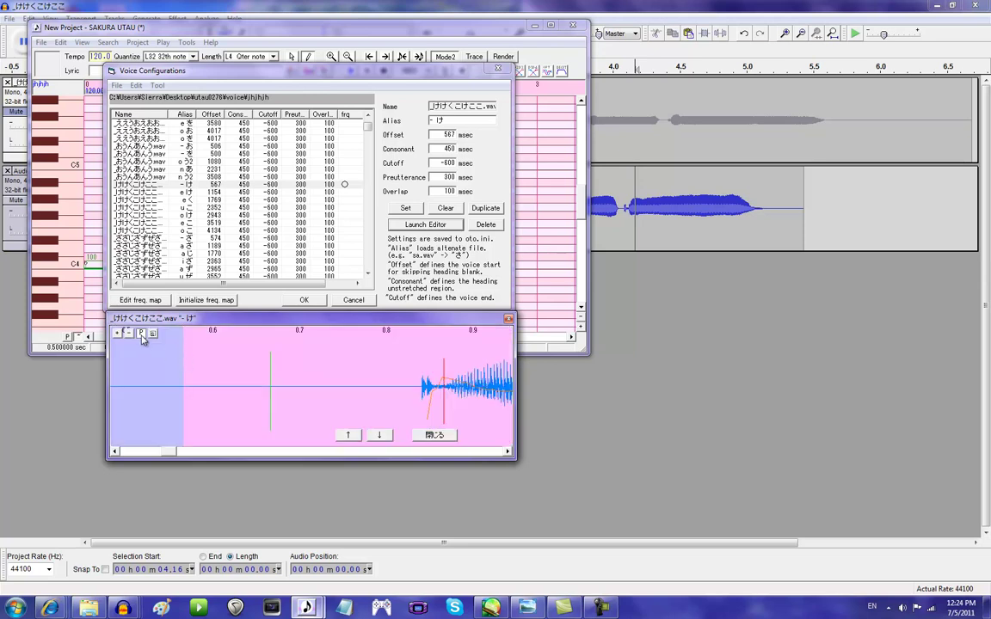
Drag the - け offset slightly later to about 574 ms and close the editor
left_click_drag(172, 360, 188, 358)
left_click(153, 335)
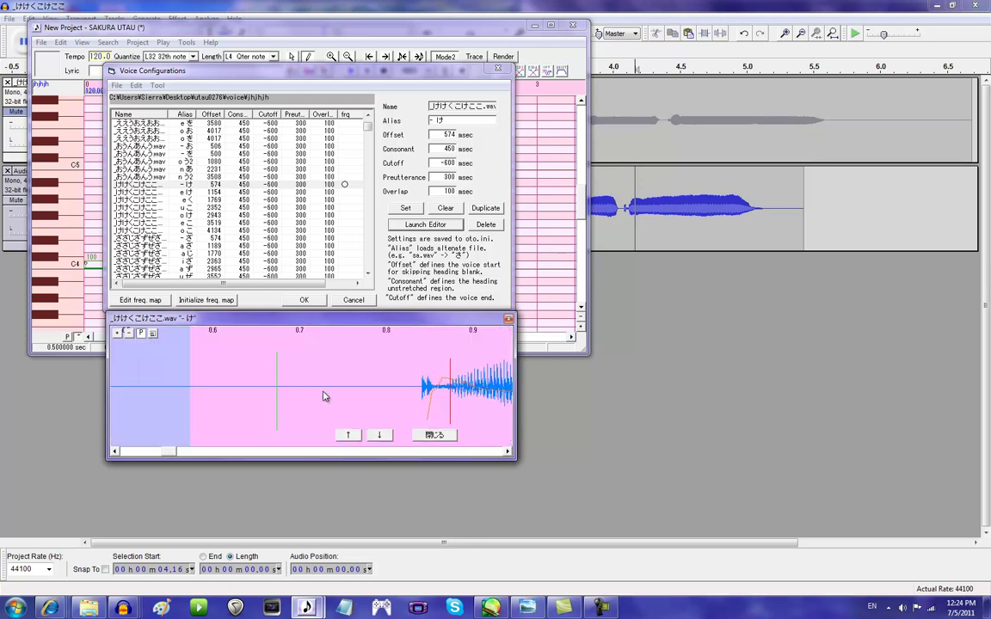
left_click(152, 335)
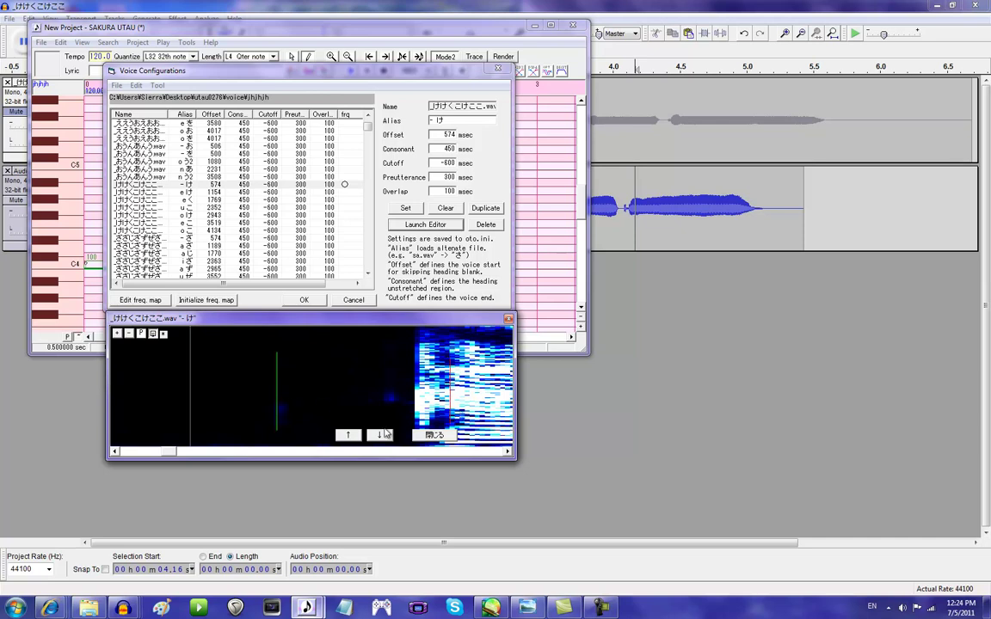
key("Escape")
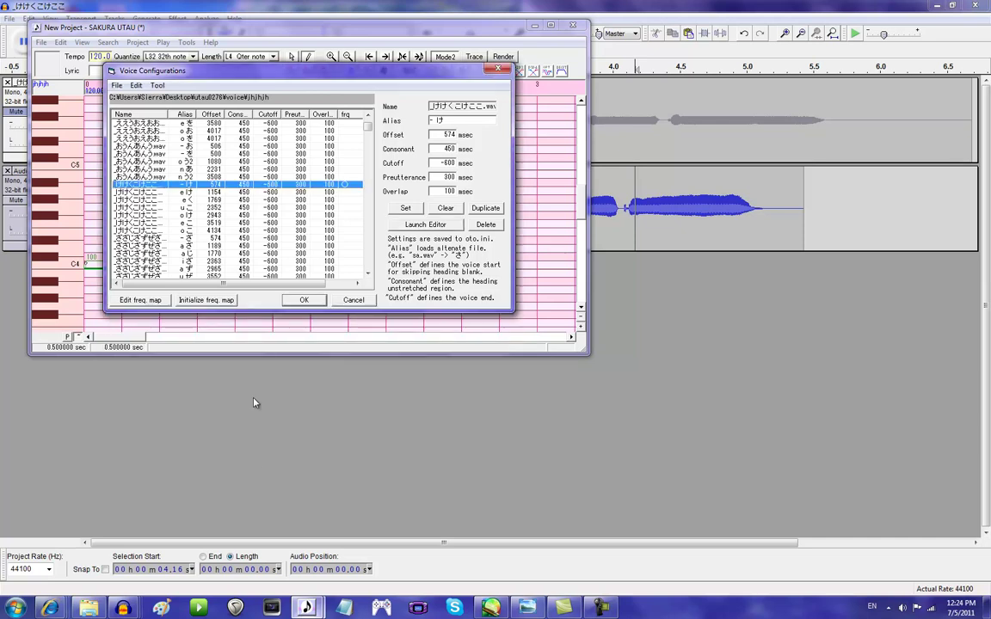
left_click(426, 225)
mouse_move(172, 454)
left_mouse_down()
mouse_move(206, 453)
mouse_move(185, 454)
left_mouse_up()
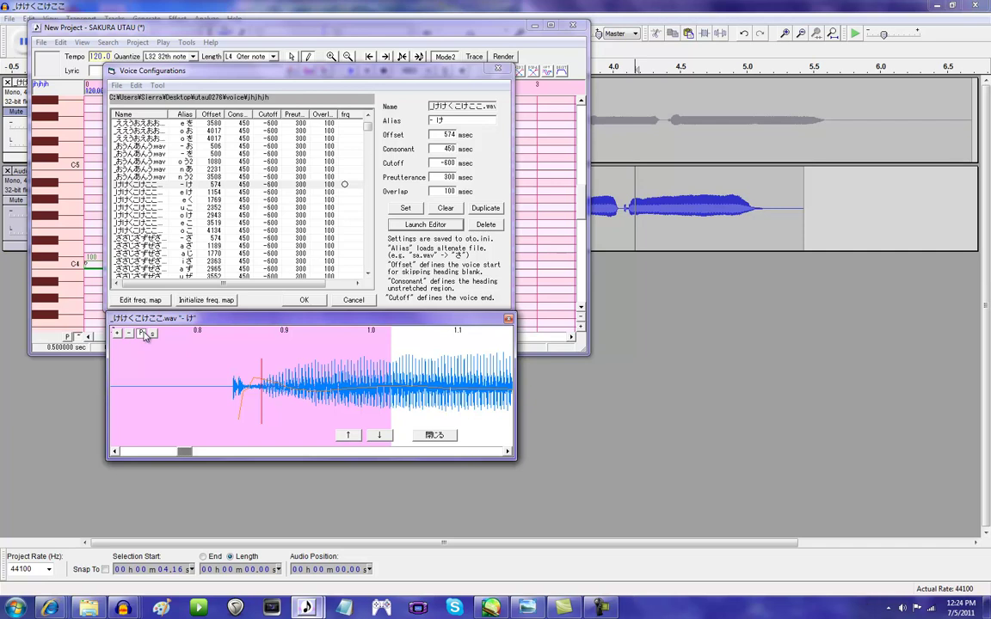
key("Escape")
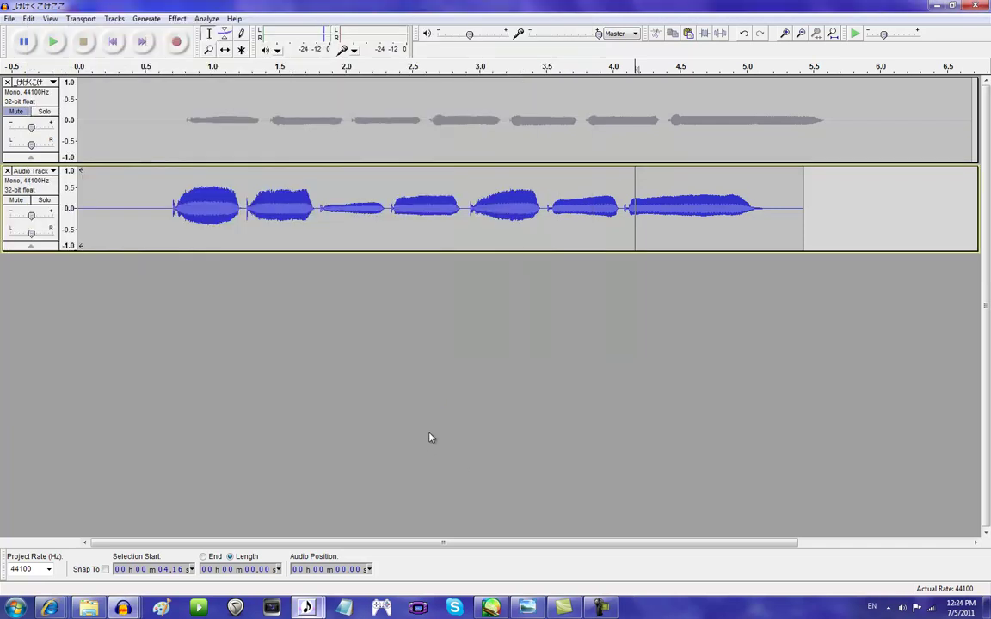
mouse_move(307, 608)
left_click(369, 538)
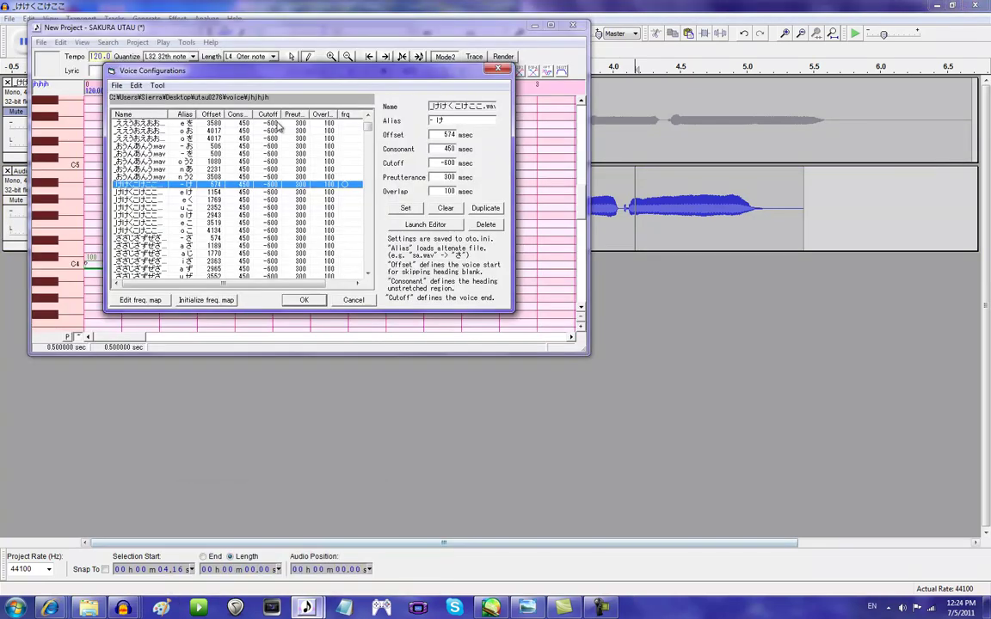
Set the - け cutoff to -700 and check it in the waveform editor
left_click(444, 163)
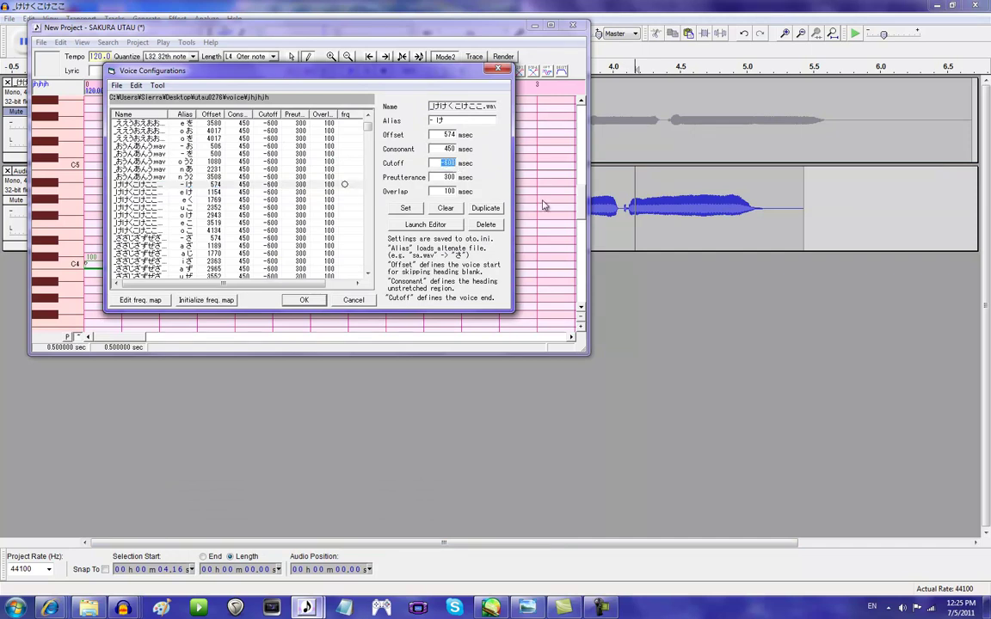
type("-700")
left_click(405, 208)
left_click(411, 226)
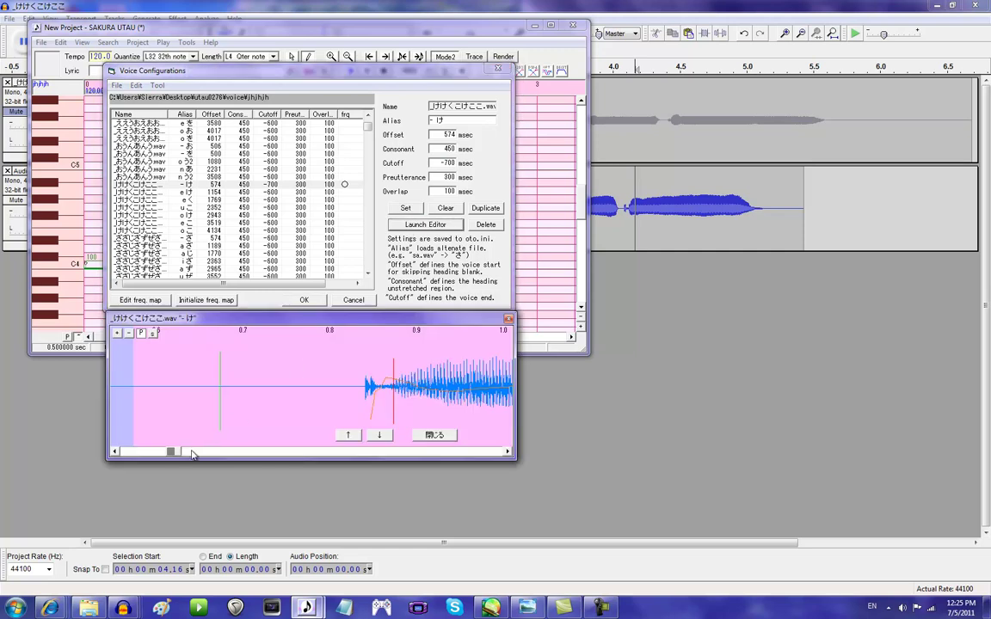
left_click_drag(179, 452, 200, 456)
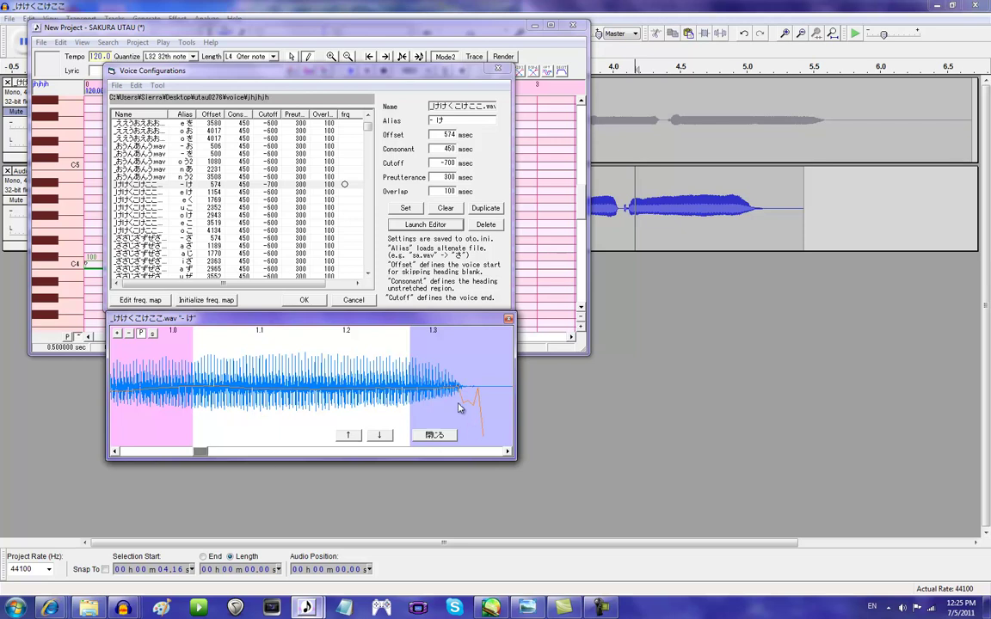
left_click(434, 436)
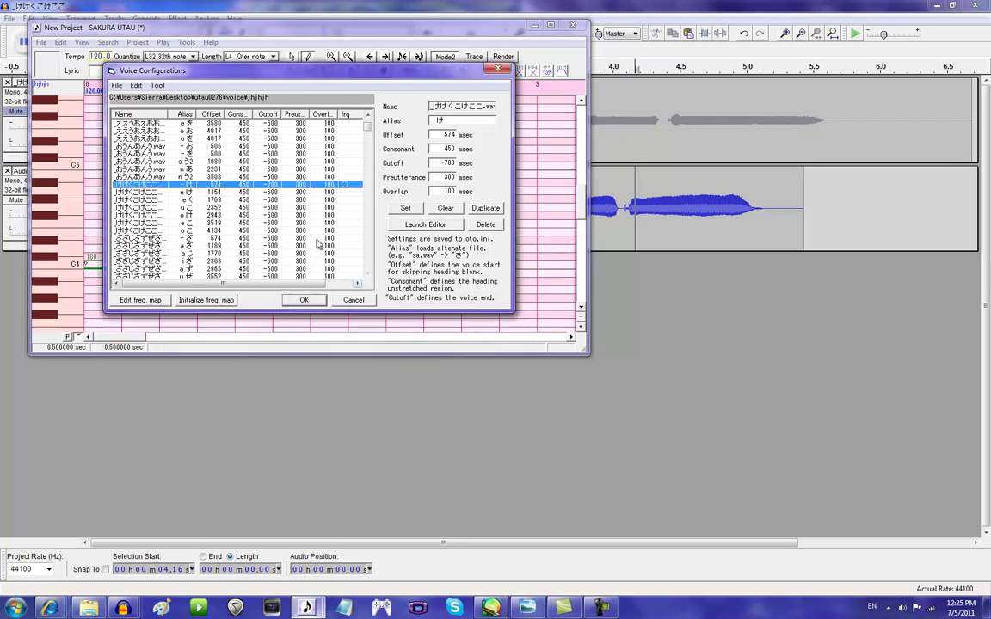
Apply the -700 cutoff to the e け entry
left_click(289, 193)
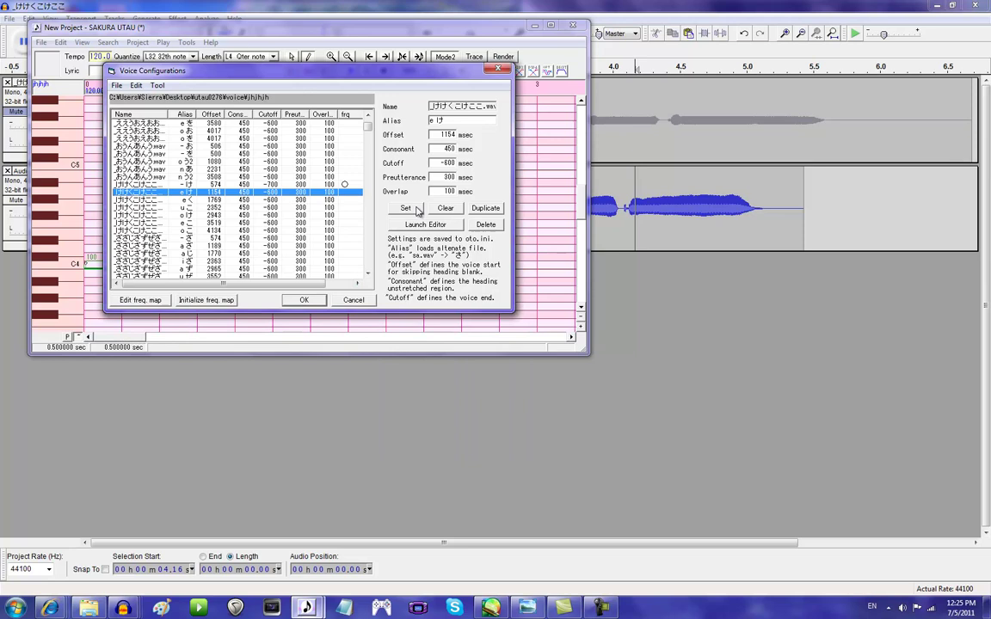
double_click(447, 163)
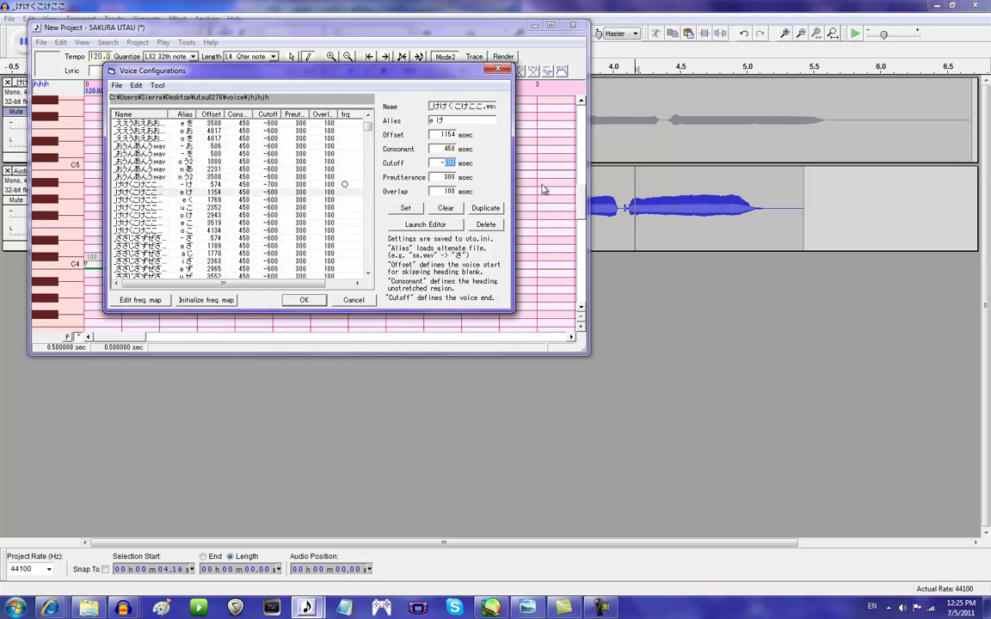
left_click(405, 208)
left_click(425, 225)
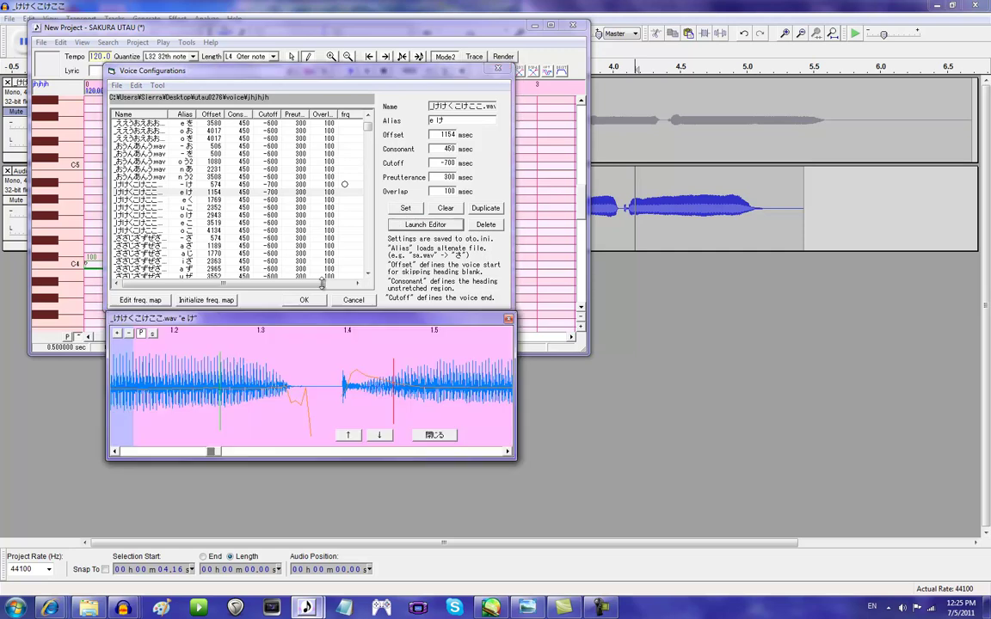
Pull the e け offset earlier from 1489 to about 1119 ms, checking the spectrogram
mouse_move(213, 453)
left_mouse_down()
mouse_move(202, 454)
mouse_move(209, 452)
left_mouse_up()
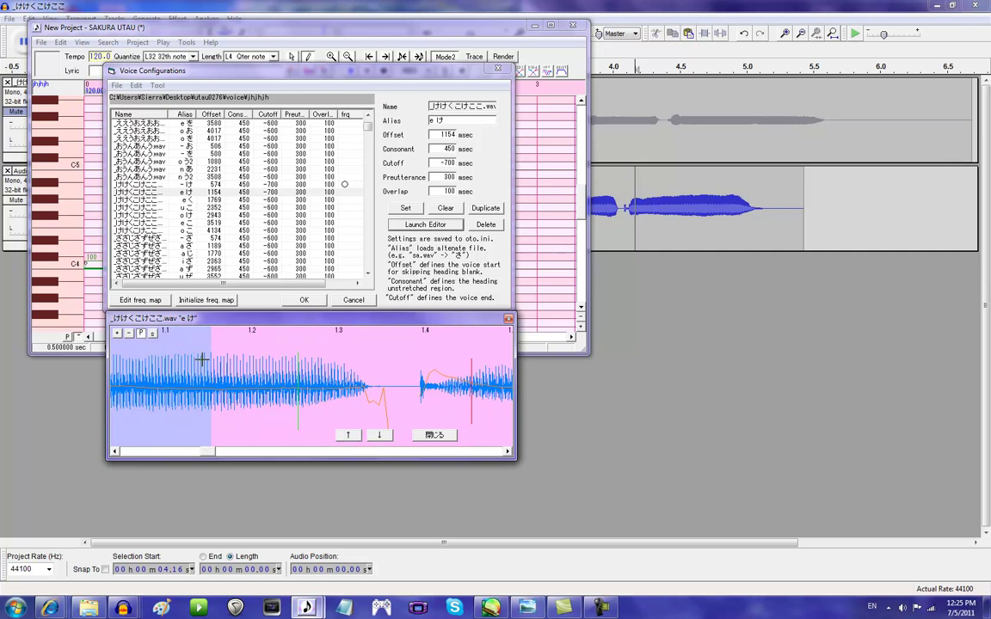
left_click(499, 353)
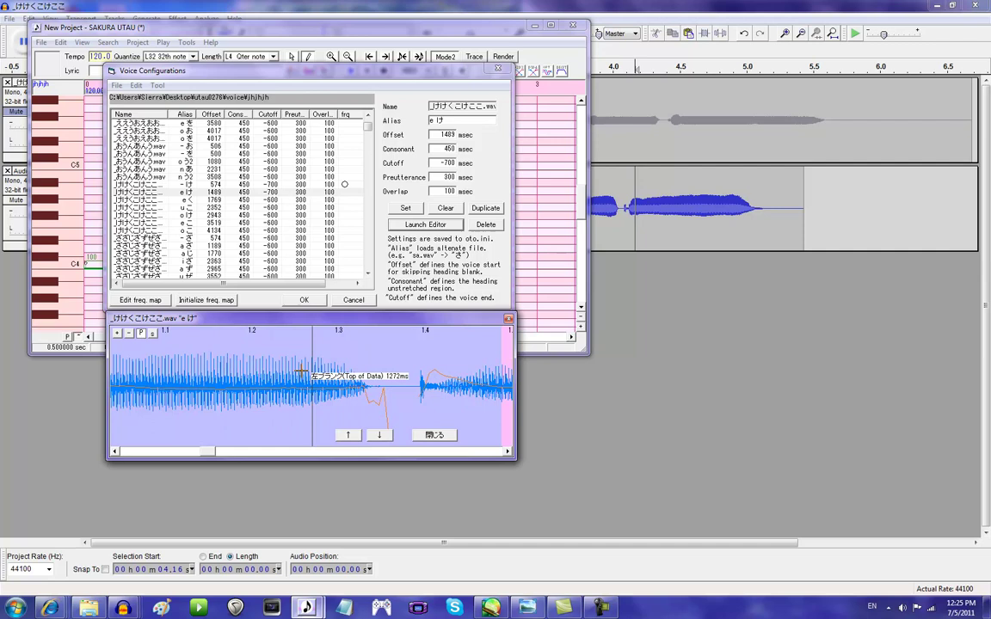
left_click(232, 376)
left_click(204, 379)
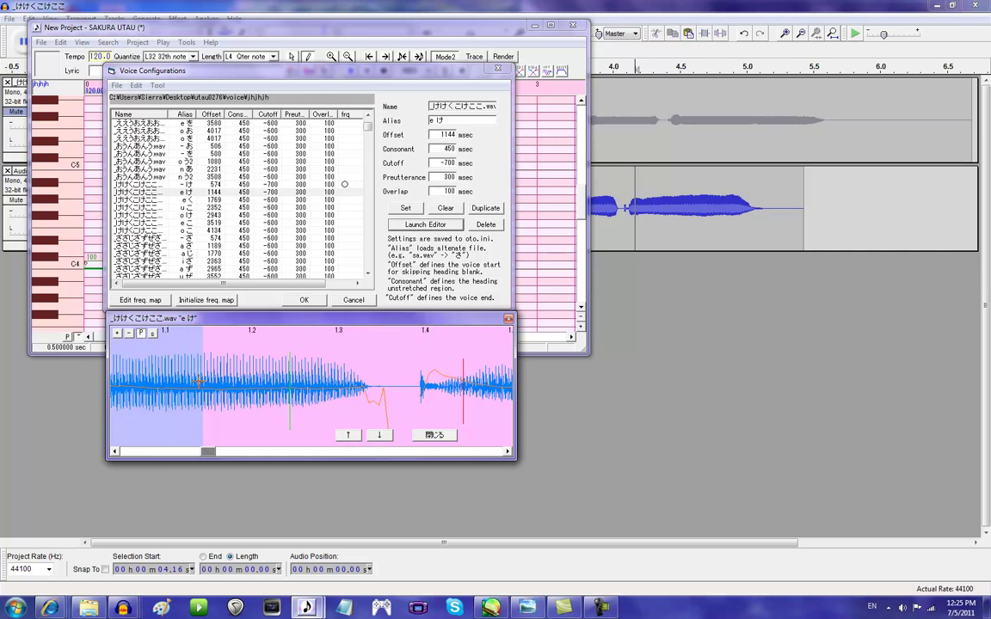
left_click(152, 332)
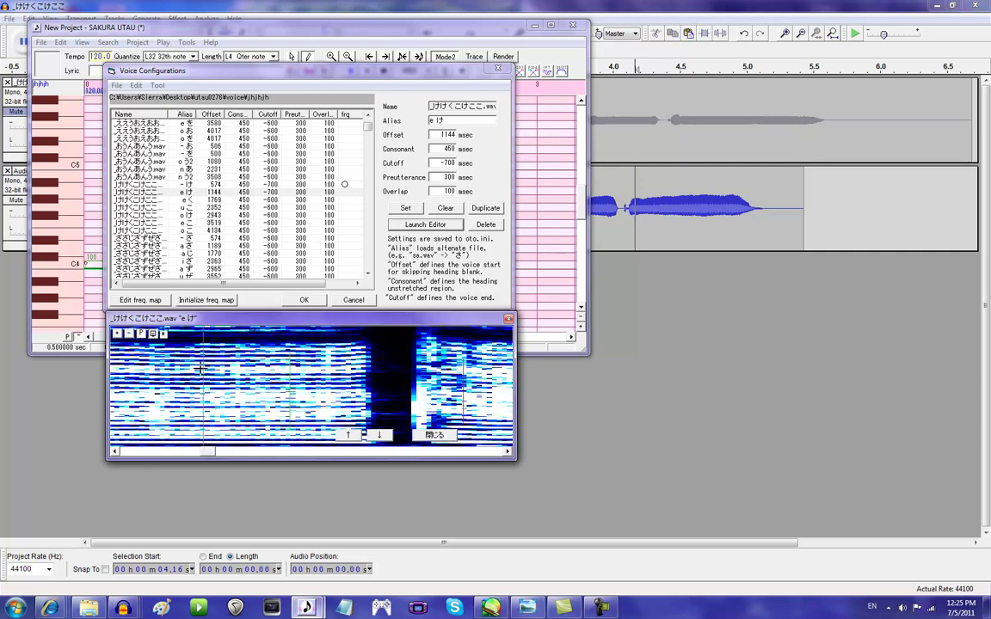
left_click_drag(201, 368, 183, 371)
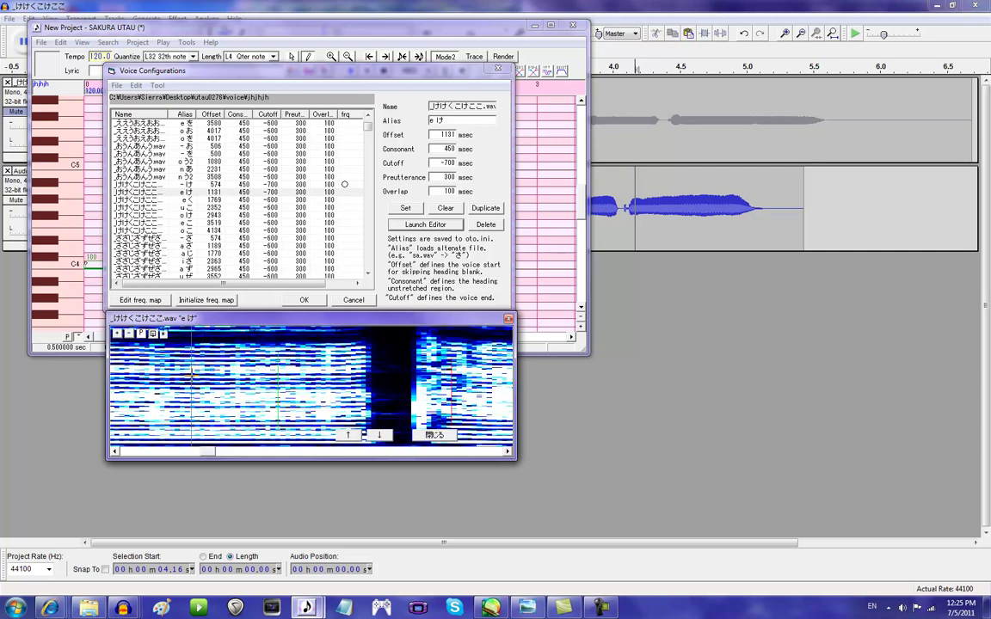
left_click(153, 334)
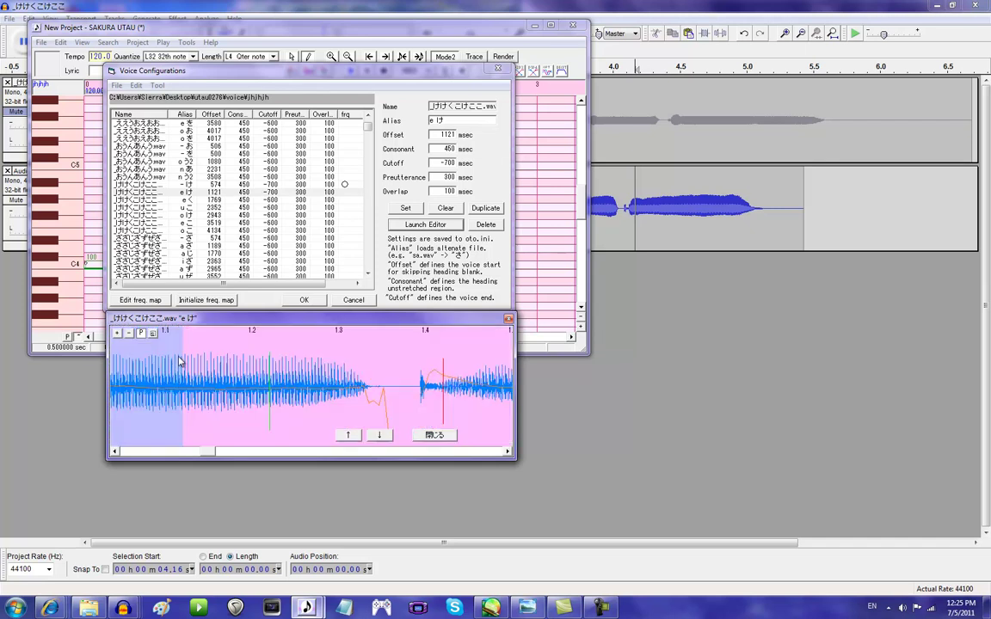
left_click_drag(175, 365, 173, 366)
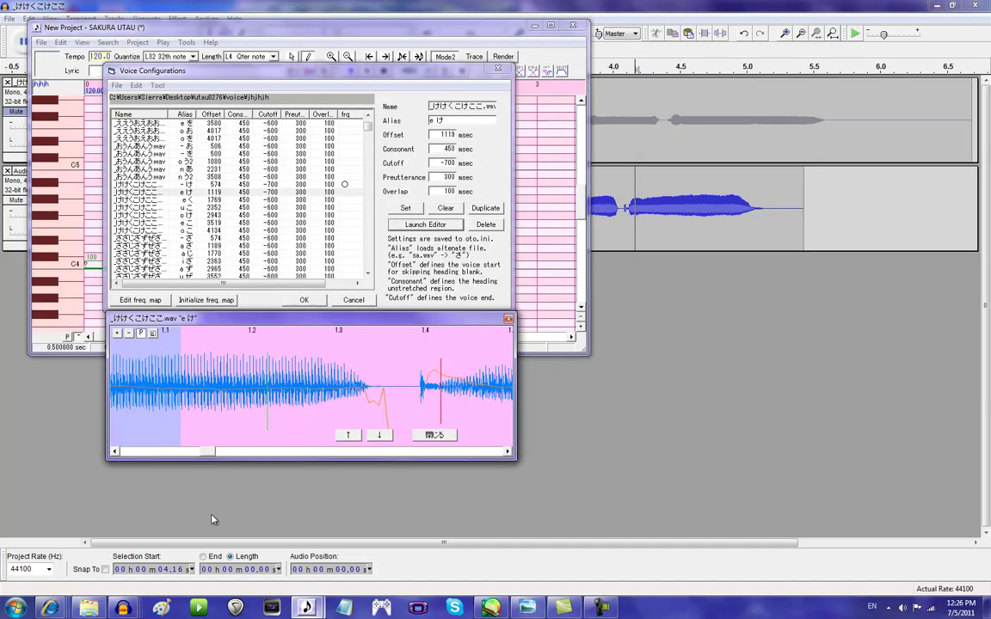
Fine-tune the e け offset to 1116 ms and close the editor
mouse_move(213, 453)
left_mouse_down()
mouse_move(221, 453)
mouse_move(199, 454)
mouse_move(207, 456)
left_mouse_up()
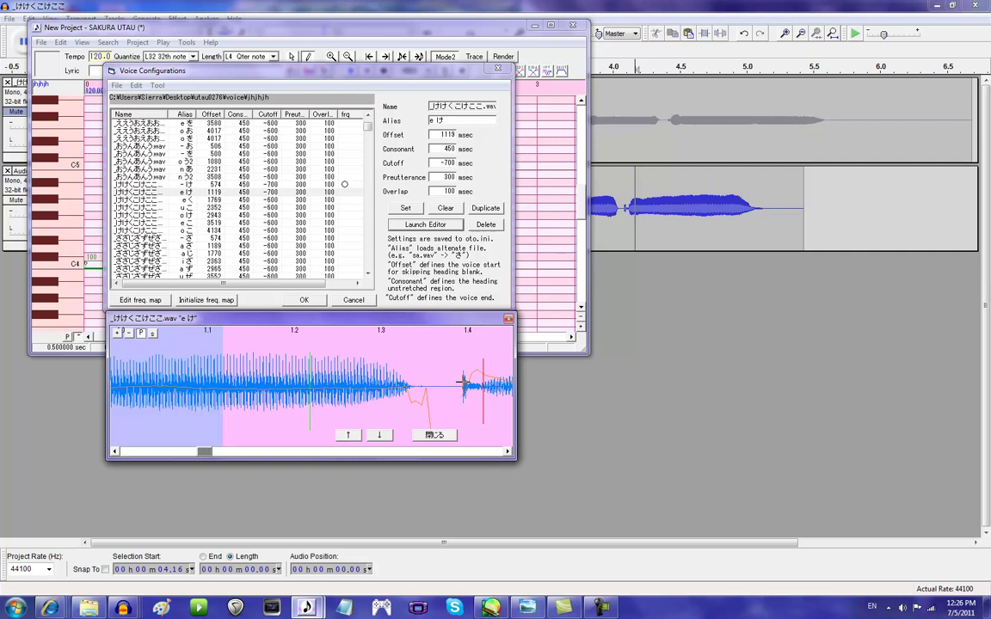
left_click_drag(205, 453, 217, 444)
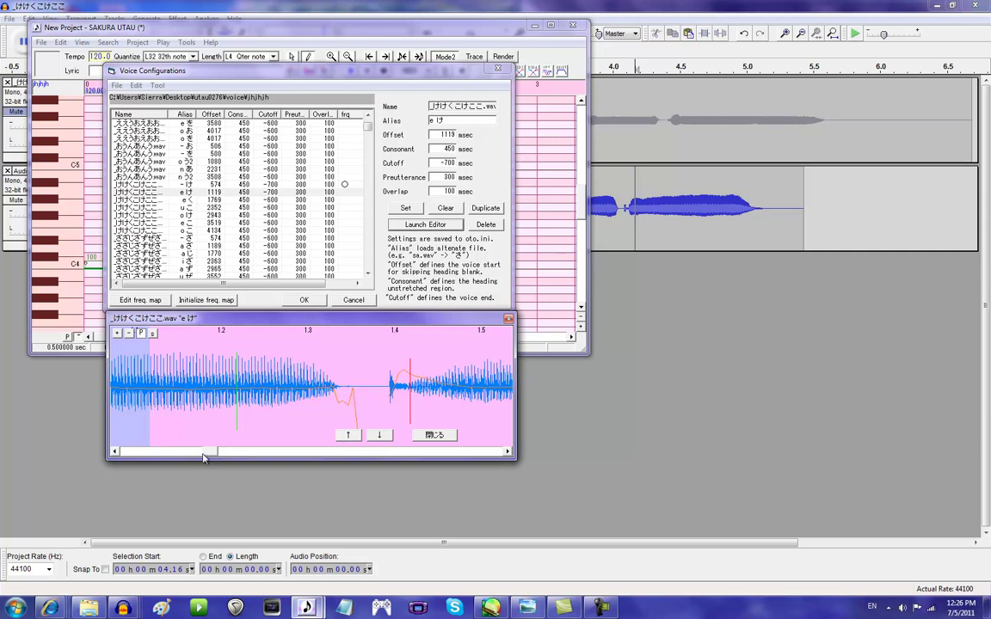
mouse_move(215, 455)
left_mouse_down()
mouse_move(230, 458)
mouse_move(210, 454)
left_mouse_up()
left_click_drag(142, 434, 155, 422)
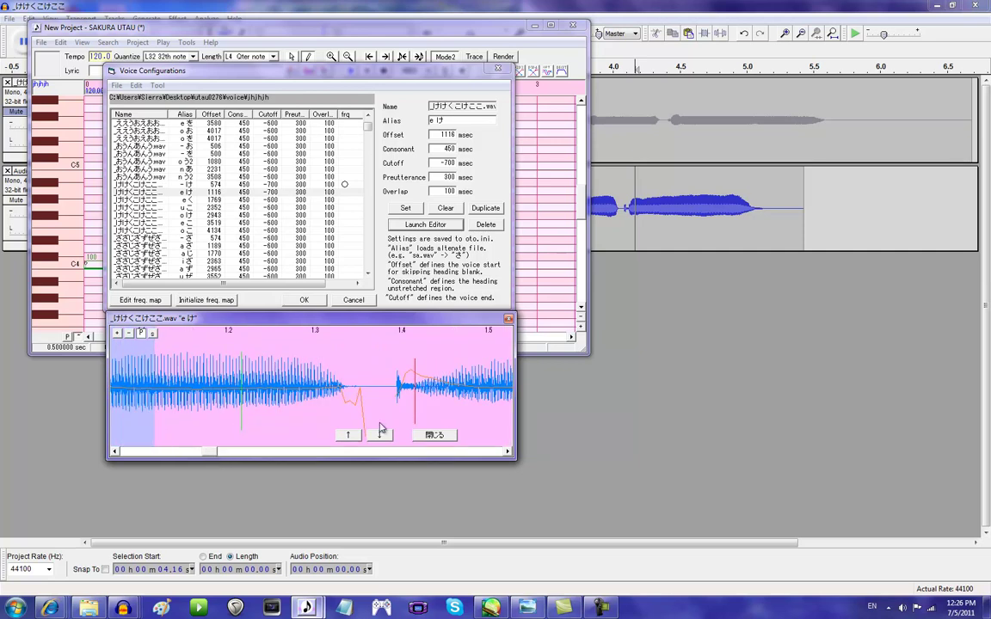
left_click_drag(210, 453, 234, 454)
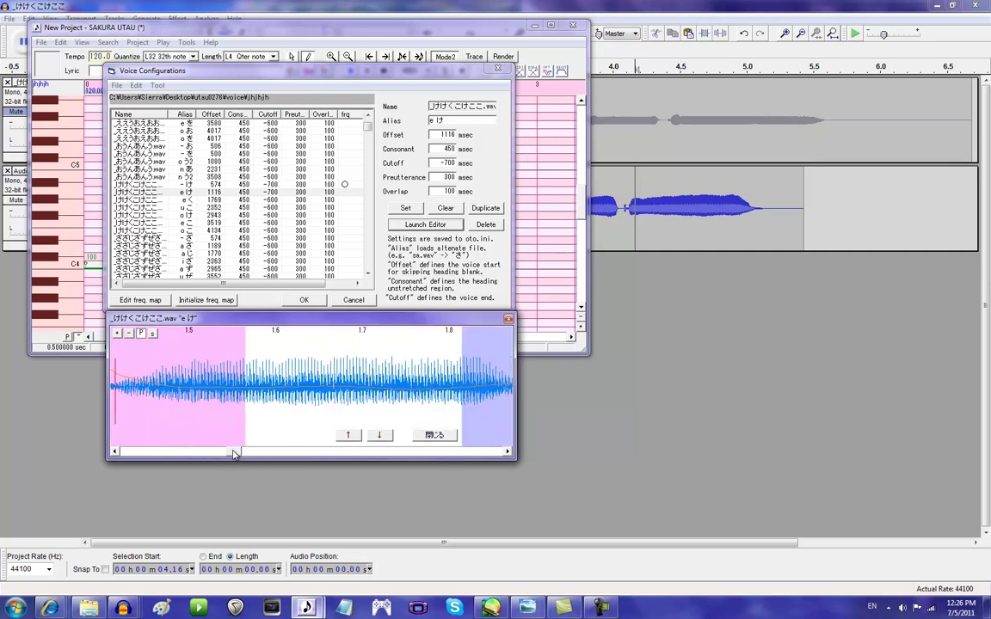
left_click(417, 439)
Give the e く entry a -700 cutoff
left_click(219, 200)
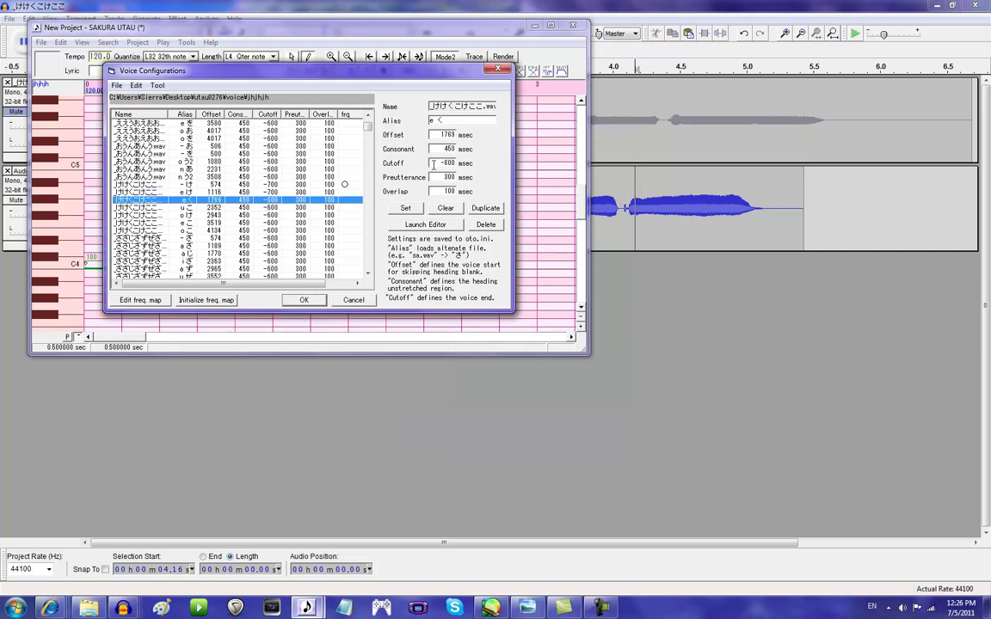
left_click(449, 164)
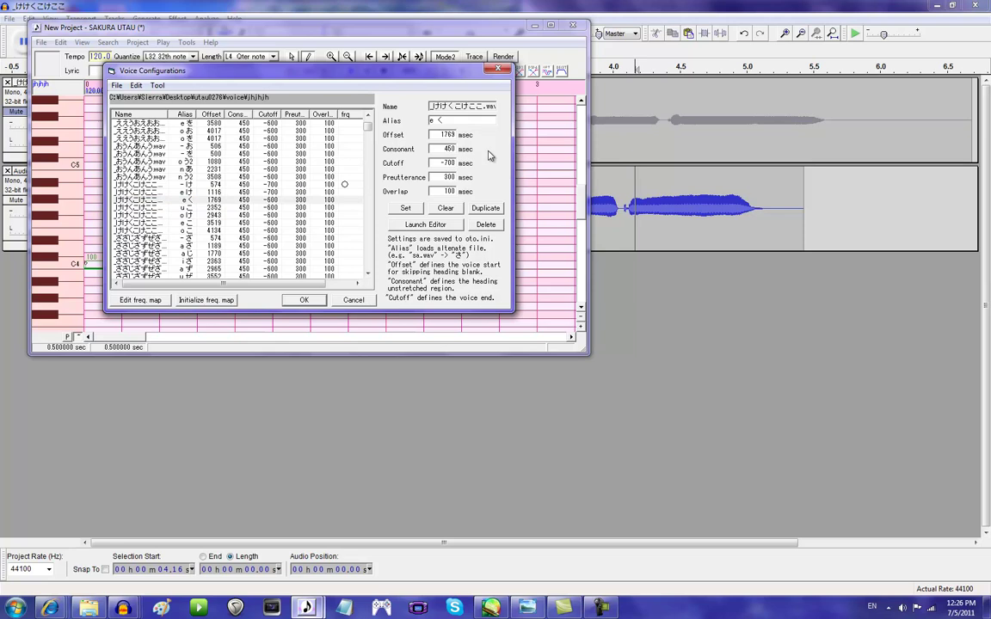
left_click(404, 209)
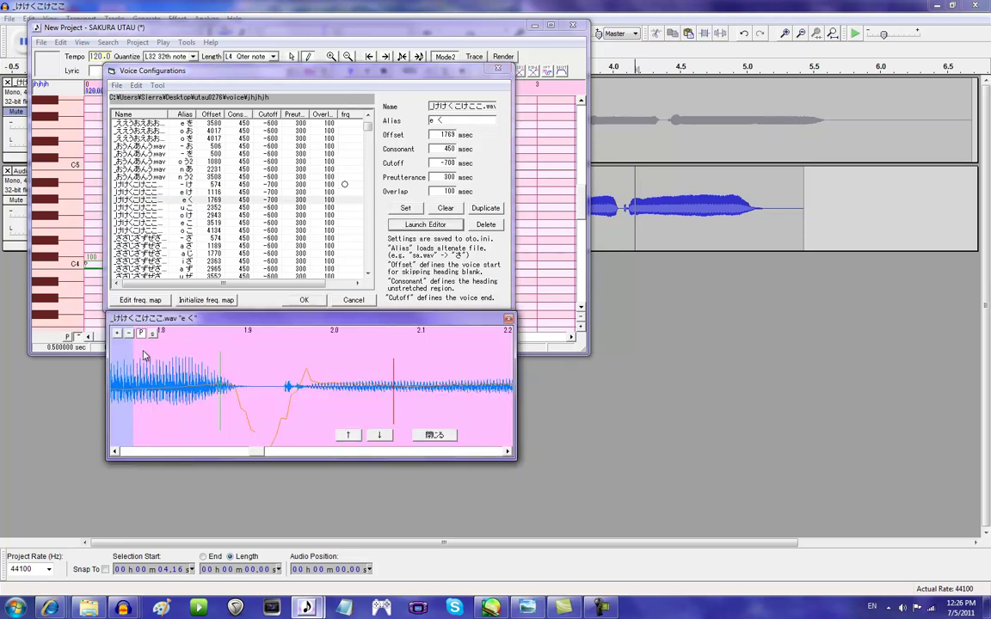
Move the e く offset earlier to 1674 ms, checking the spectrogram, and close the editor
left_click_drag(262, 459, 250, 458)
left_click(176, 437)
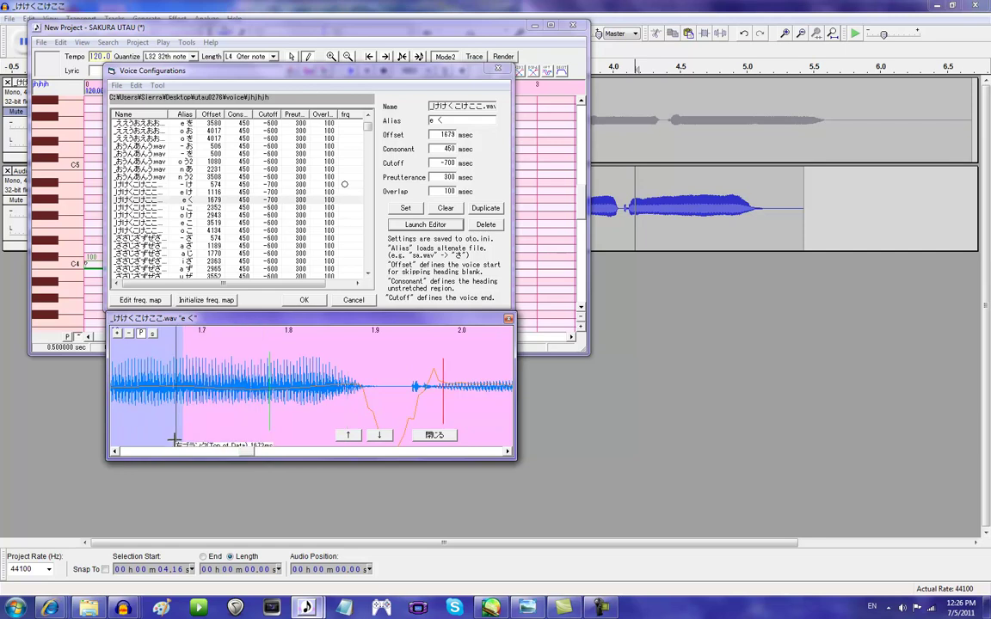
left_click(154, 333)
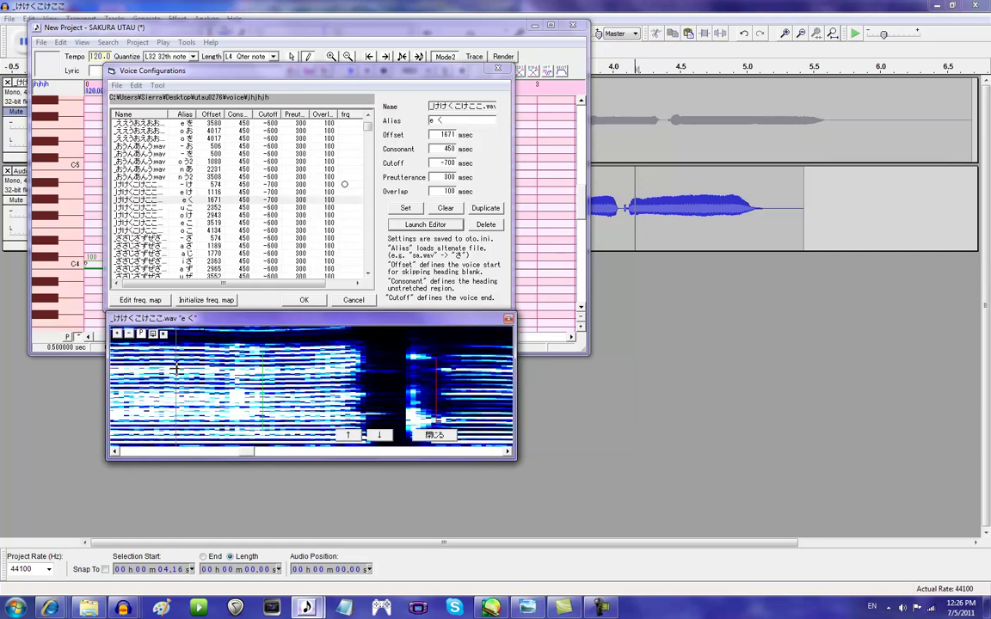
left_click(176, 372)
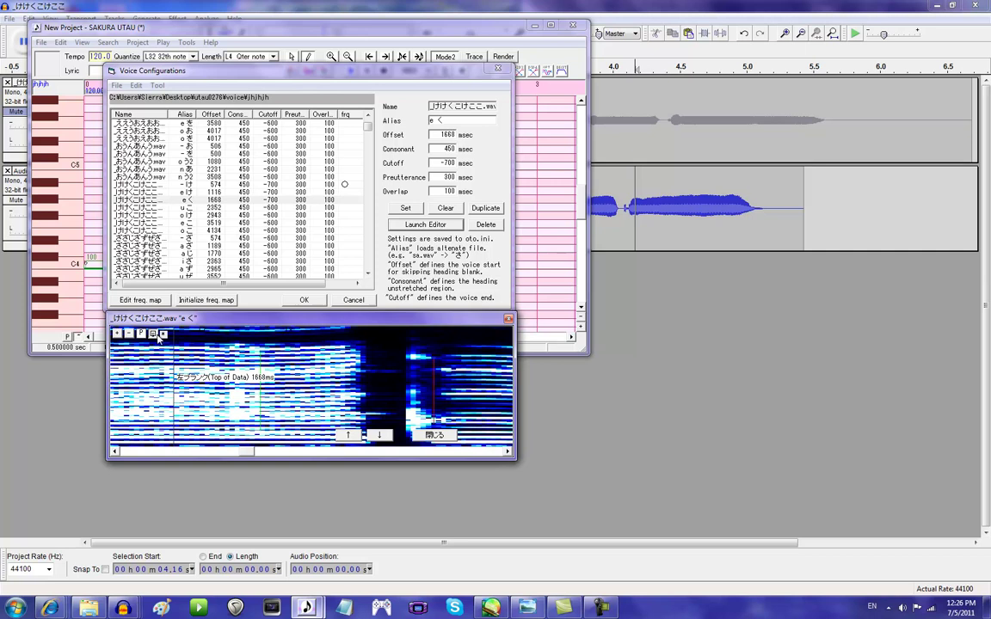
left_click(162, 335)
left_click(178, 368)
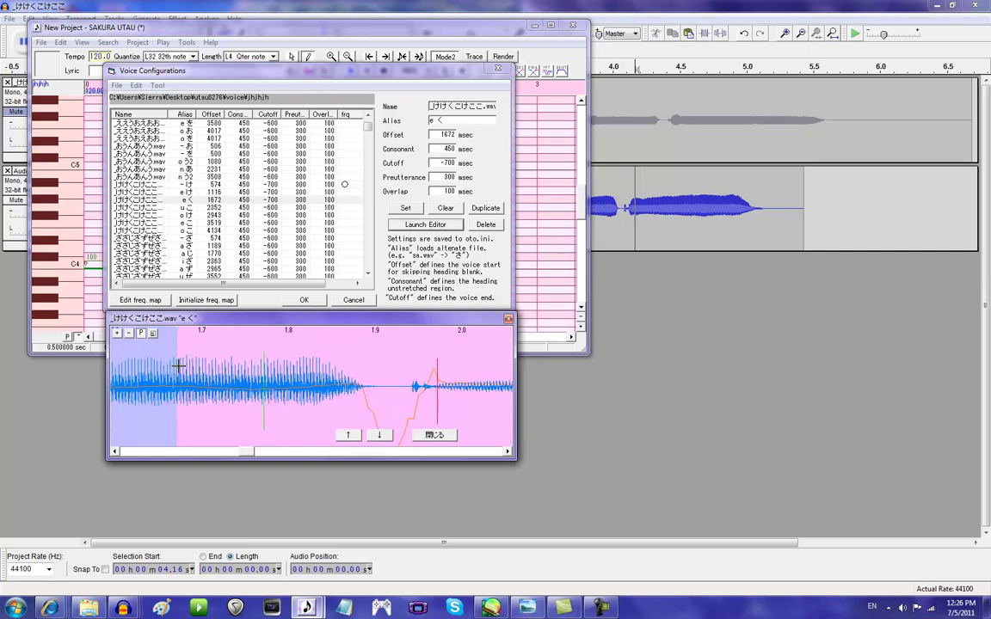
left_click(179, 364)
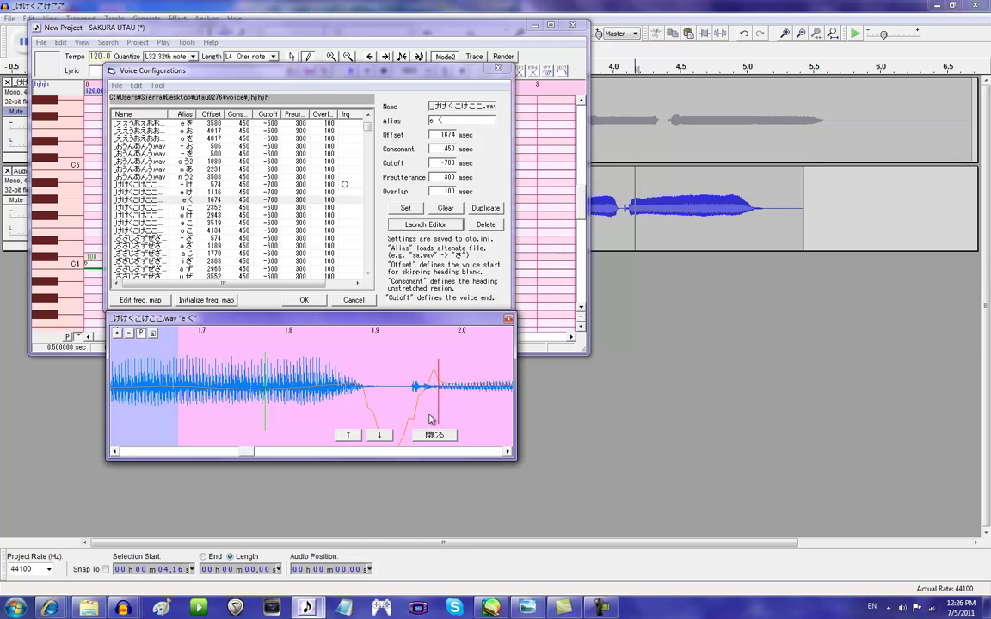
left_click_drag(230, 452, 276, 452)
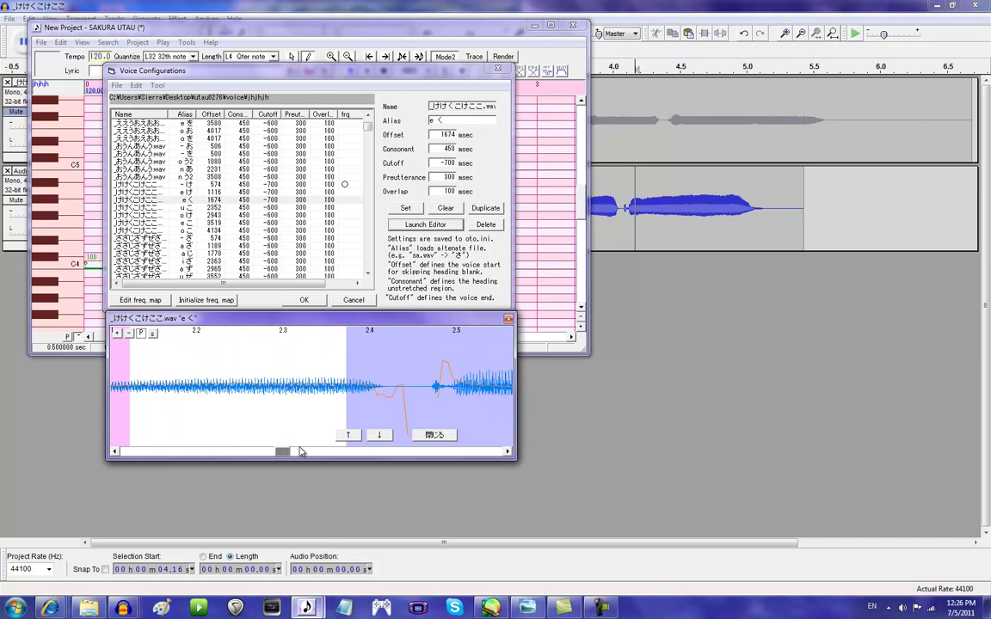
left_click(419, 437)
Set the u こ cutoff to -700 and move its offset earlier to 2196 ms
left_click(219, 209)
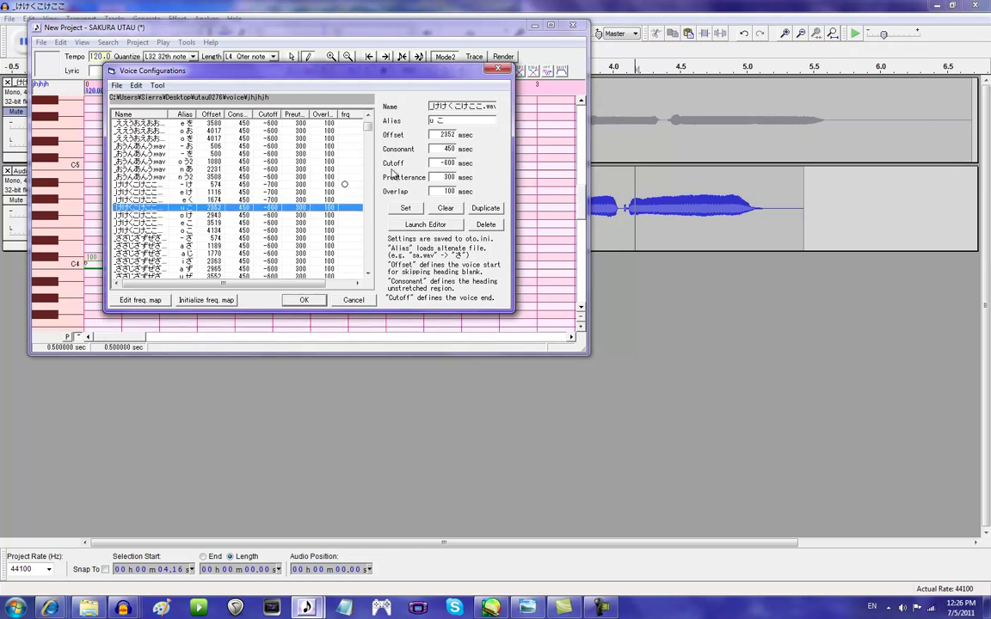
left_click(447, 164)
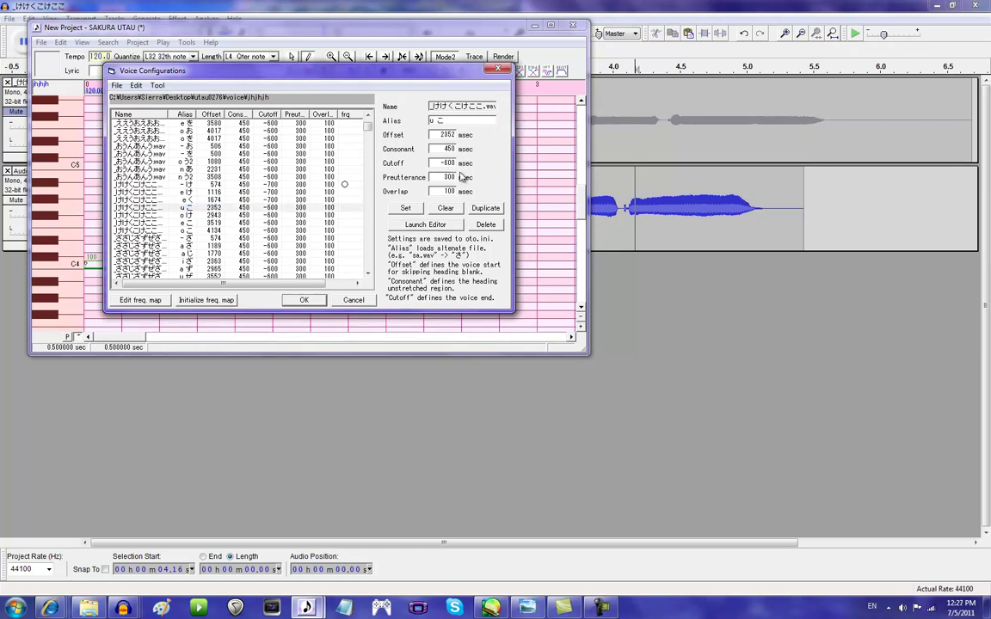
left_click(406, 208)
left_click(421, 224)
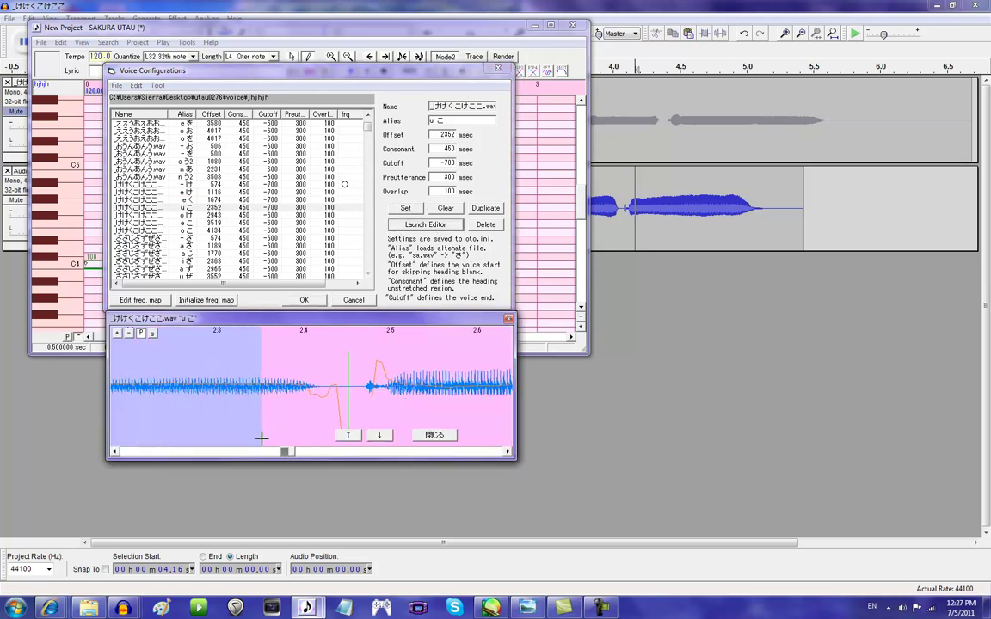
left_click(126, 439)
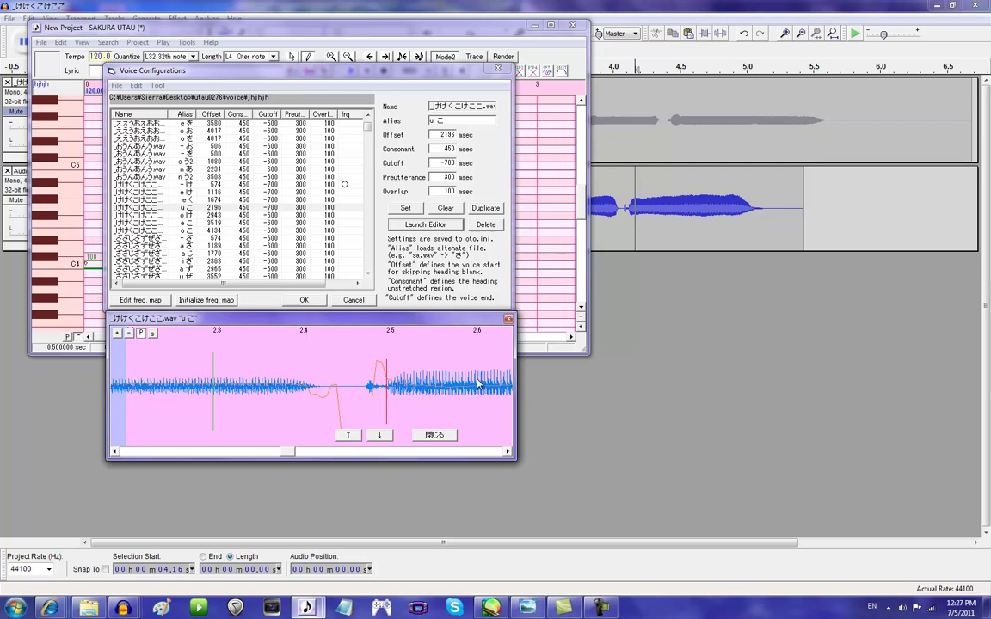
left_click_drag(277, 458, 288, 458)
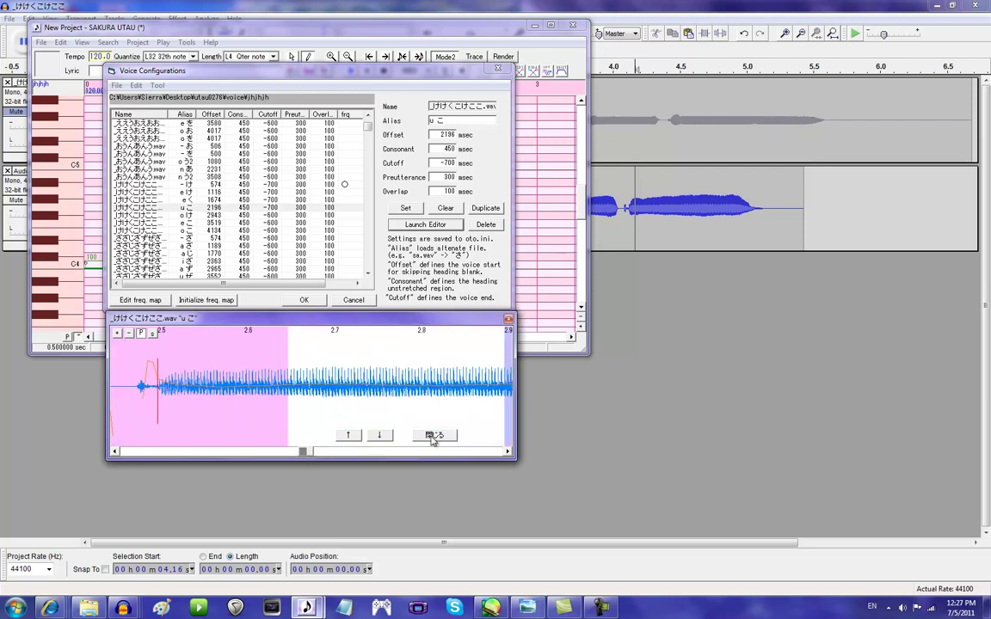
left_click(434, 434)
Set the o け cutoff to -700 and move its offset to 2794 ms
left_click(278, 216)
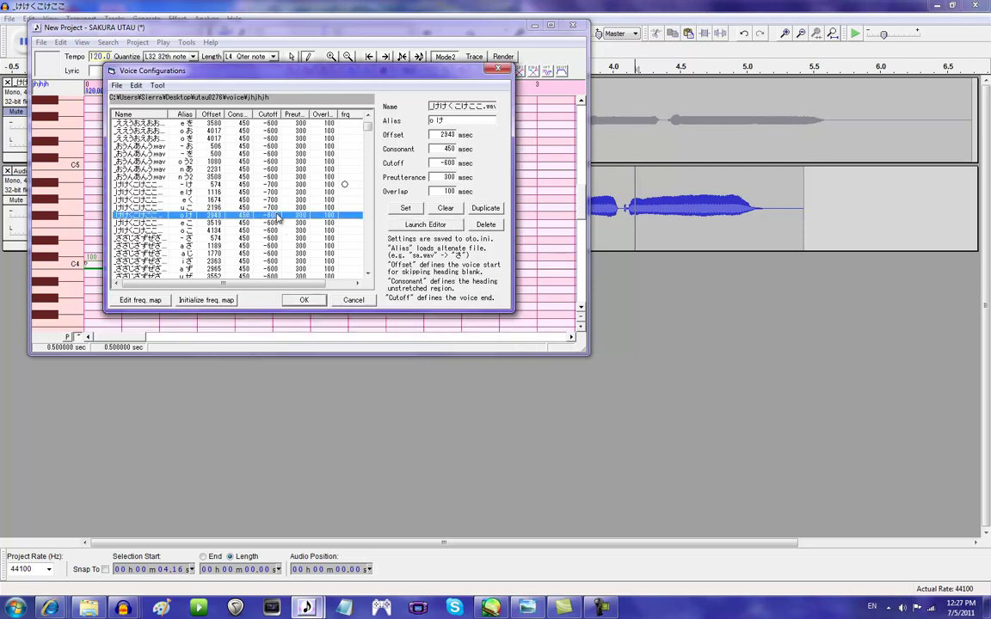
double_click(446, 163)
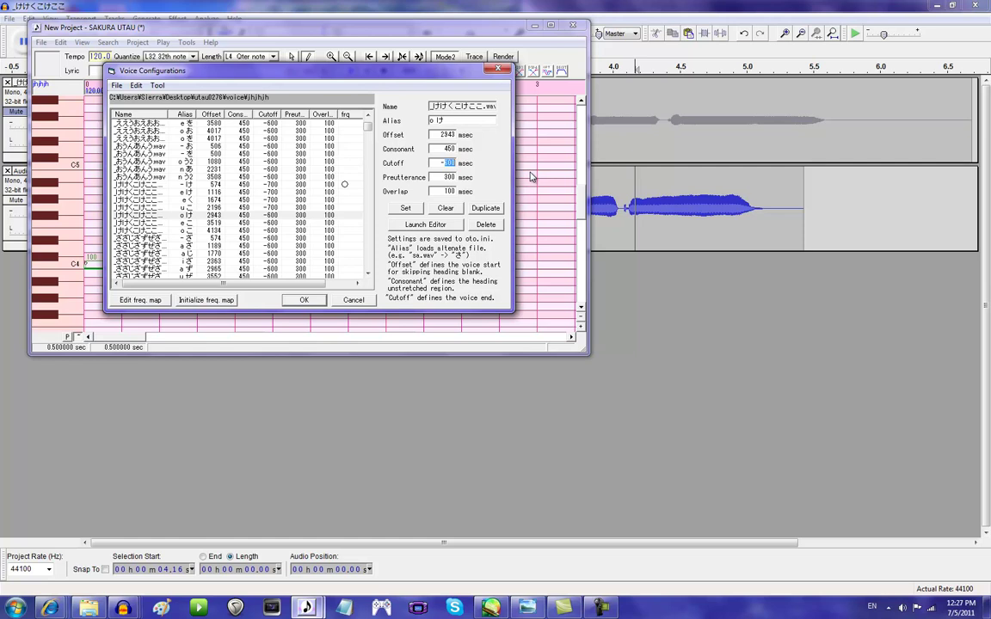
type("-700")
left_click(397, 225)
left_click(333, 453)
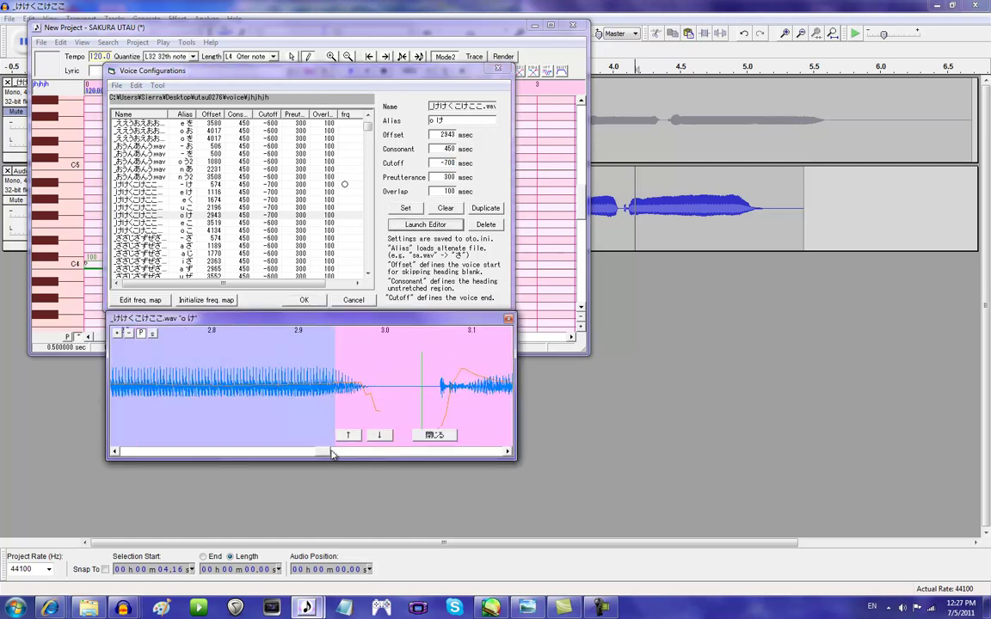
left_click_drag(332, 397, 200, 416)
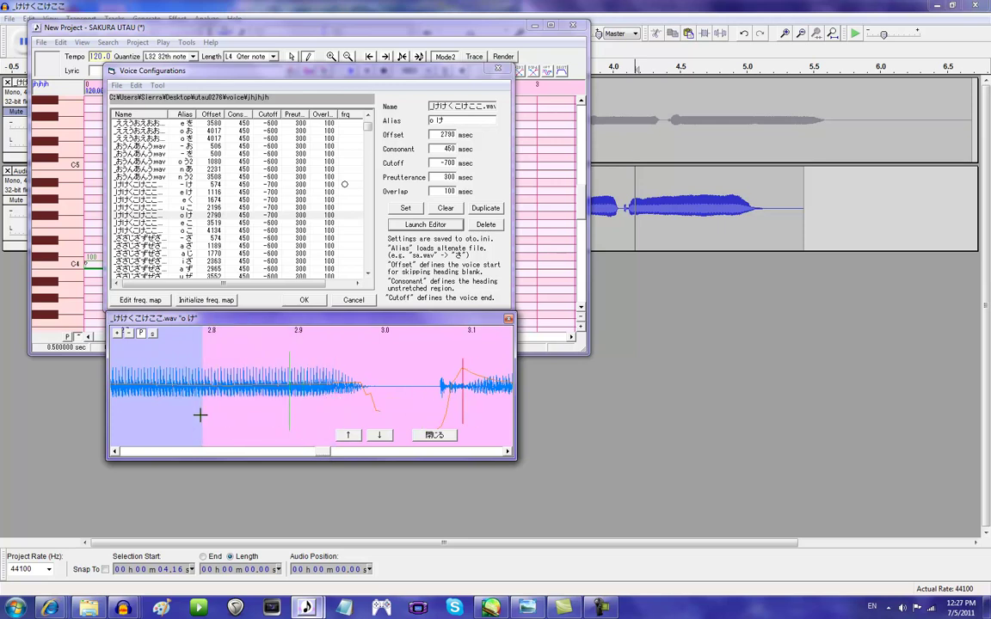
left_click(152, 333)
left_click_drag(199, 353, 204, 358)
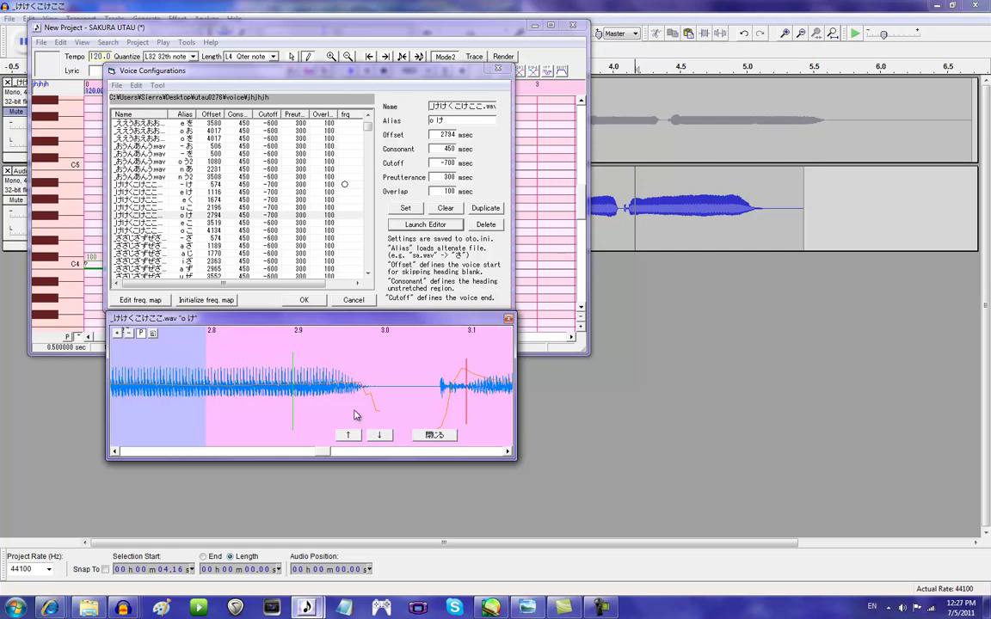
left_click(437, 436)
Give e こ the -700 cutoff and move its offset earlier to 3378 ms
key("Down")
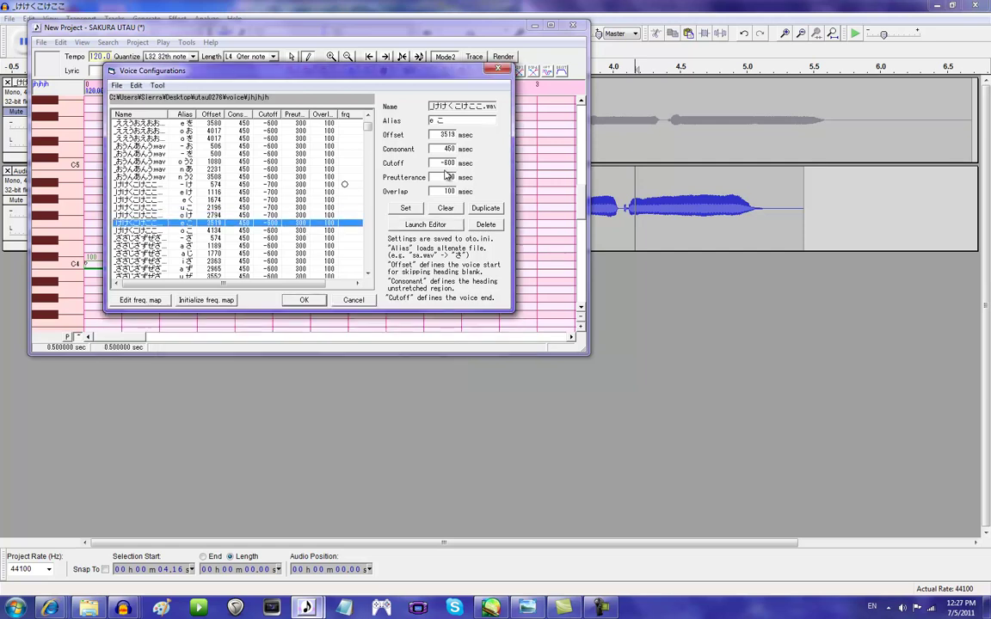
key("Tab")
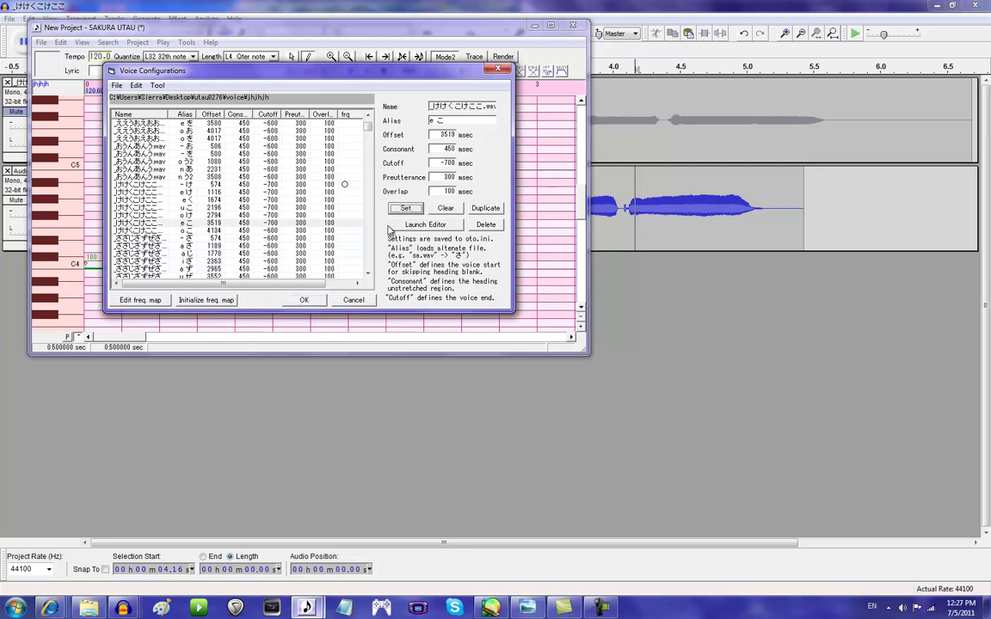
double_click(346, 222)
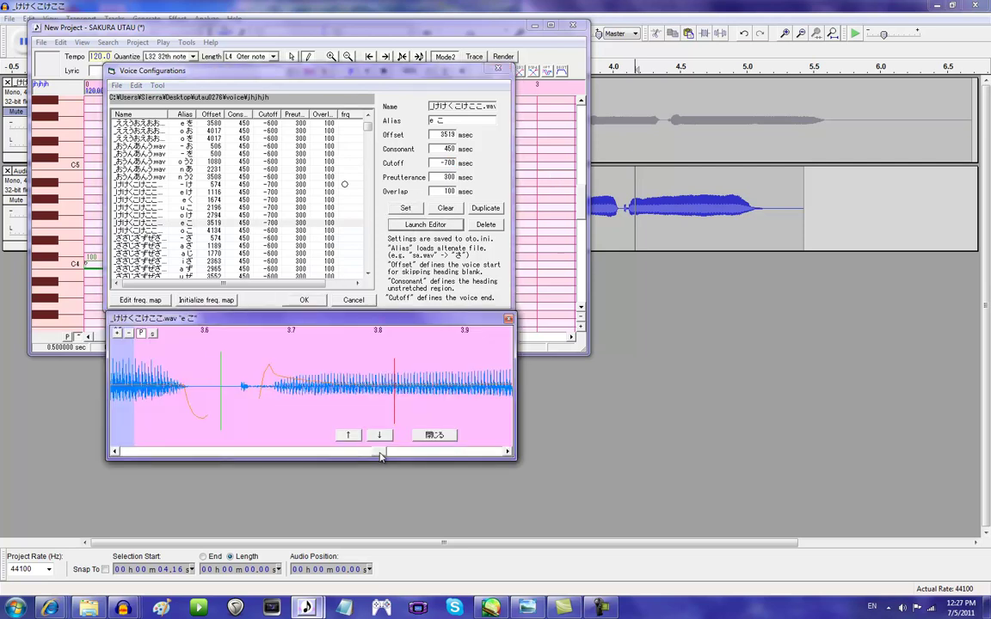
left_click_drag(379, 452, 368, 457)
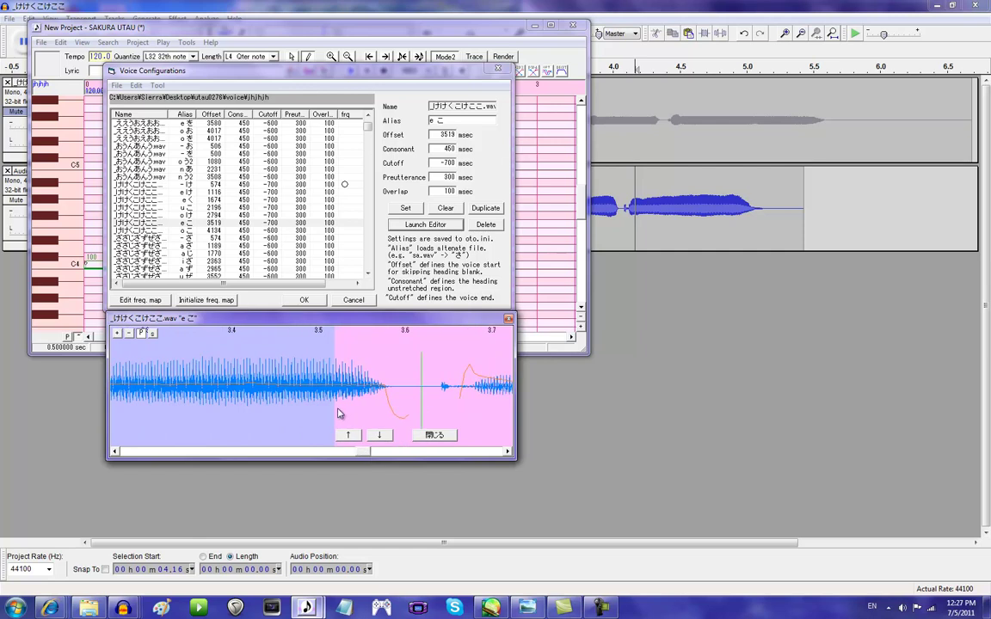
left_click_drag(335, 408, 214, 414)
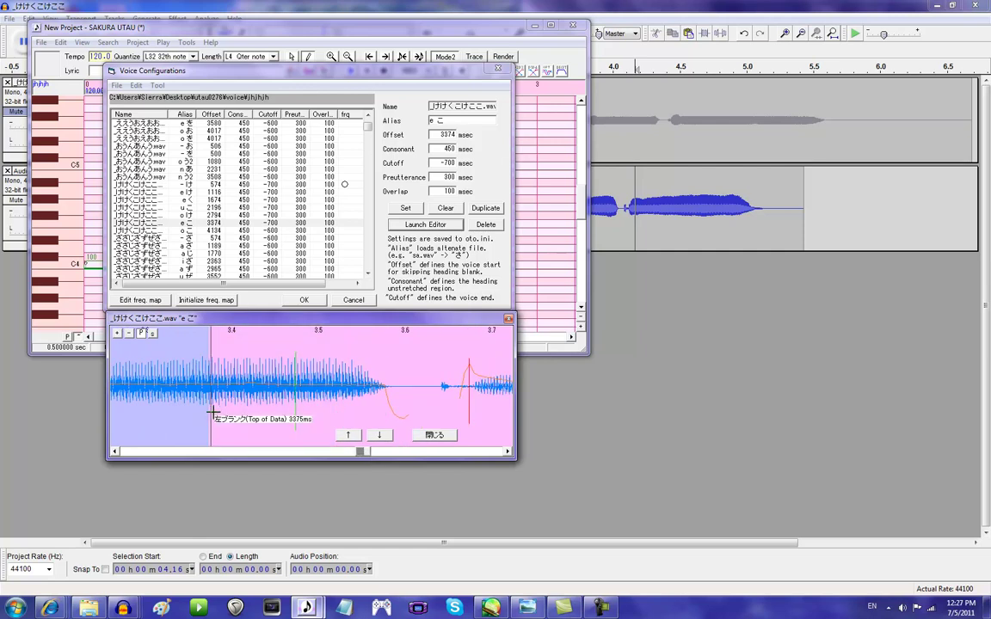
left_click(154, 333)
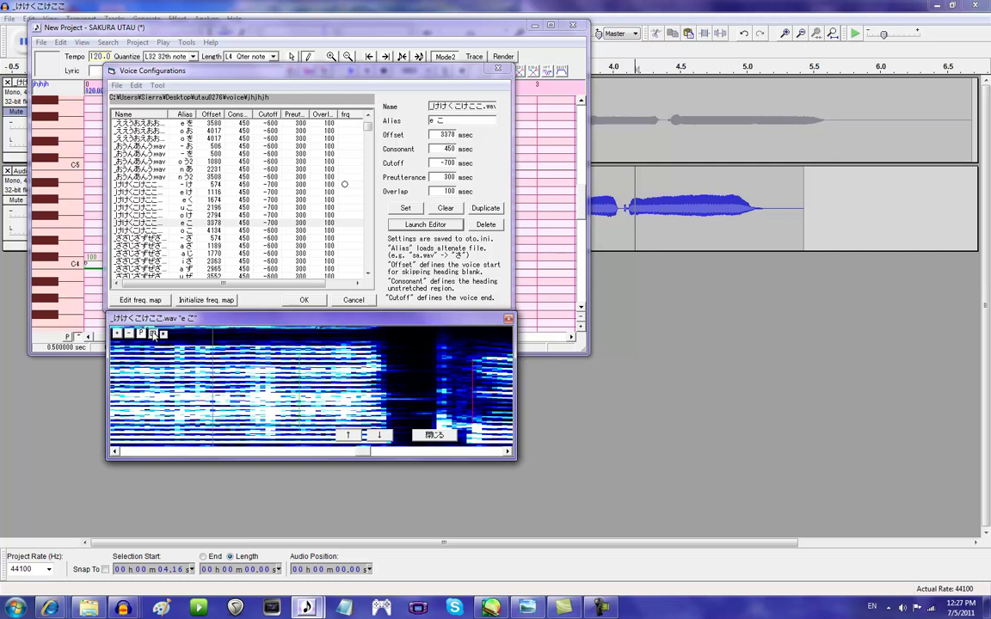
left_click(154, 334)
left_click(437, 435)
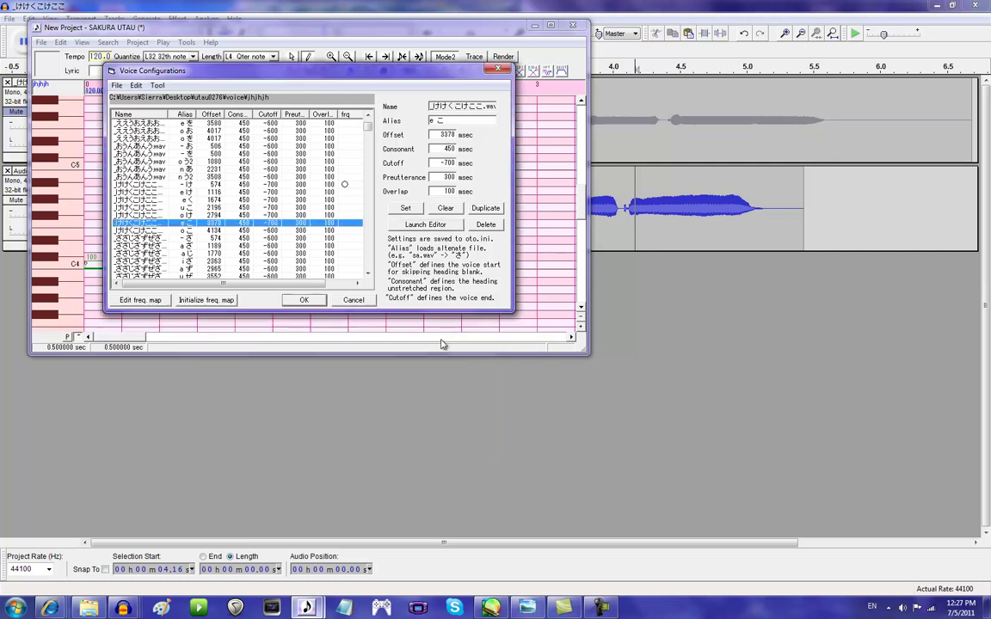
Set the o こ cutoff to -700 and move its offset earlier to 3949 ms
left_click(348, 230)
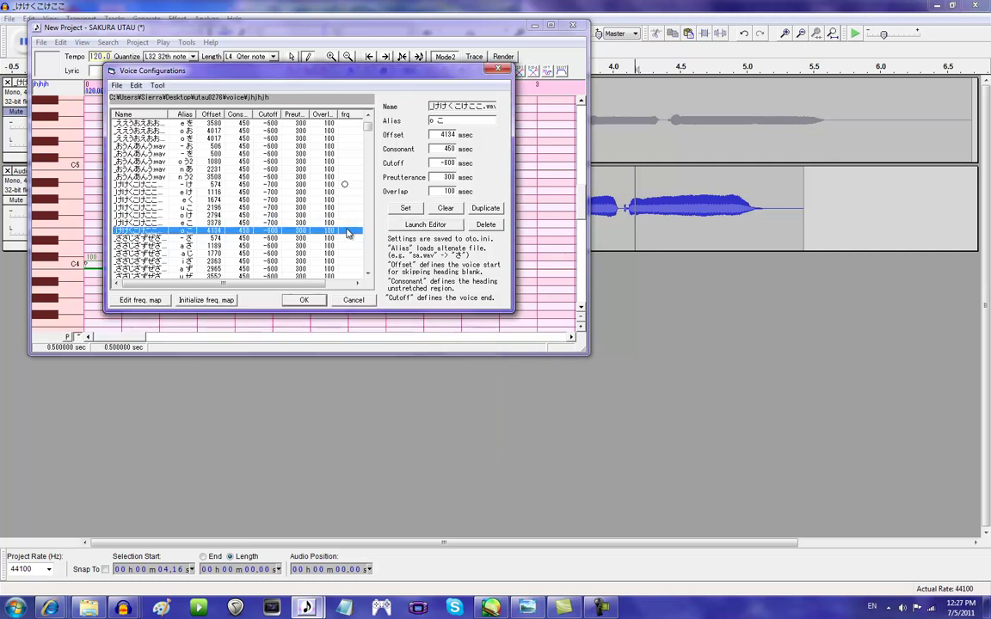
double_click(445, 162)
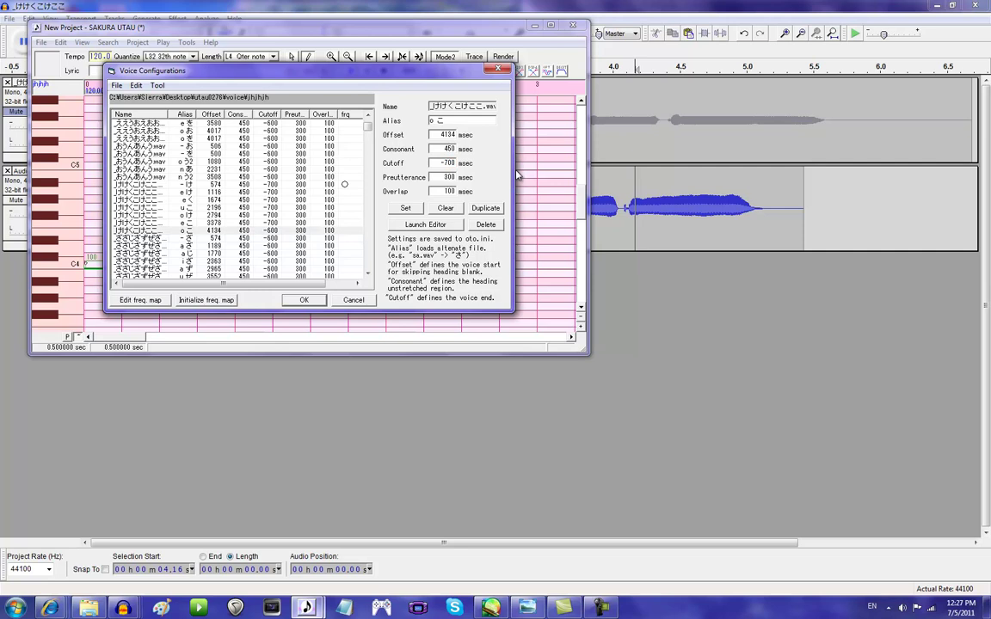
left_click(406, 207)
left_click(425, 224)
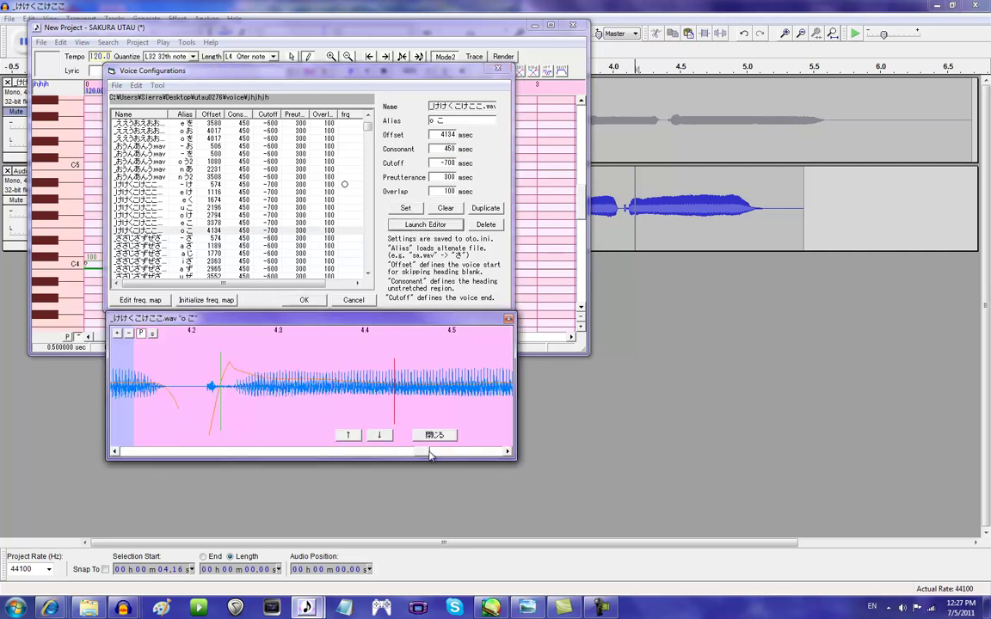
left_click_drag(416, 456, 403, 455)
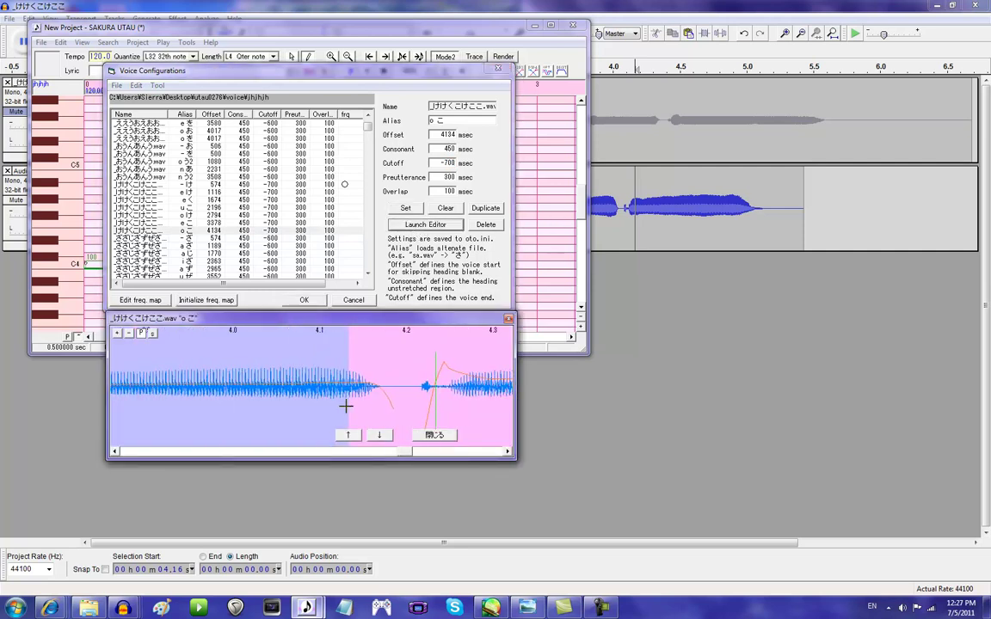
left_click_drag(219, 419, 185, 425)
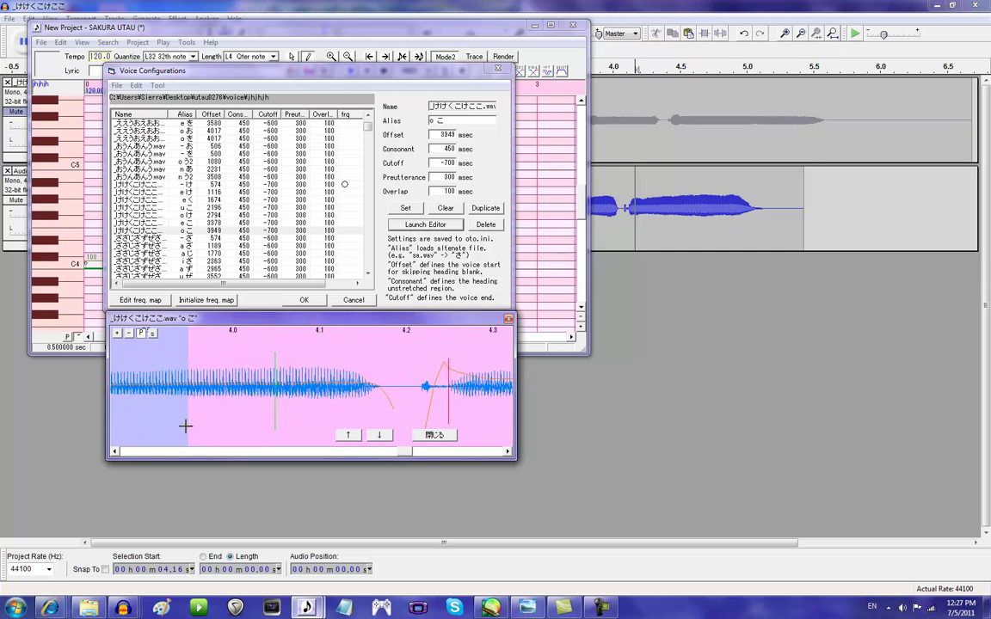
left_click(421, 434)
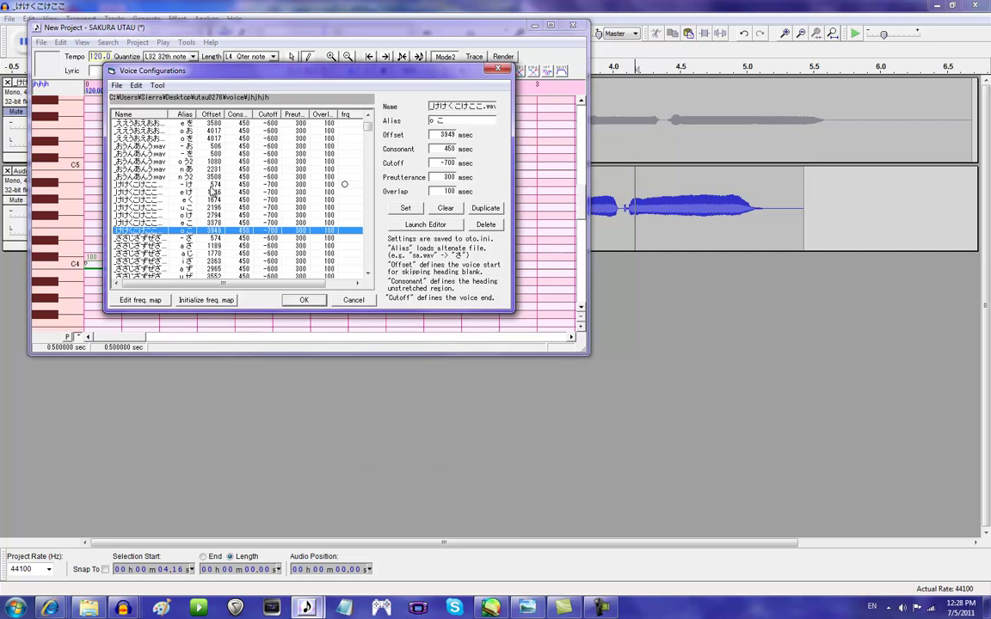
Inspect the o こ waveform without changes, then select its sample file name for copying
double_click(248, 225)
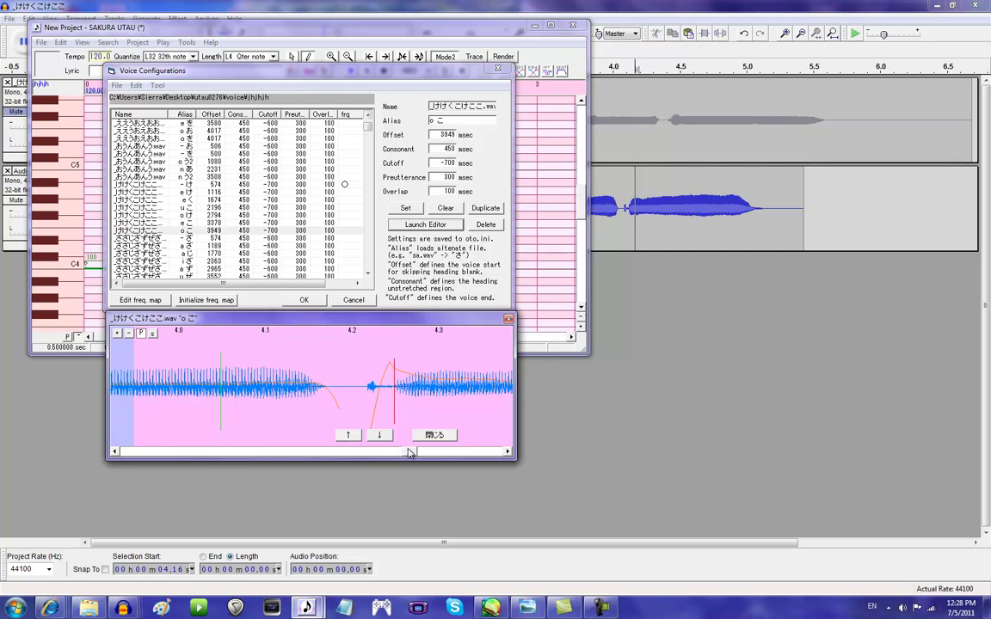
left_click_drag(407, 451, 424, 451)
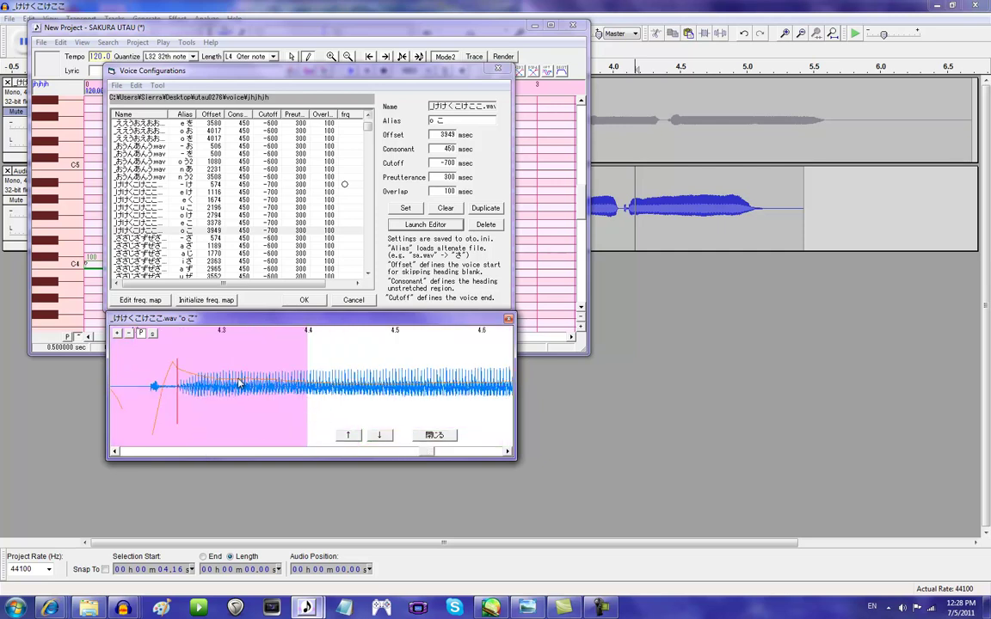
mouse_move(429, 458)
left_mouse_down()
mouse_move(441, 461)
mouse_move(410, 456)
left_mouse_up()
left_click(430, 436)
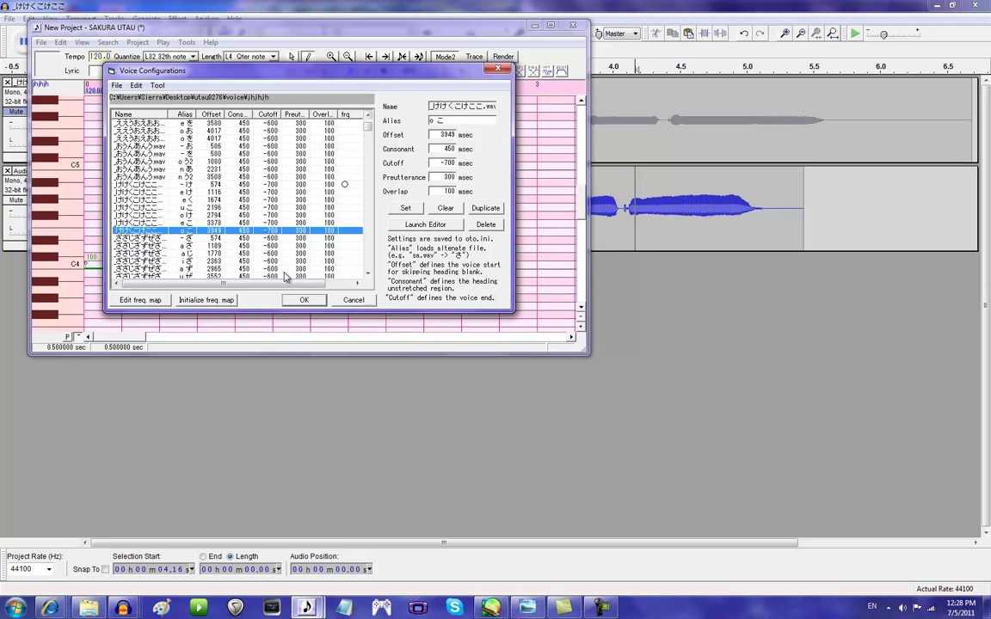
left_click_drag(437, 106, 492, 107)
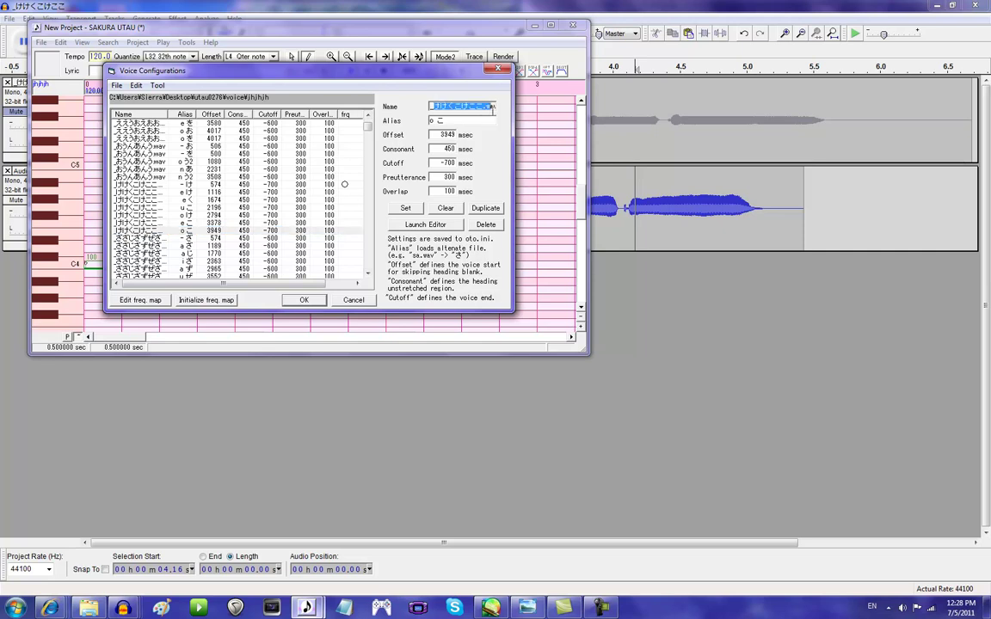
right_click(483, 109)
Copy the sample file name, accept the voice configuration, and pencil five more C4 notes
left_click(486, 147)
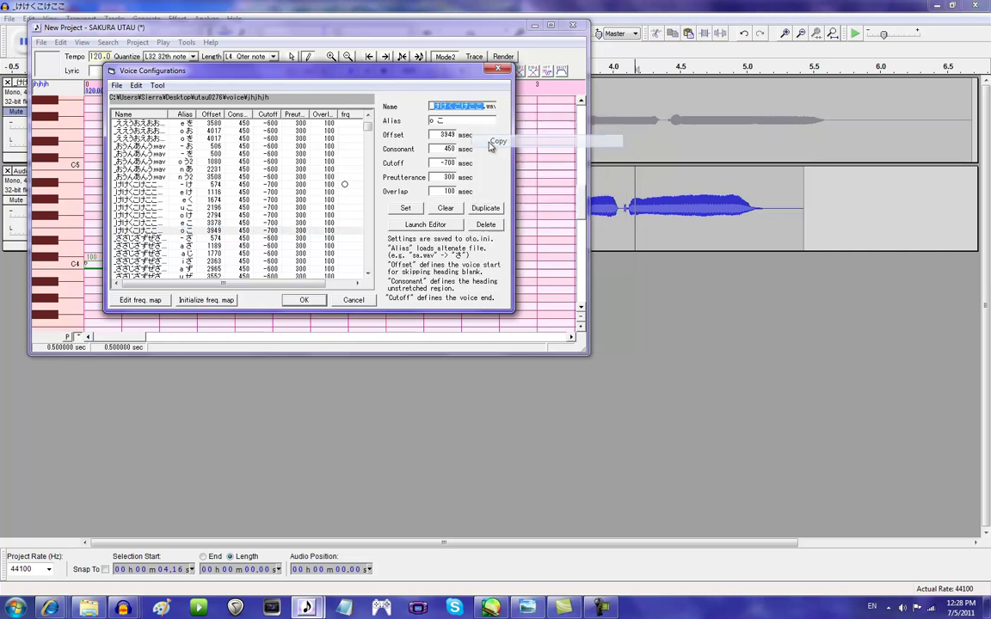
left_click(292, 300)
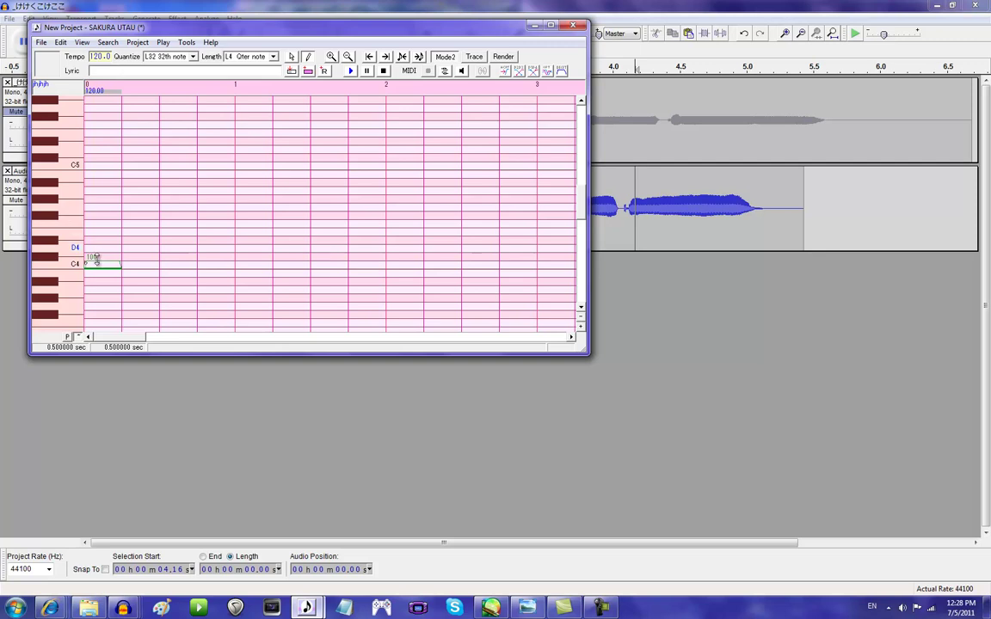
left_click(123, 258)
left_click(161, 264)
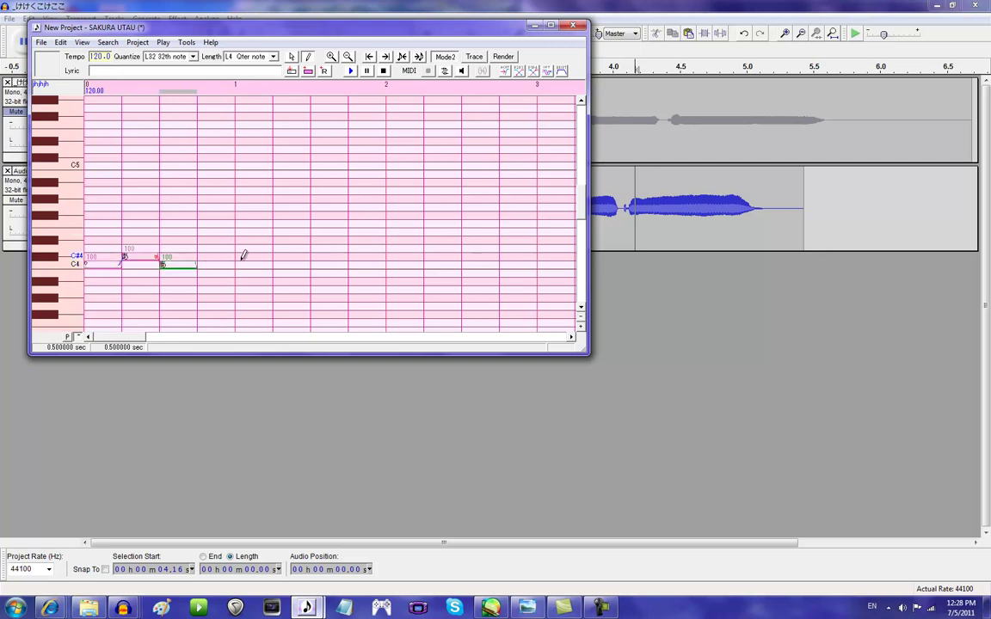
left_click(199, 257)
left_click(236, 257)
left_click(274, 257)
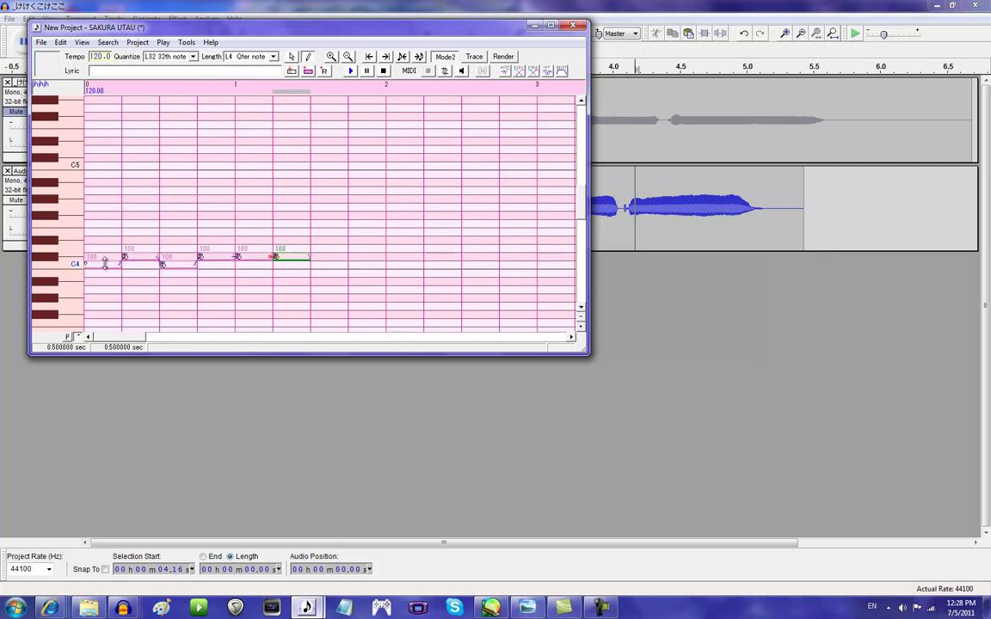
Insert a leading rest and paste the phrase kana into the first note's lyric
left_click(97, 262)
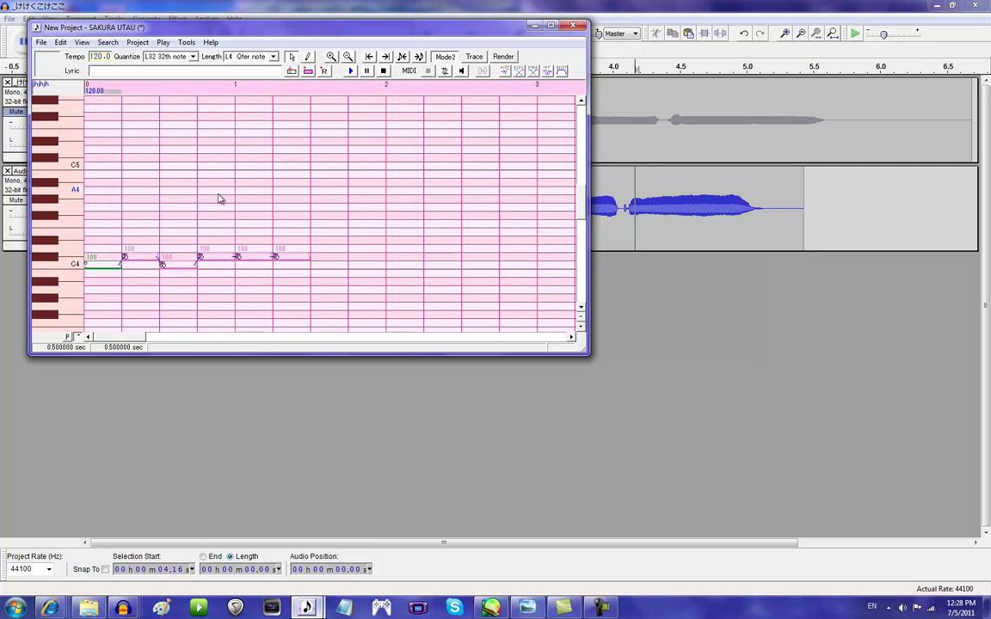
left_click(324, 71)
double_click(140, 268)
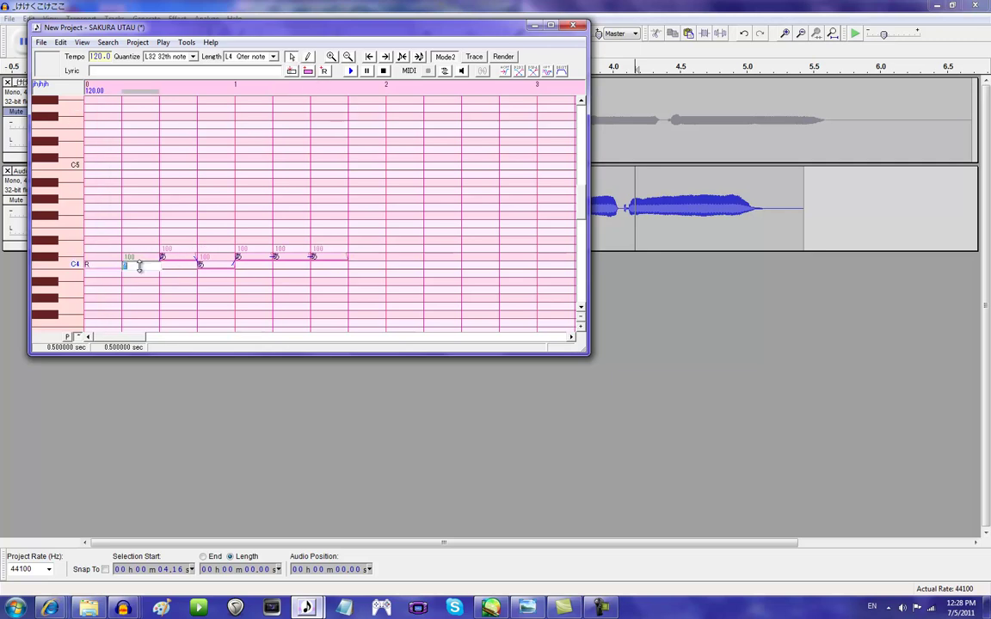
right_click(139, 266)
key("Escape")
right_click(125, 263)
left_click(160, 320)
left_click_drag(129, 266, 218, 268)
Paste the phrase into the second and third lyrics, trimming the second to け
double_click(172, 257)
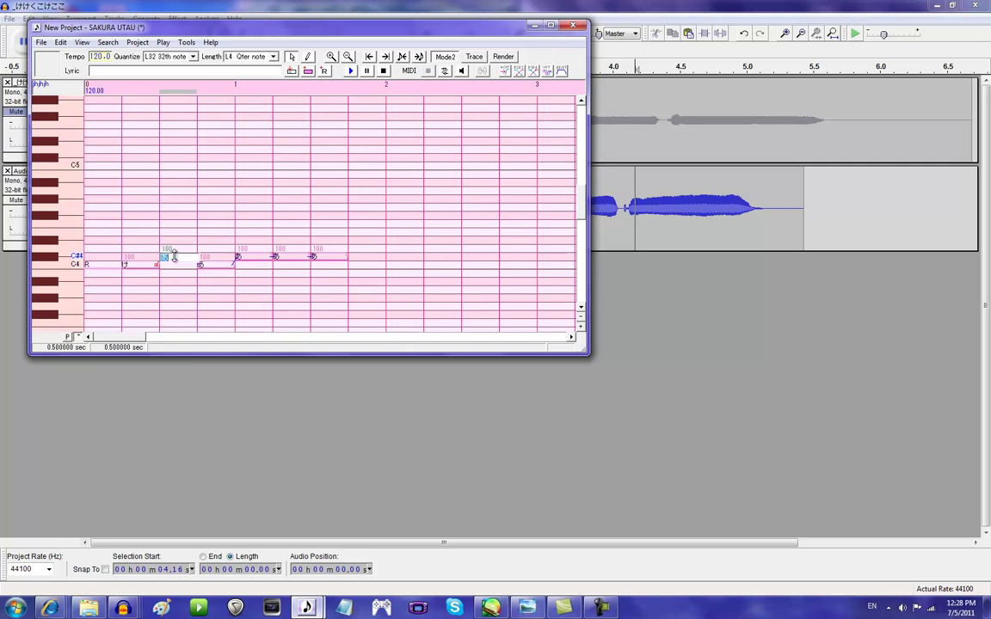
right_click(172, 256)
left_click(199, 308)
left_click_drag(182, 259, 177, 261)
key("Delete")
double_click(215, 267)
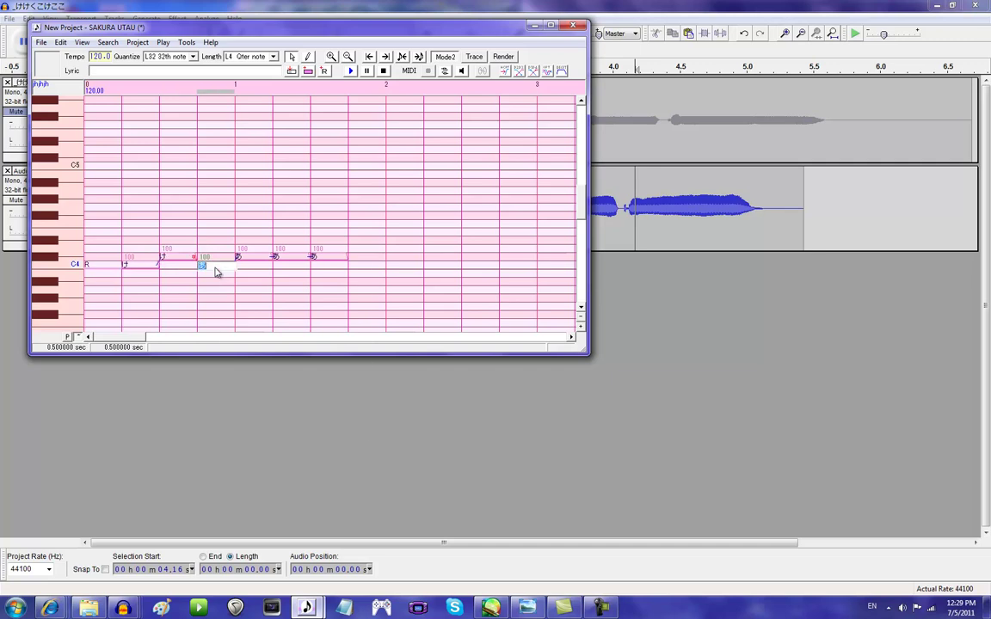
right_click(215, 272)
left_click(243, 318)
Paste the phrase into the fourth lyric and delete its surplus kana
double_click(249, 258)
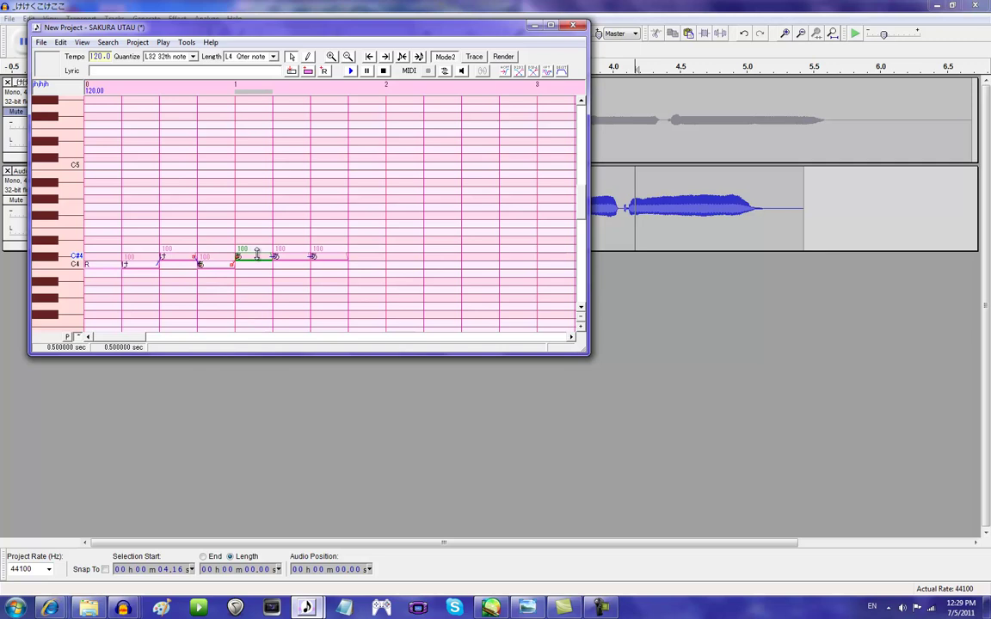
right_click(239, 258)
left_click(271, 307)
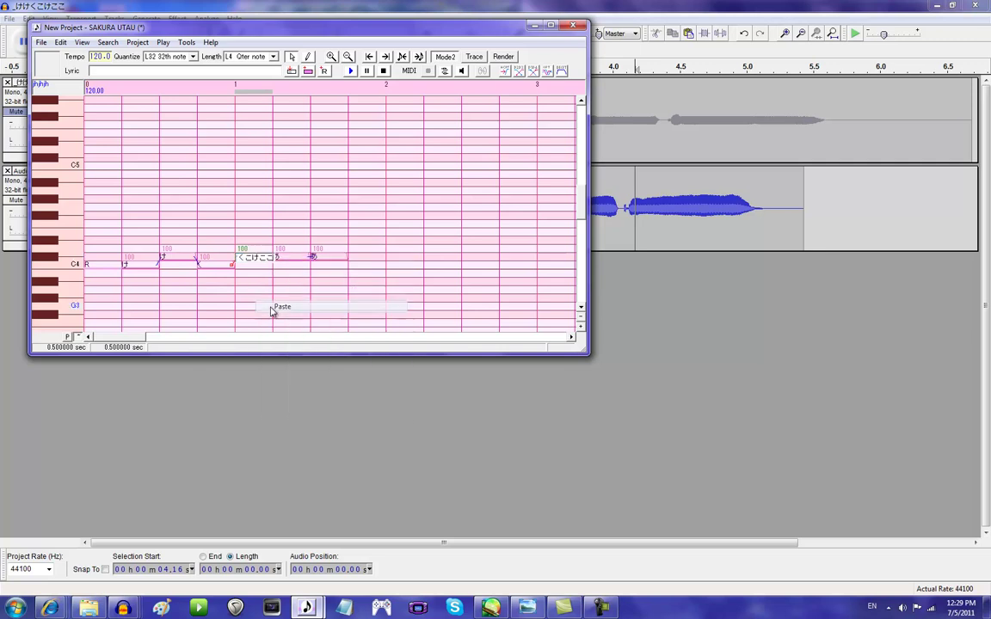
double_click(247, 263)
left_click(248, 262)
left_click_drag(239, 258, 274, 260)
key("BackSpace")
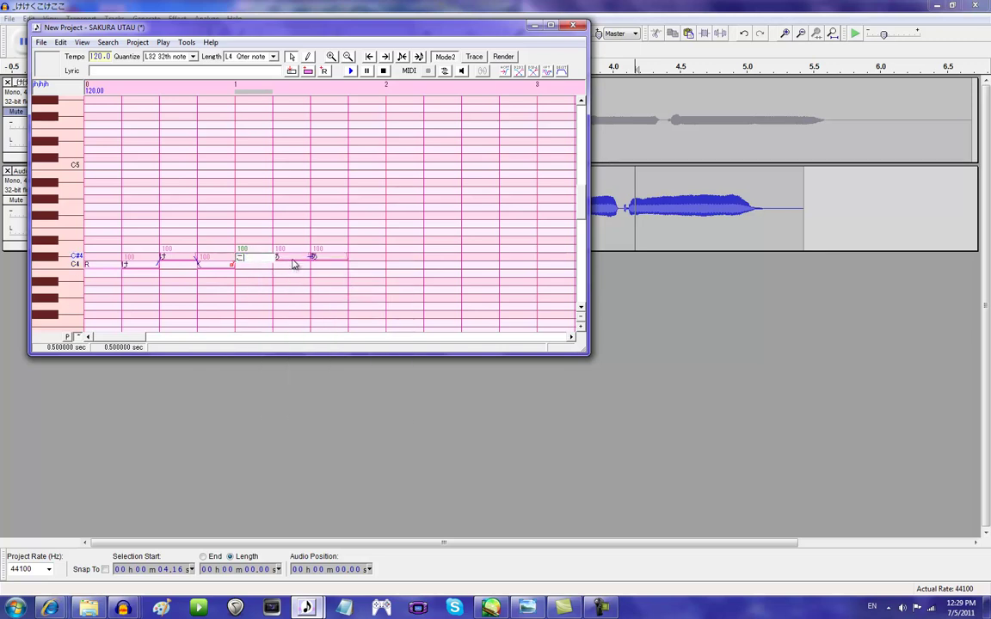
Paste the phrase into the fifth and sixth lyrics, trimming toward single kana ending in こ
double_click(289, 258)
right_click(288, 260)
left_click(320, 307)
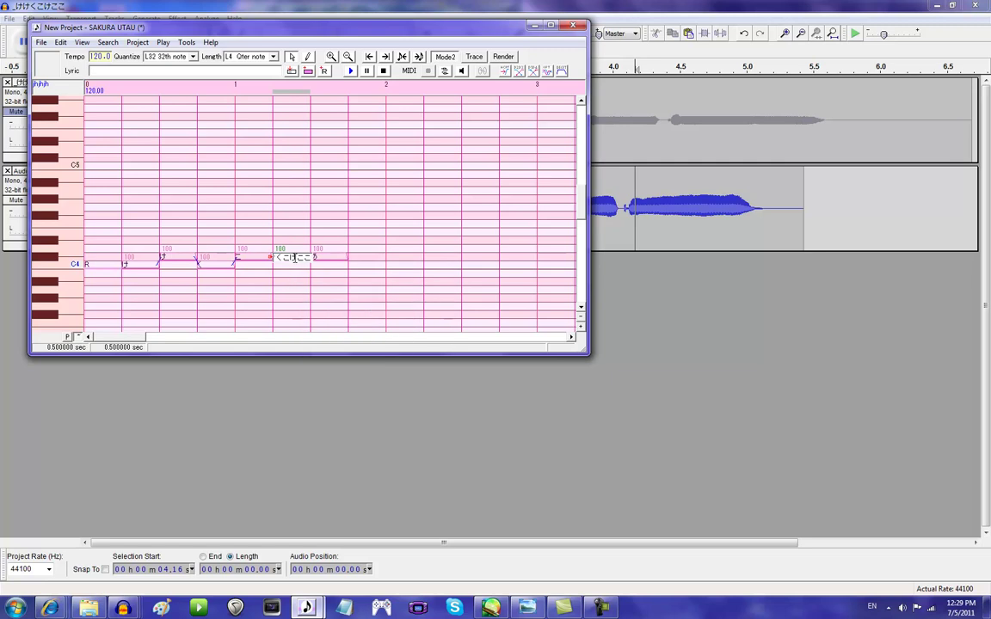
double_click(297, 257)
left_click(292, 258)
double_click(327, 258)
right_click(328, 259)
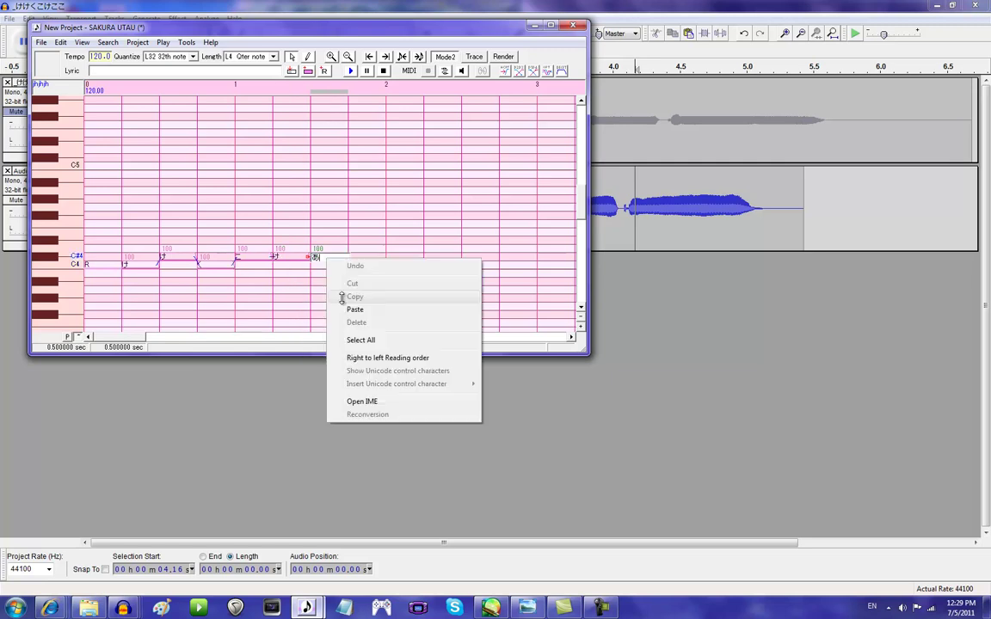
left_click(338, 309)
double_click(338, 259)
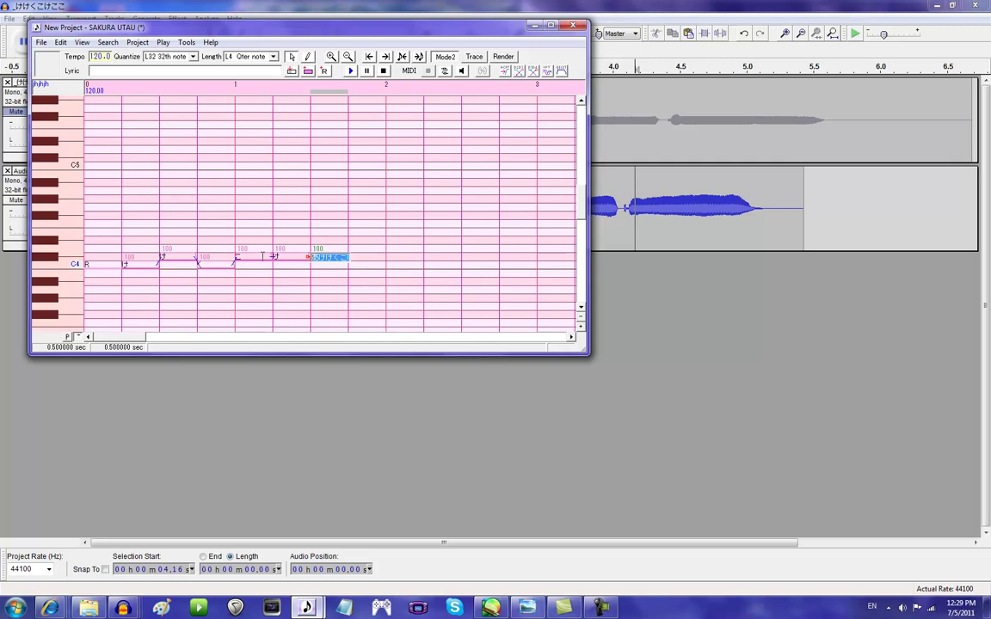
Finish the こ lyric, then add a new note at beat 2 with an empty lyric
type("こ")
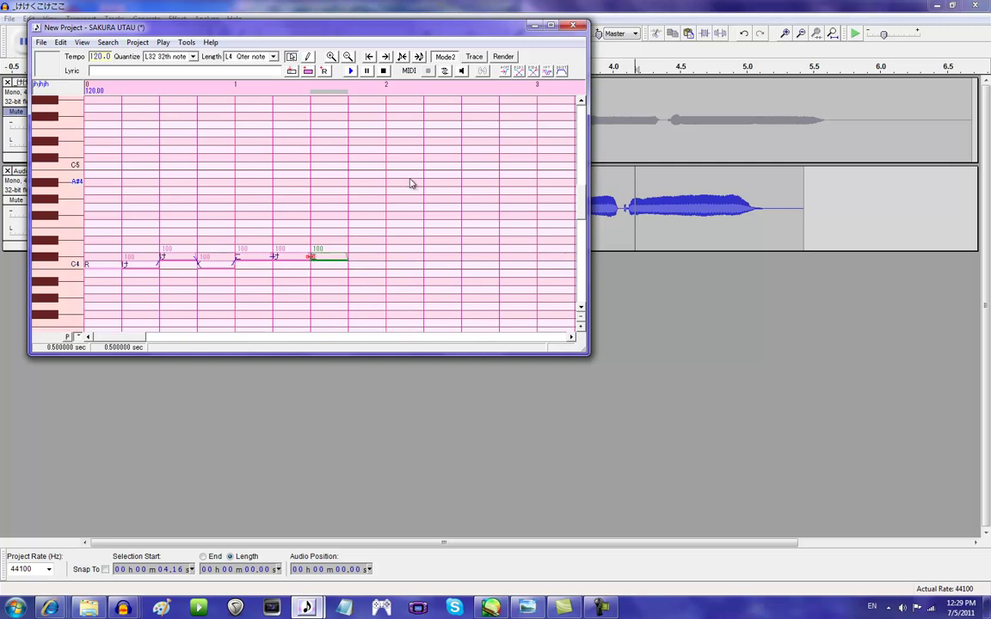
left_click(308, 56)
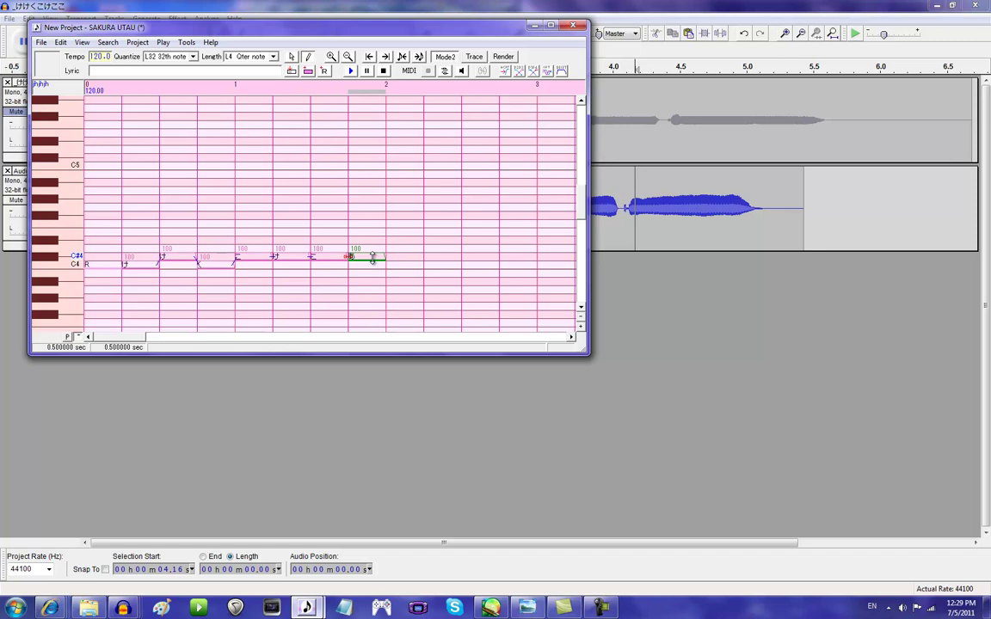
double_click(372, 258)
right_click(372, 258)
left_click(392, 307)
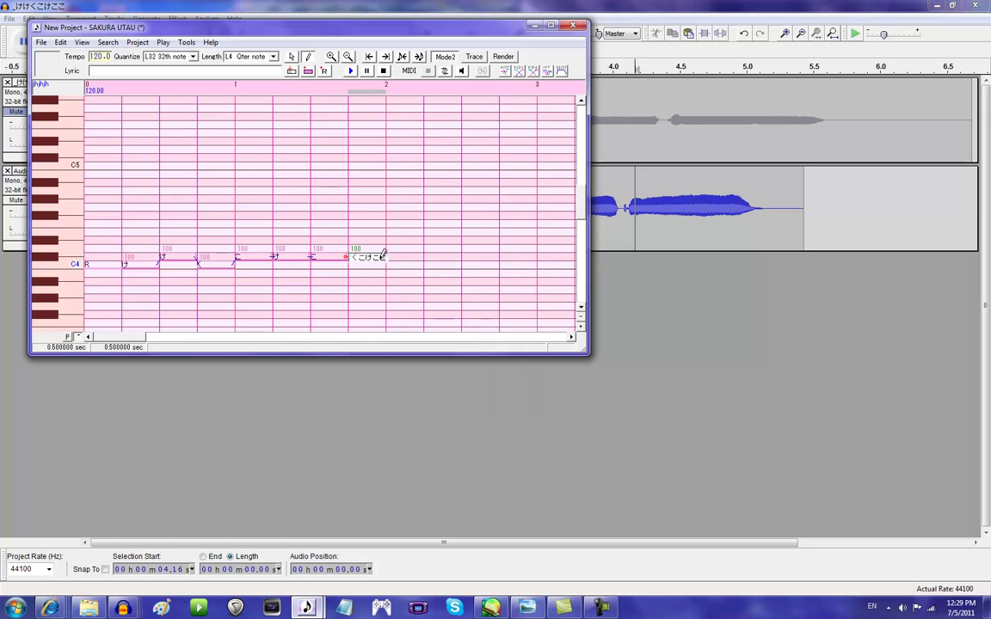
key("ctrl+a")
key("BackSpace")
left_click(291, 57)
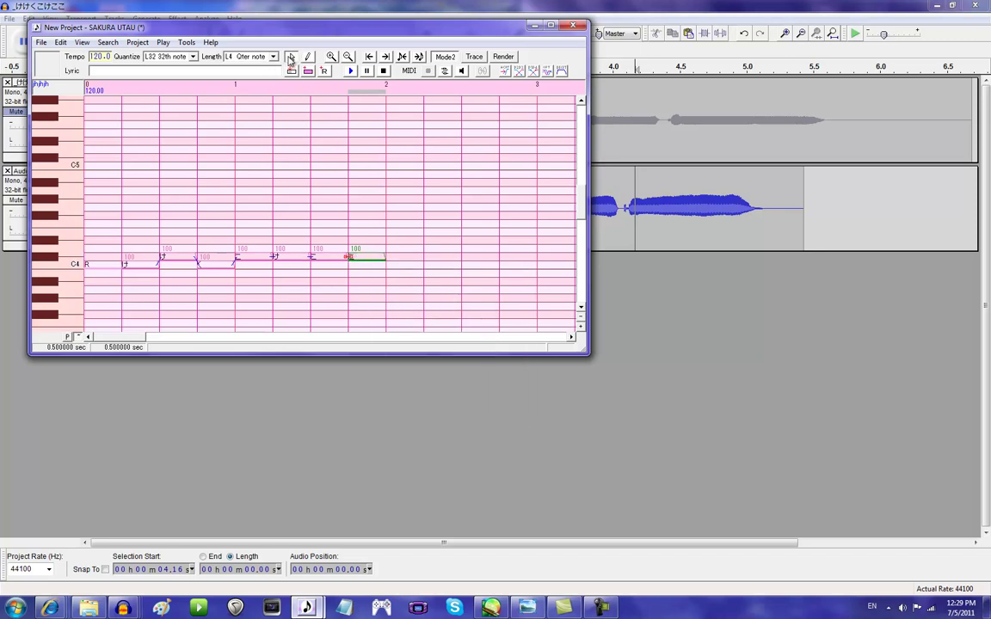
Reshape the melody: raise the middle notes to about F4, return the last to C4, and lower the second to B3
left_click(398, 284)
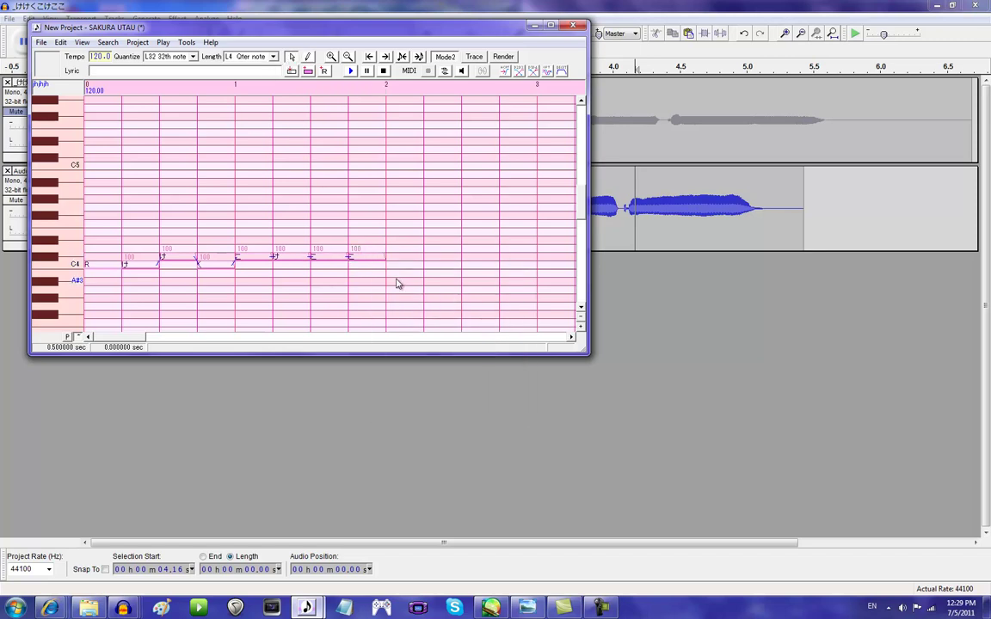
left_click(353, 257)
left_click_drag(361, 239, 361, 236)
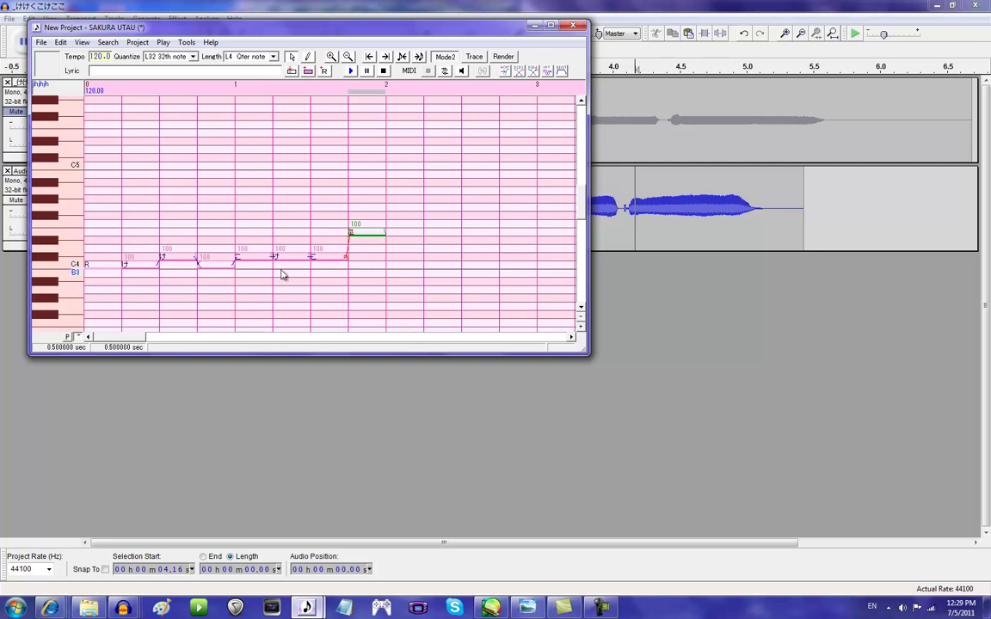
left_click_drag(286, 268, 289, 219)
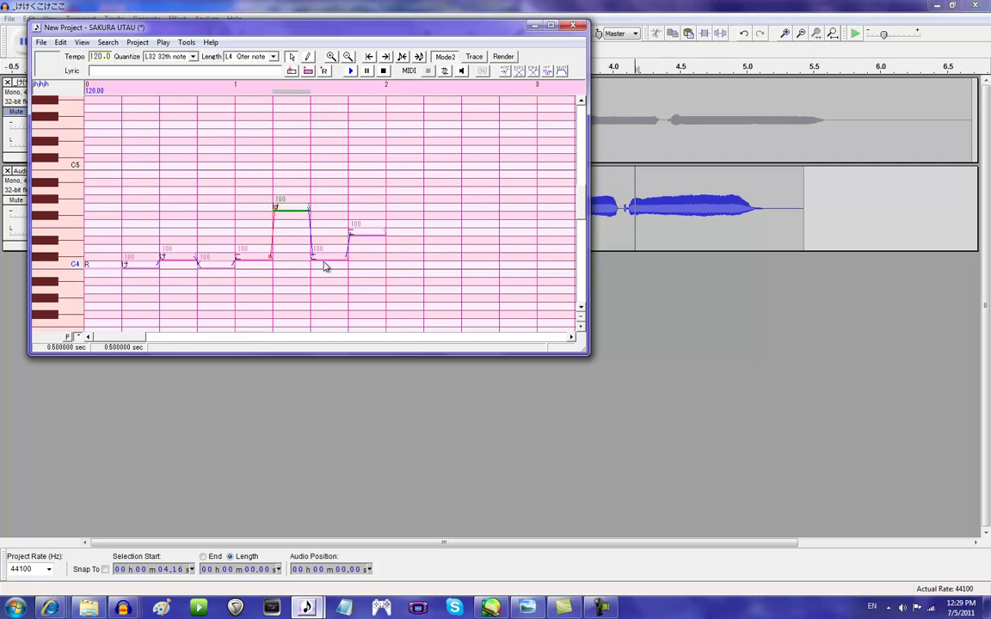
left_click_drag(326, 266, 325, 226)
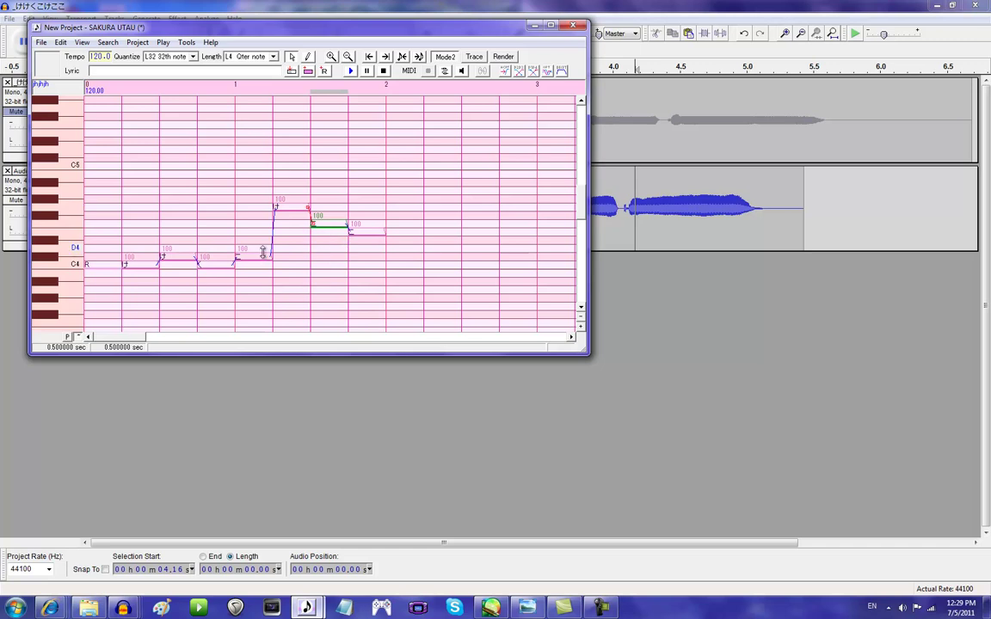
left_click(361, 233)
left_click_drag(363, 257, 363, 260)
left_click_drag(262, 259, 260, 226)
left_click_drag(173, 258, 146, 302)
Select all seven notes and convert their lyrics to VCV aliases with the CV to VCV plug-in
left_click(145, 267)
left_click(168, 289)
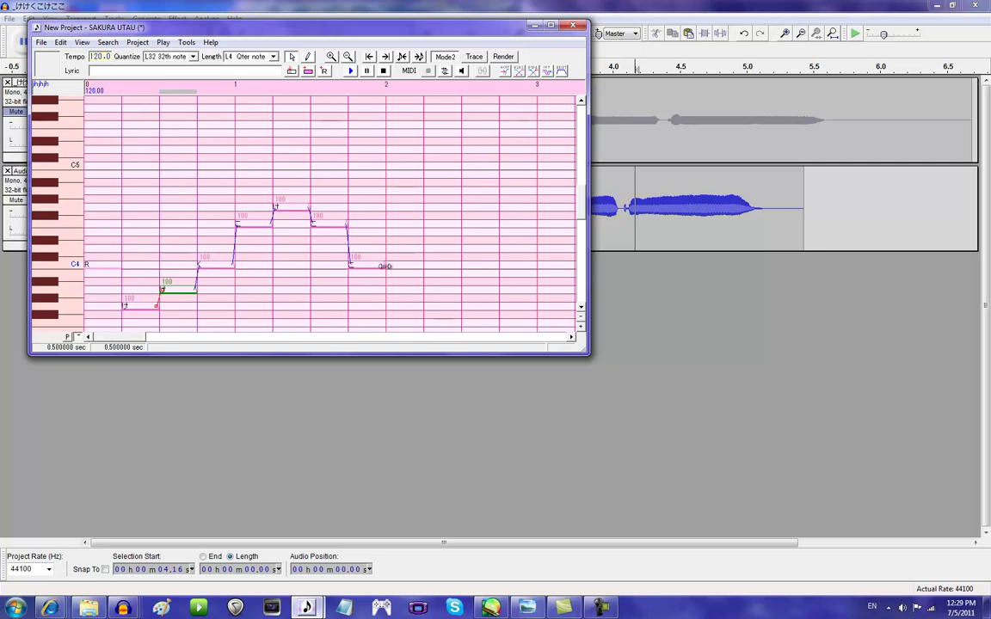
scroll(394, 264, "down", 2)
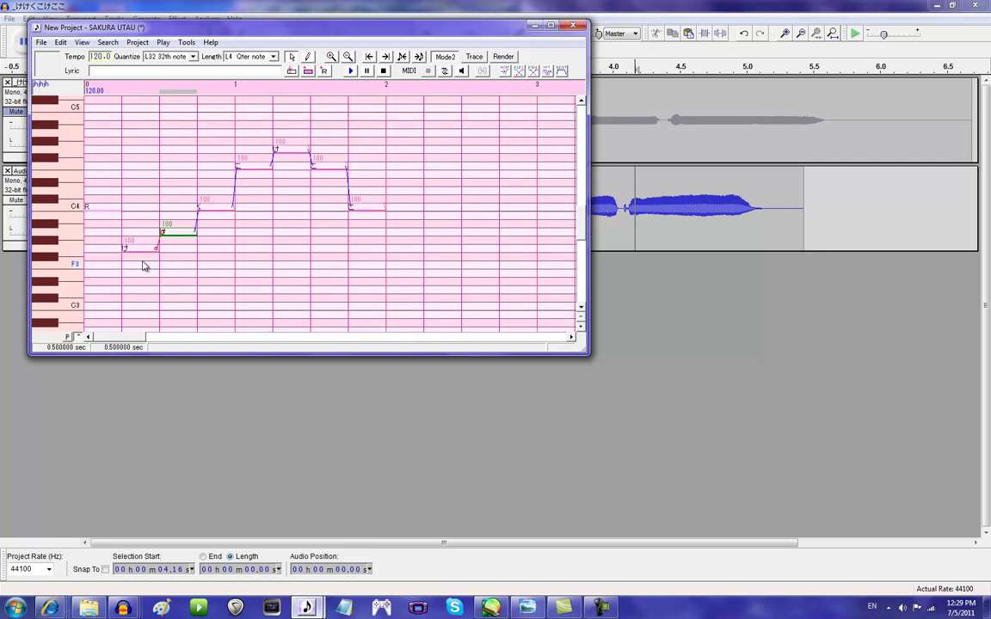
left_click_drag(136, 266, 422, 281)
left_click(185, 42)
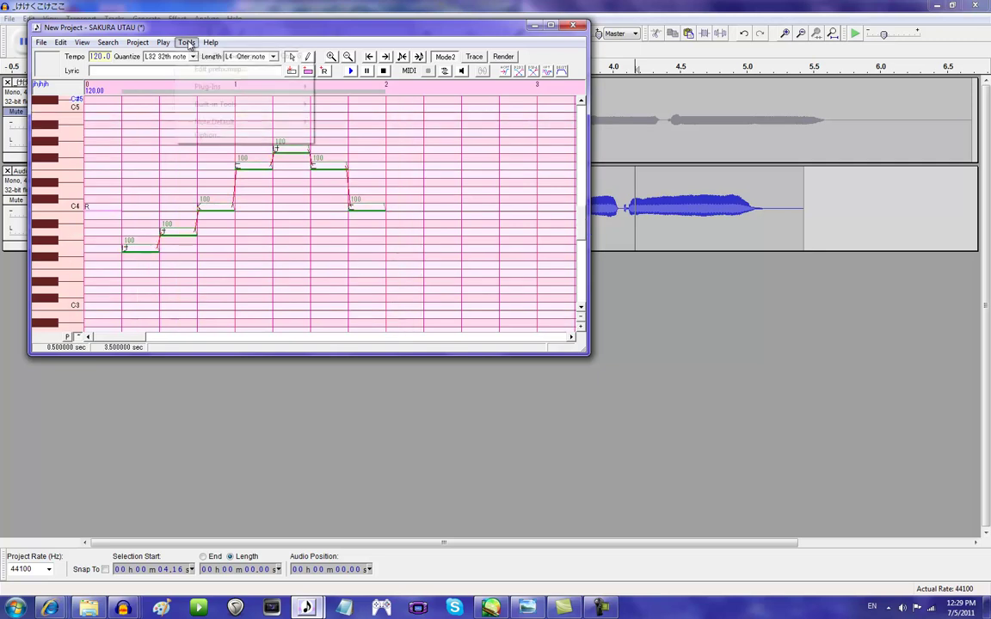
mouse_move(206, 87)
left_click(355, 113)
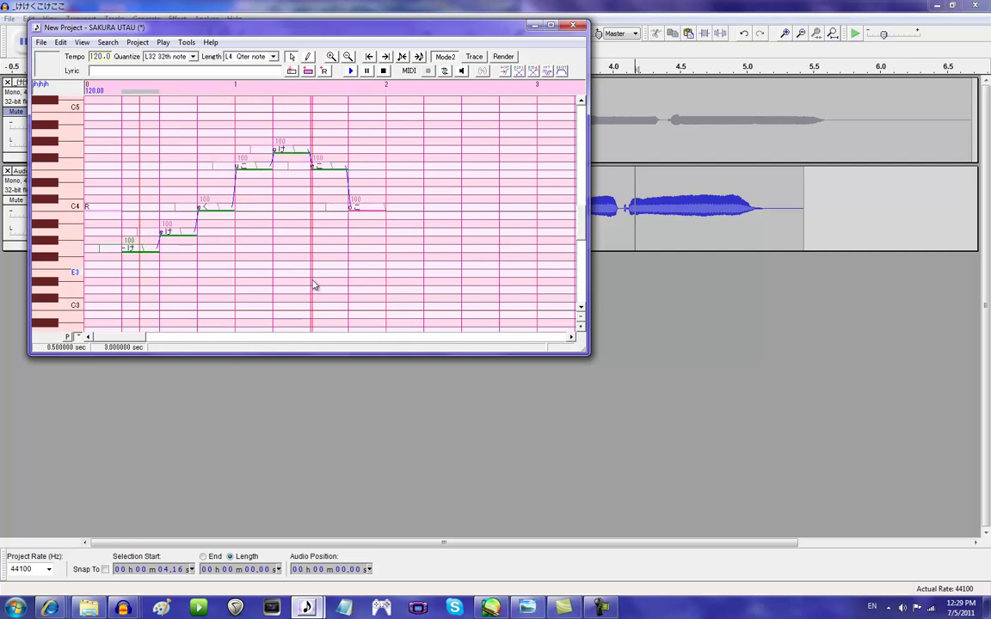
In Region Property, clear the selected notes' Preutterance and Overlap values and apply
left_click(60, 42)
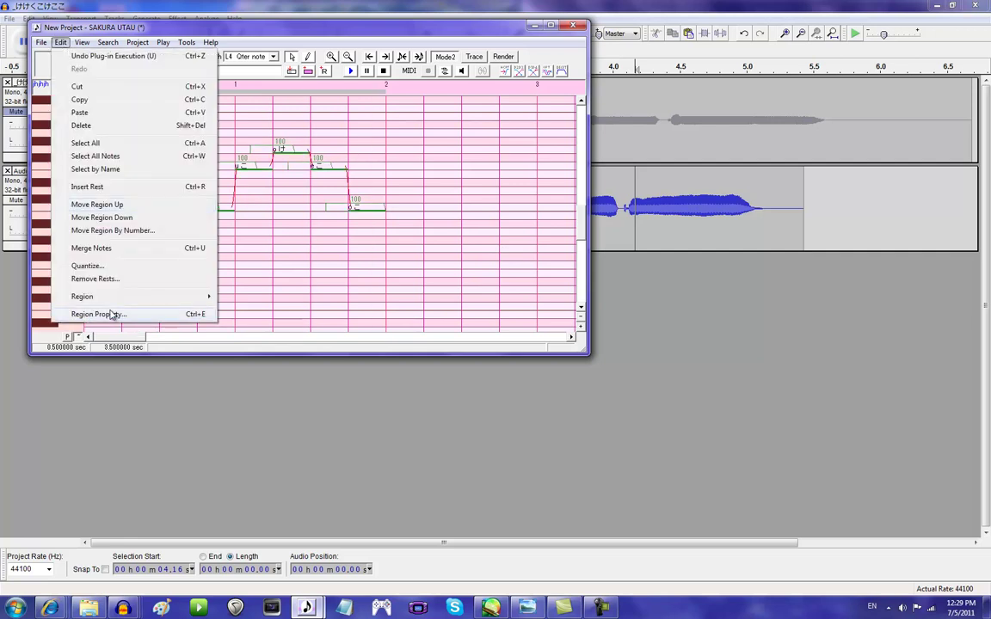
left_click(343, 242)
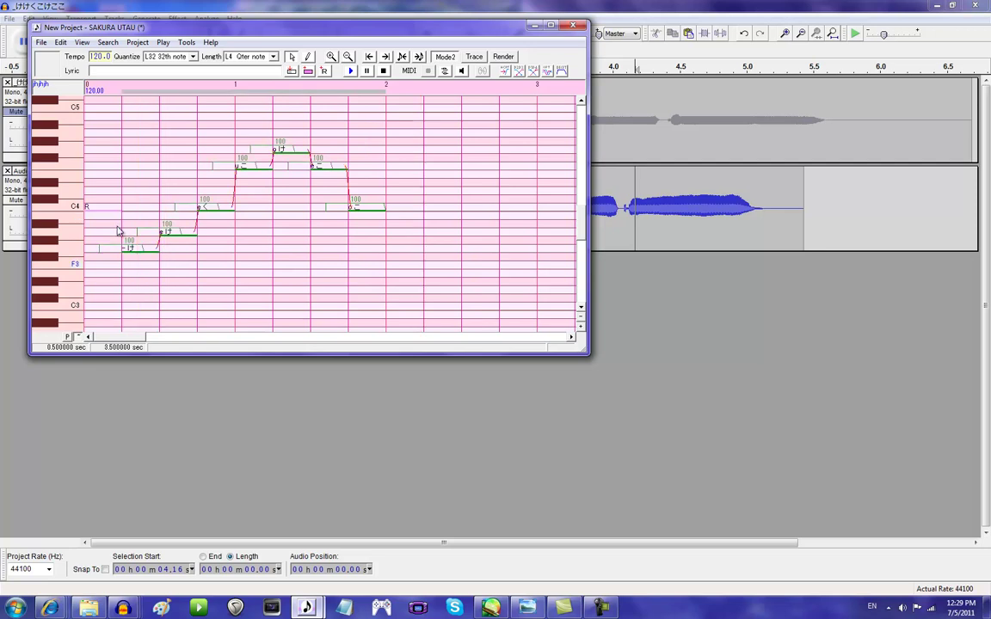
left_click(60, 42)
left_click(95, 308)
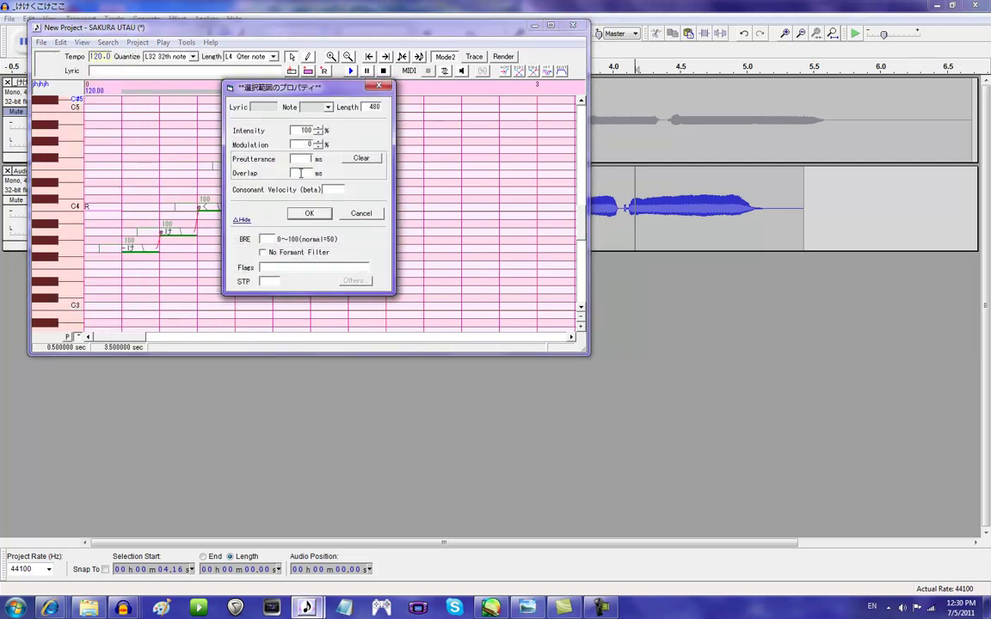
left_click(354, 162)
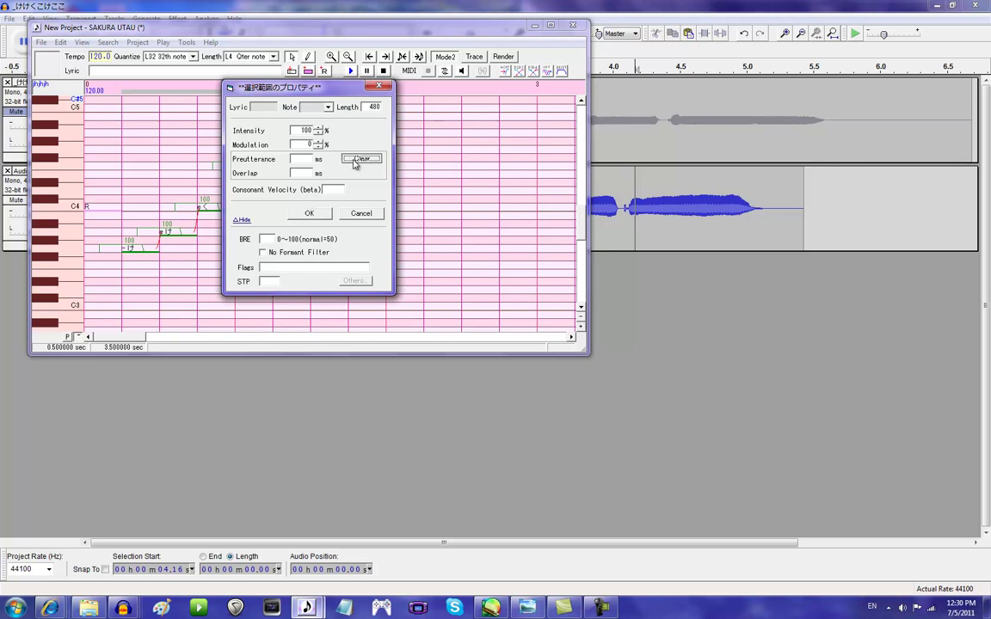
left_click(271, 281)
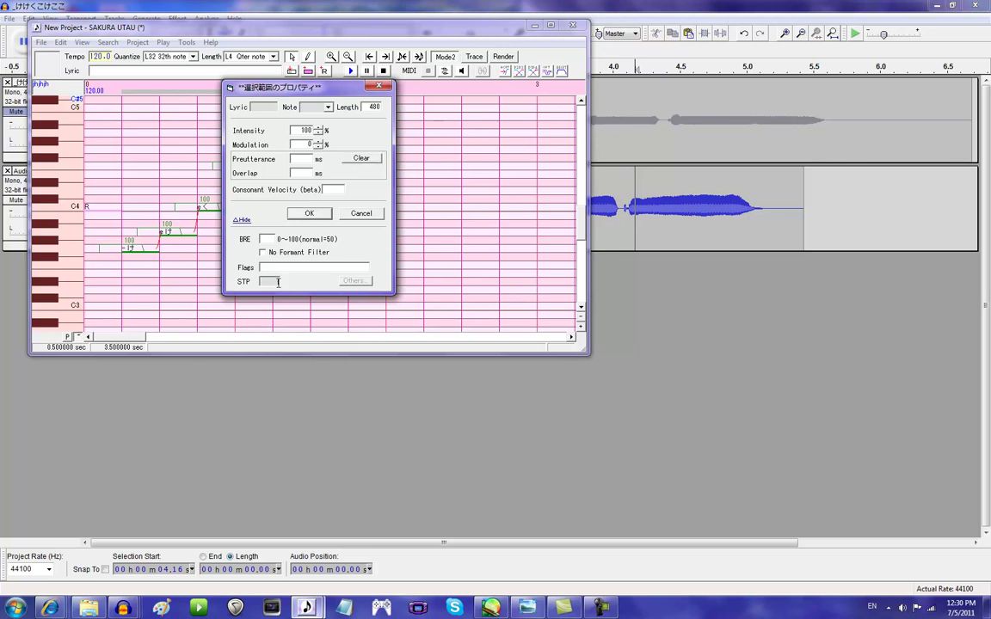
left_click(308, 216)
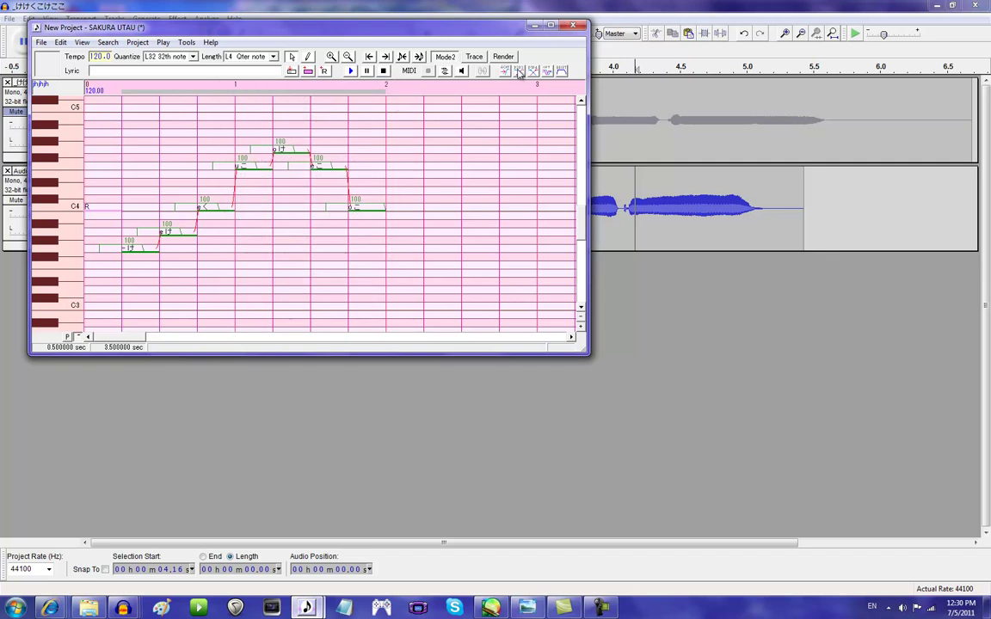
Apply p2/p3 crossfade envelopes, render and play the phrase, then select the final o こ and e こ notes
left_click(521, 74)
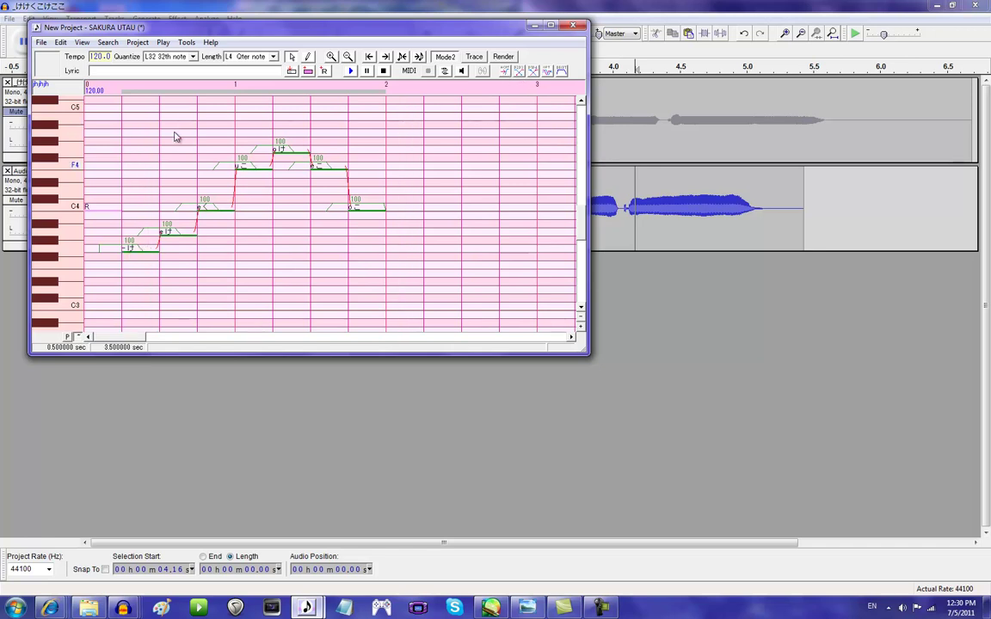
left_click(351, 72)
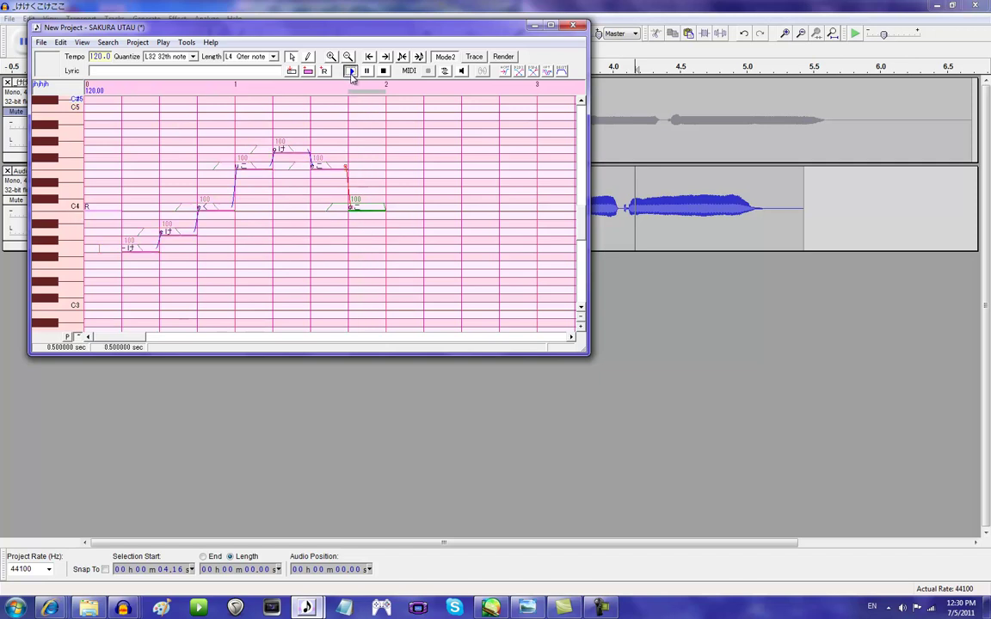
left_click(351, 72)
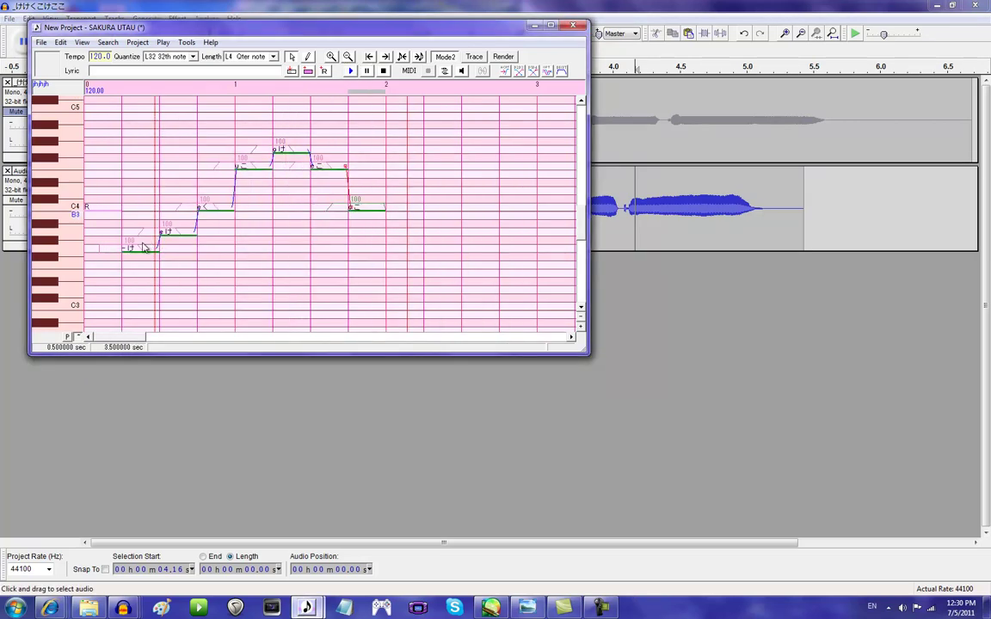
left_click(348, 74)
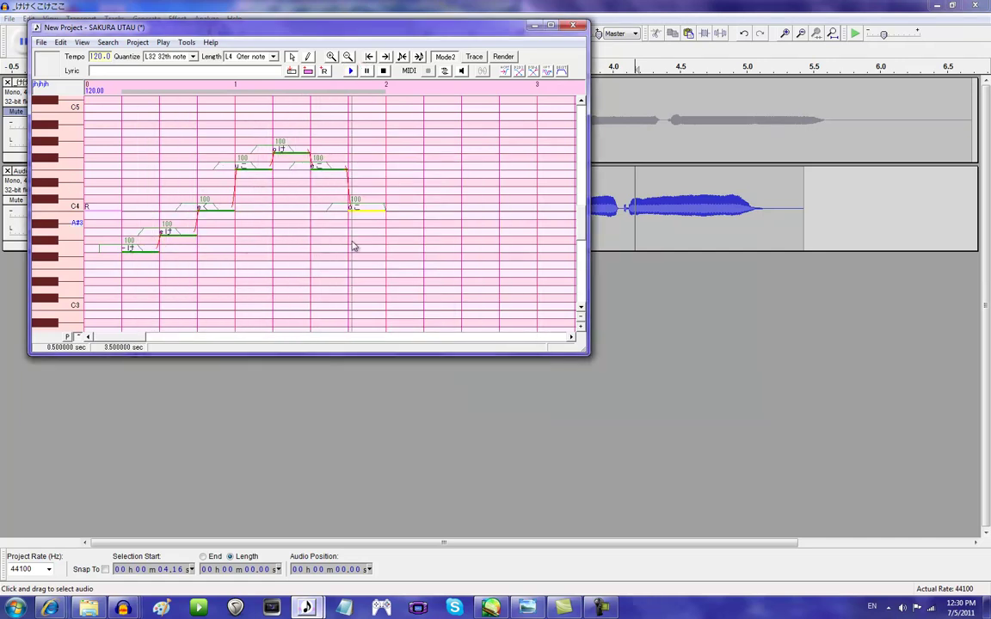
left_click(361, 207)
left_click(327, 168)
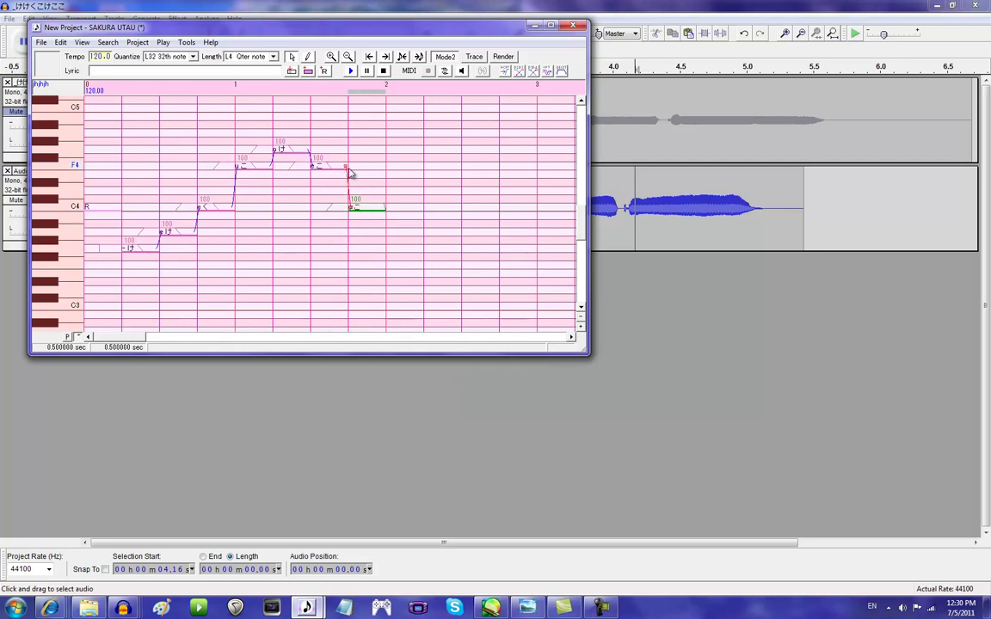
Shorten the e こ note so the final o こ starts earlier, and replay
right_click(332, 170)
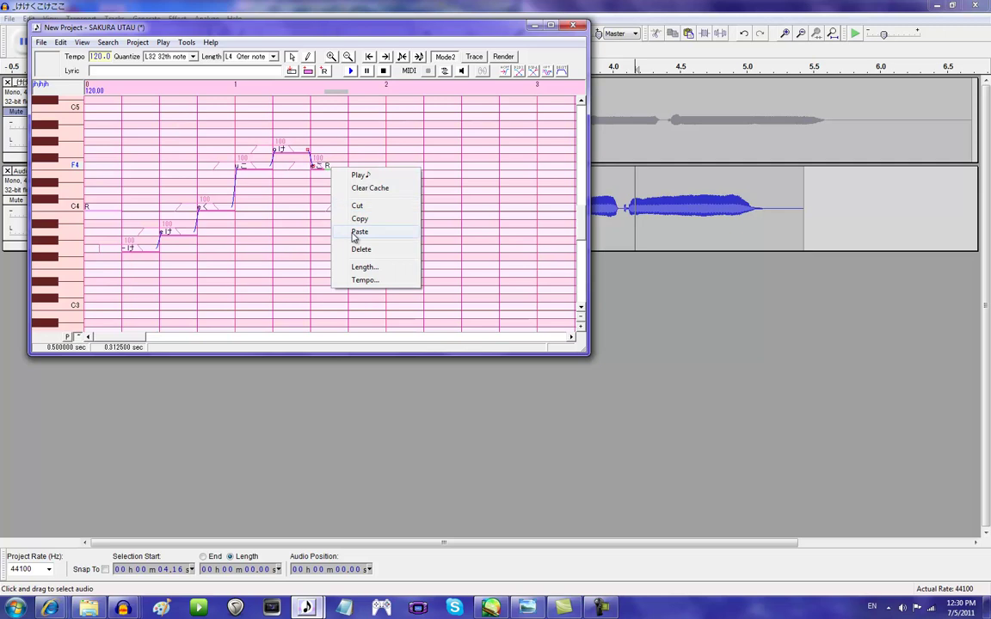
left_click(380, 232)
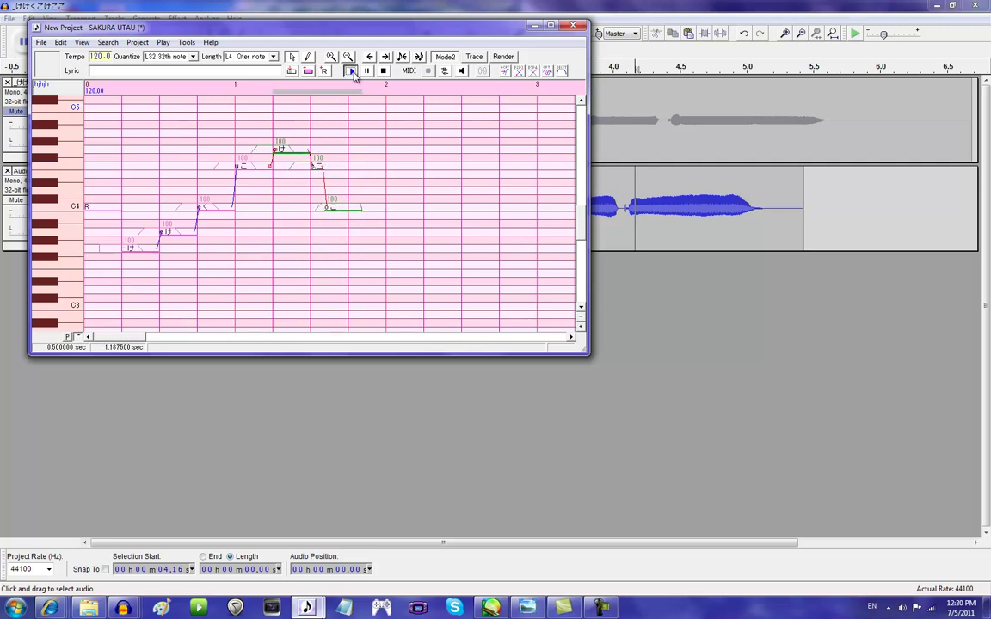
left_click(324, 70)
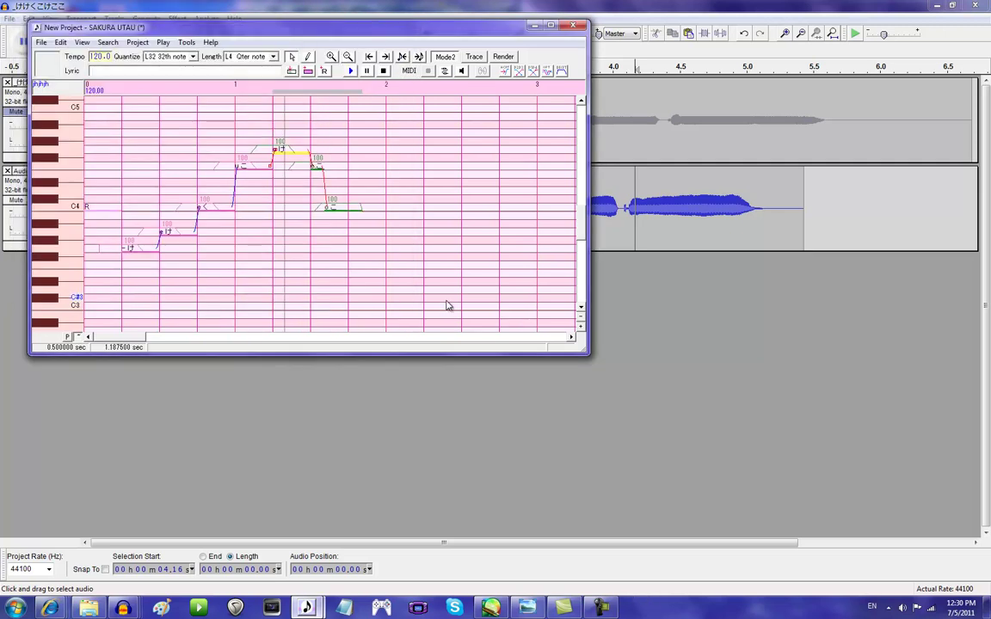
Clear the STP value on the top o け note's properties and re-render the phrase
left_click(342, 207)
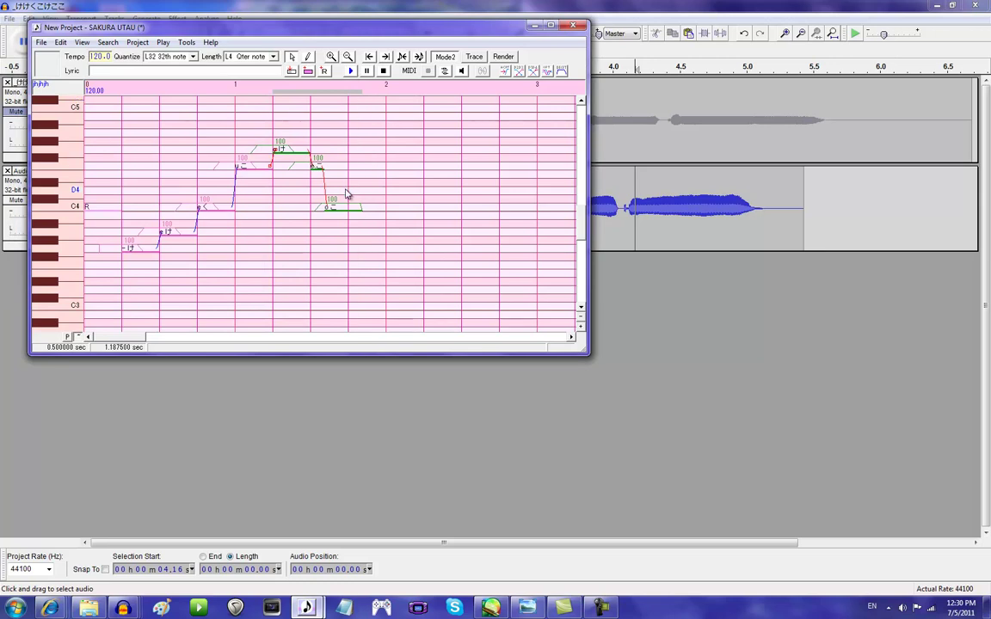
right_click(277, 144)
left_click(305, 271)
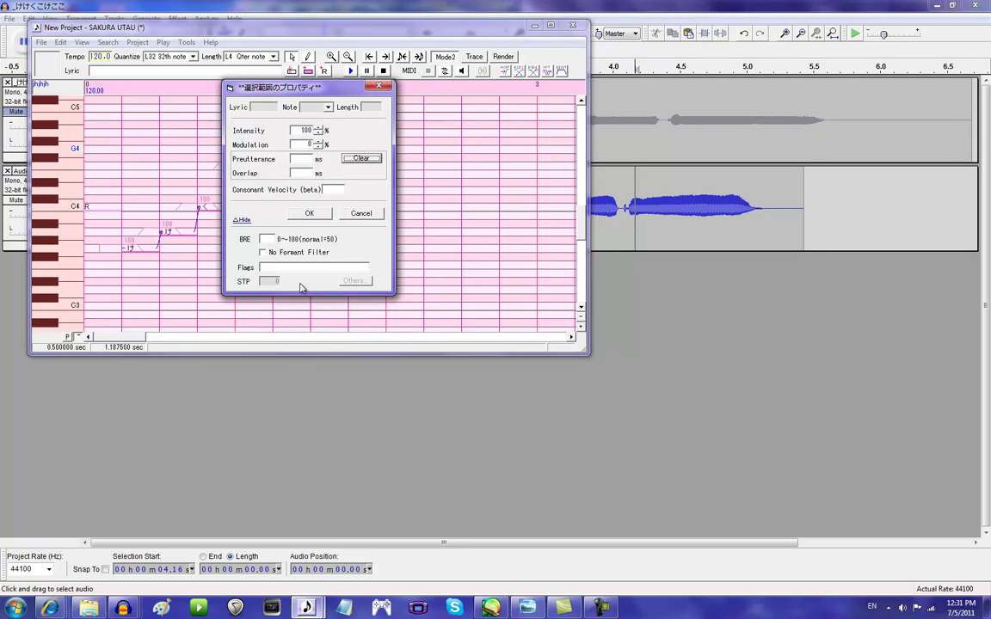
left_click(275, 281)
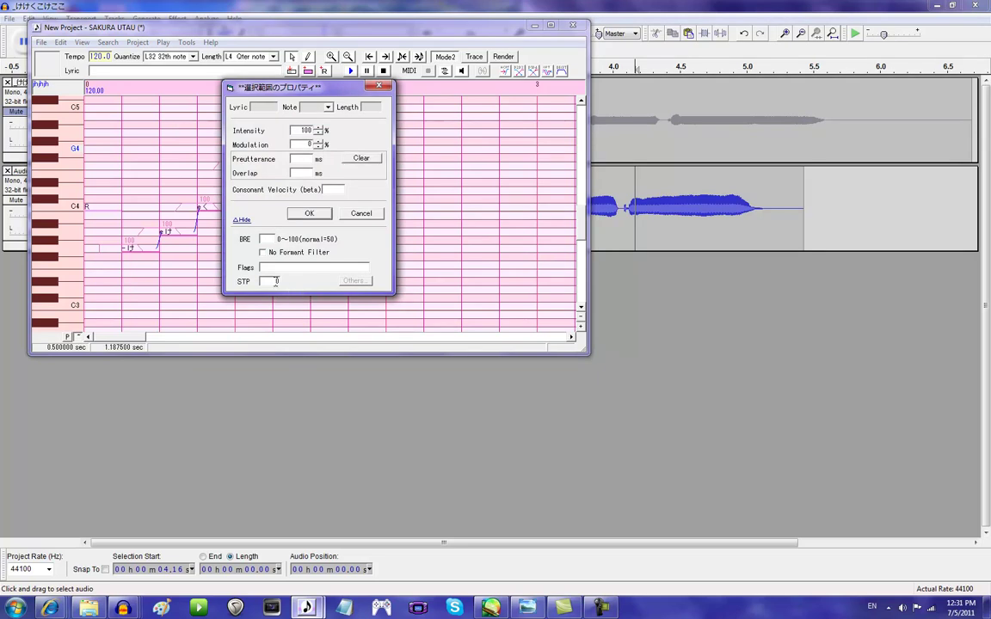
key("BackSpace")
left_click(308, 213)
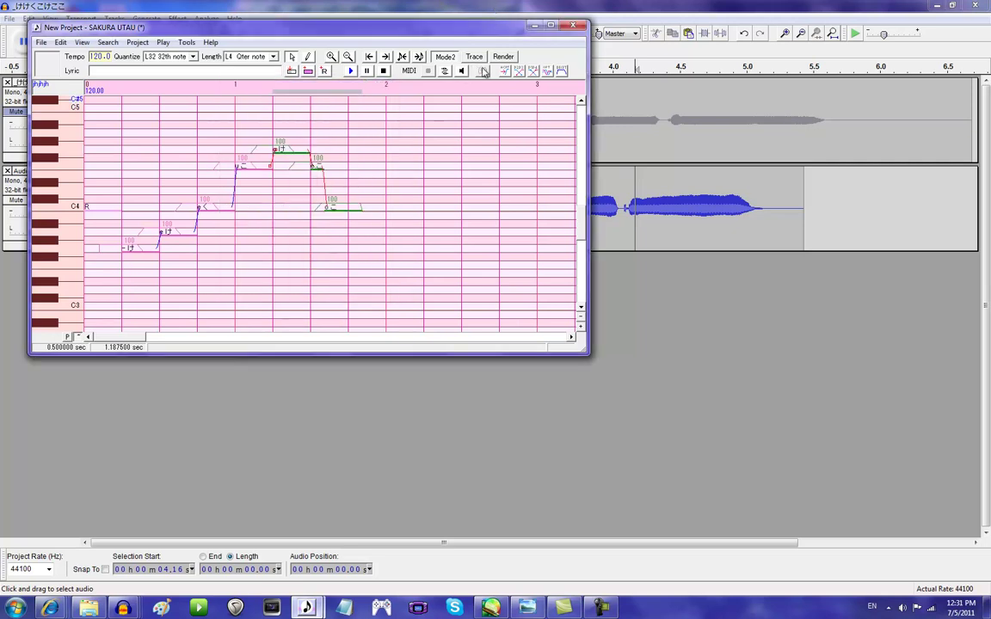
left_click(351, 70)
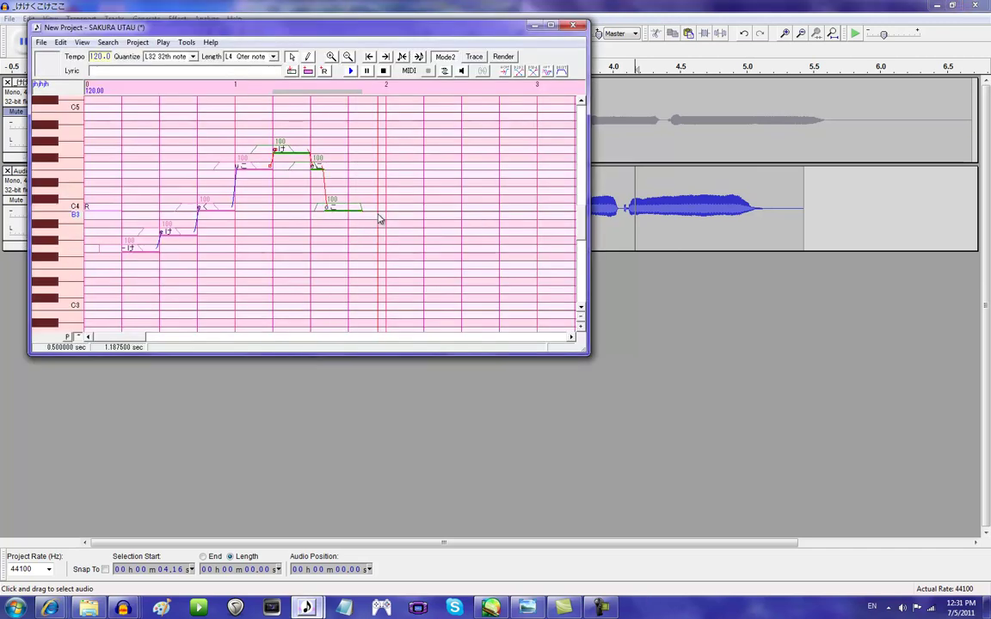
left_click(353, 71)
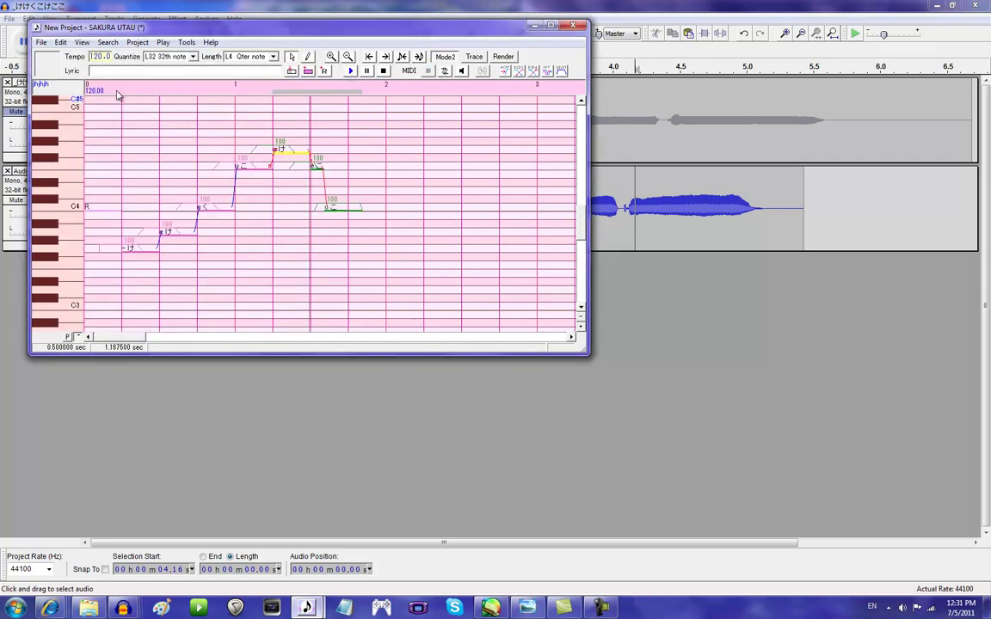
Switch the project's voicebank to Kenage Kaisho Dulcet VCV+CV
double_click(49, 86)
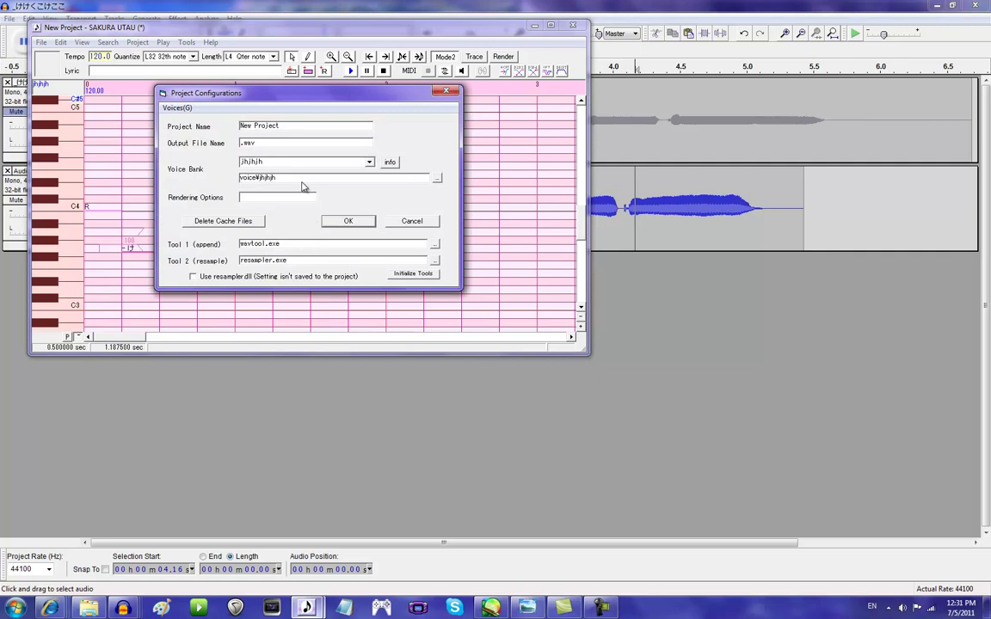
left_click(273, 164)
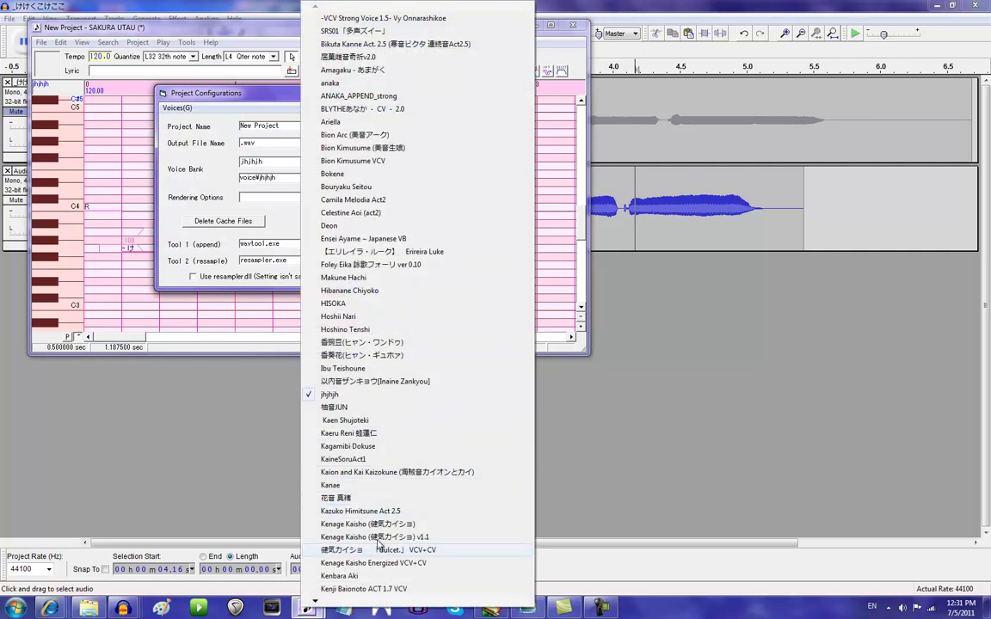
left_click(378, 549)
left_click(345, 221)
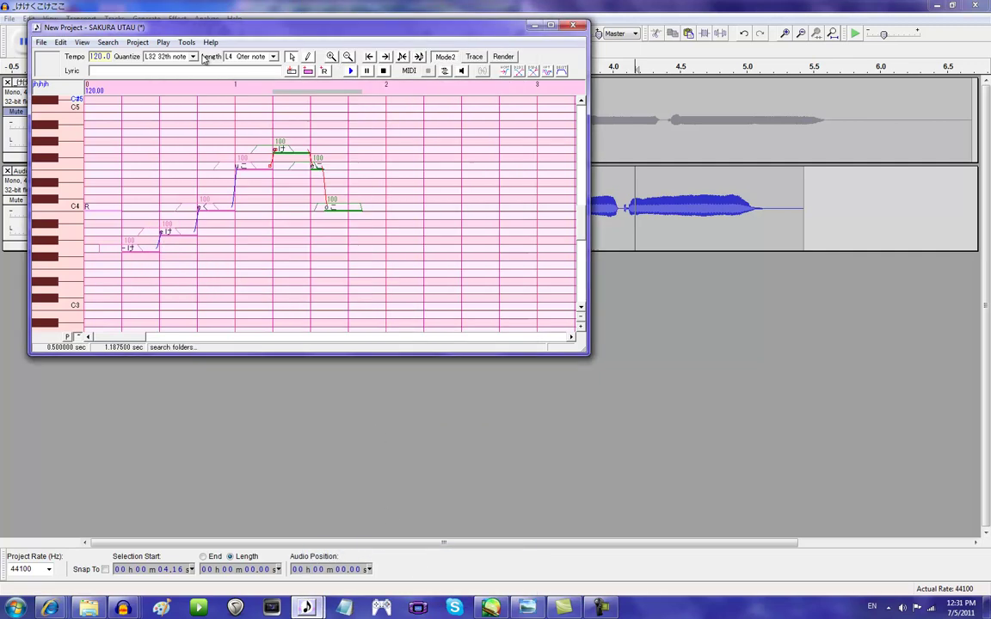
Open the voicebank's oto.ini entries and inspect the a あ entry's sample waveform
left_click(186, 42)
left_click(186, 42)
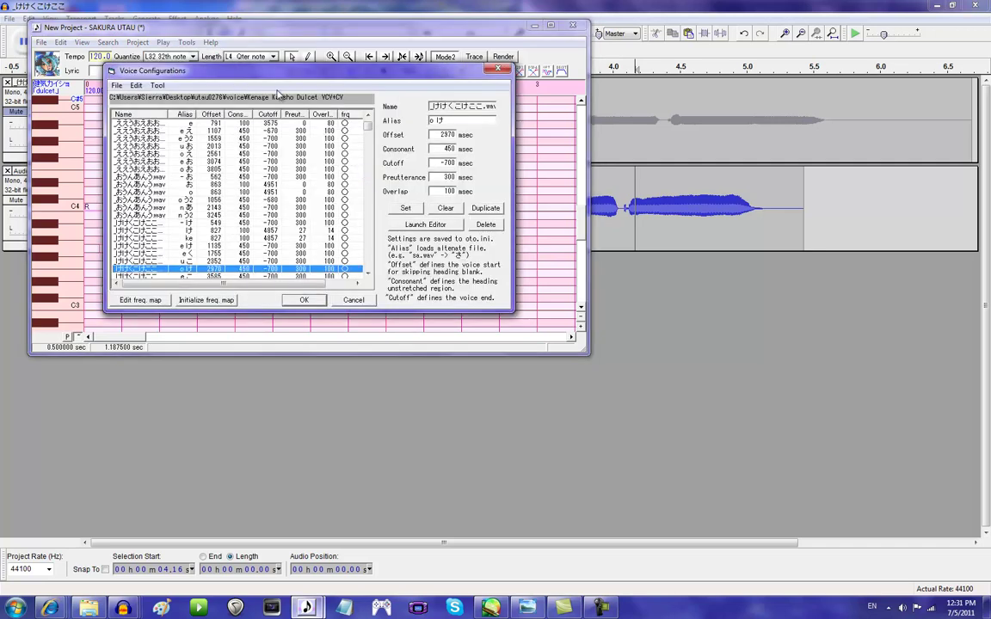
scroll(368, 123, "up", 10)
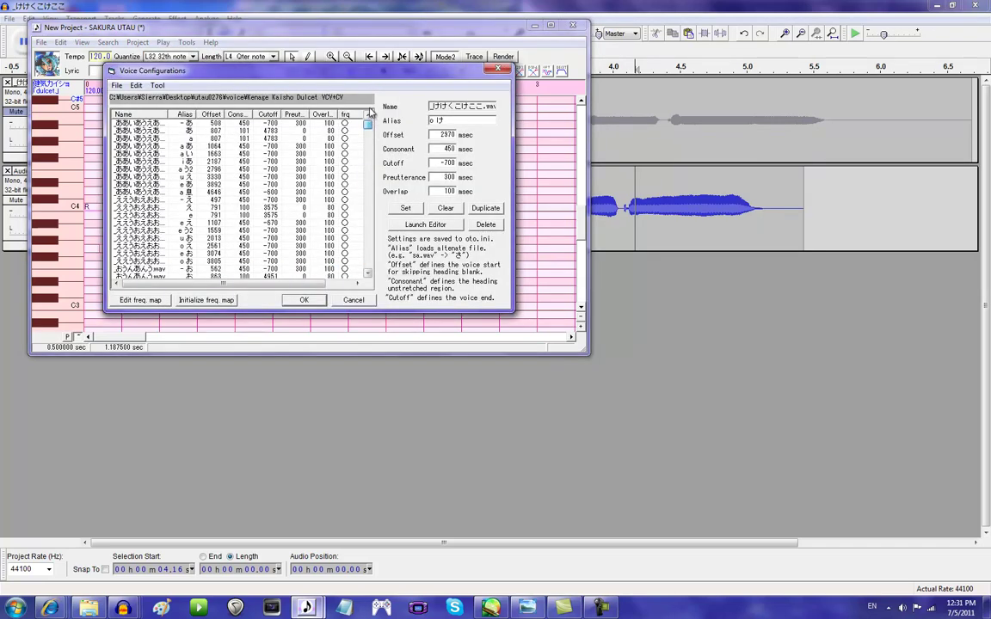
left_click(159, 125)
left_click(220, 147)
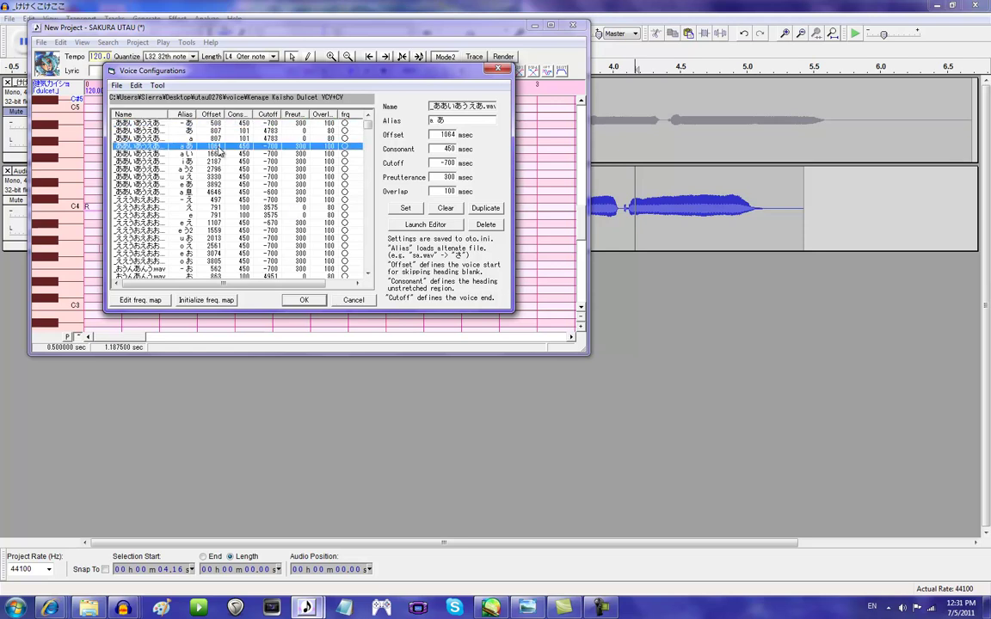
left_click(425, 224)
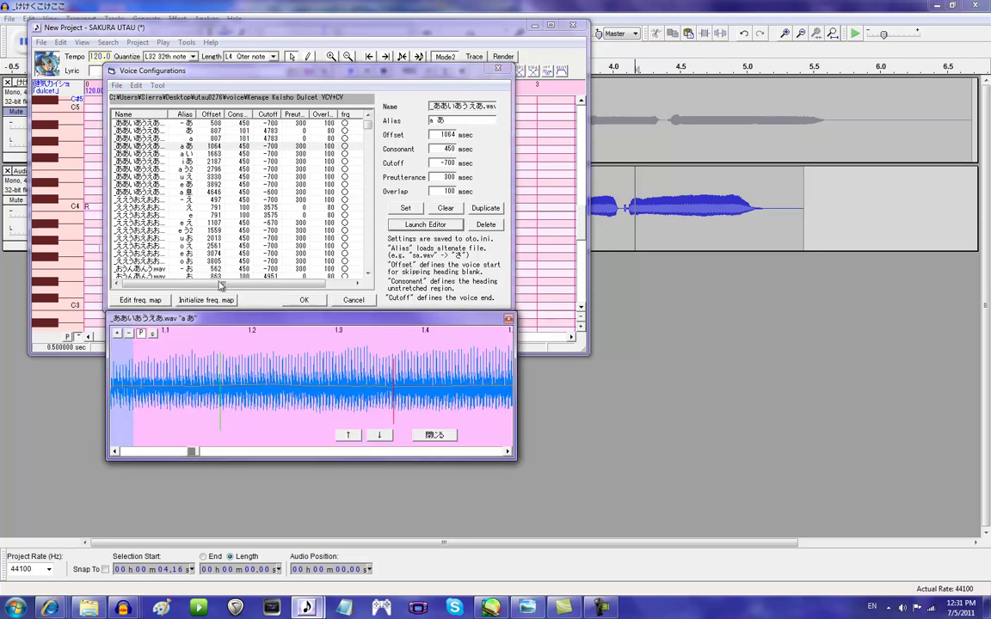
left_click_drag(199, 452, 206, 453)
left_click(435, 435)
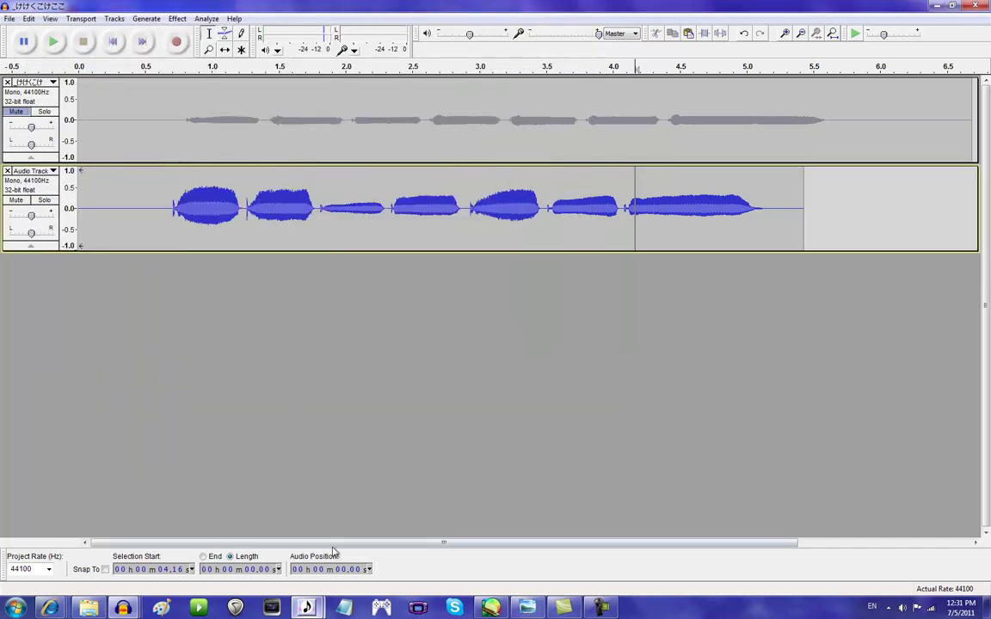
key("alt+Tab")
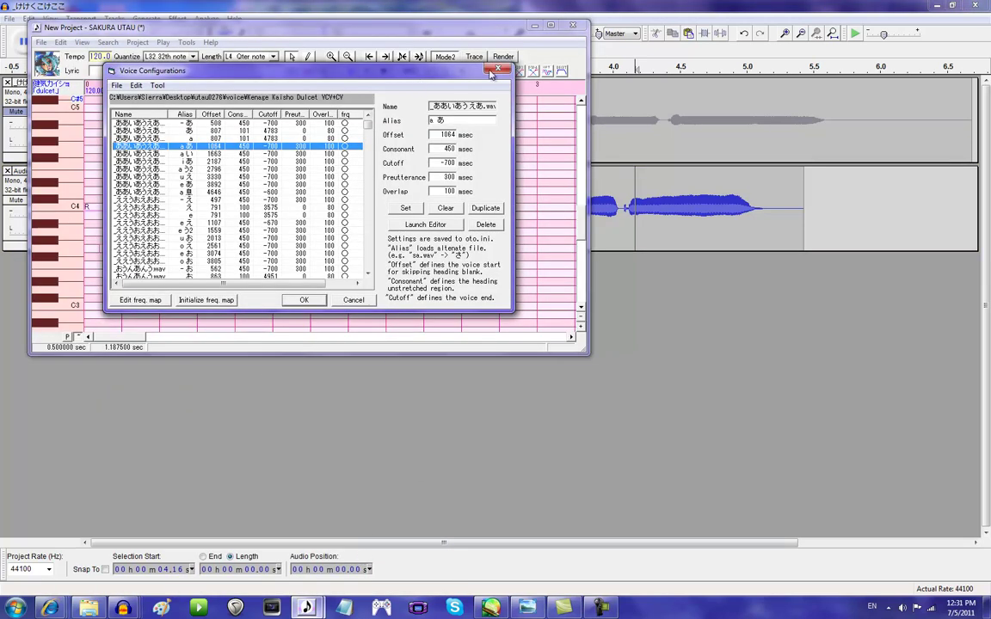
Maximize the UTAU window and reopen the Voice Bank Settings entry list
left_click(498, 68)
left_click(551, 25)
left_click(155, 18)
left_click(196, 32)
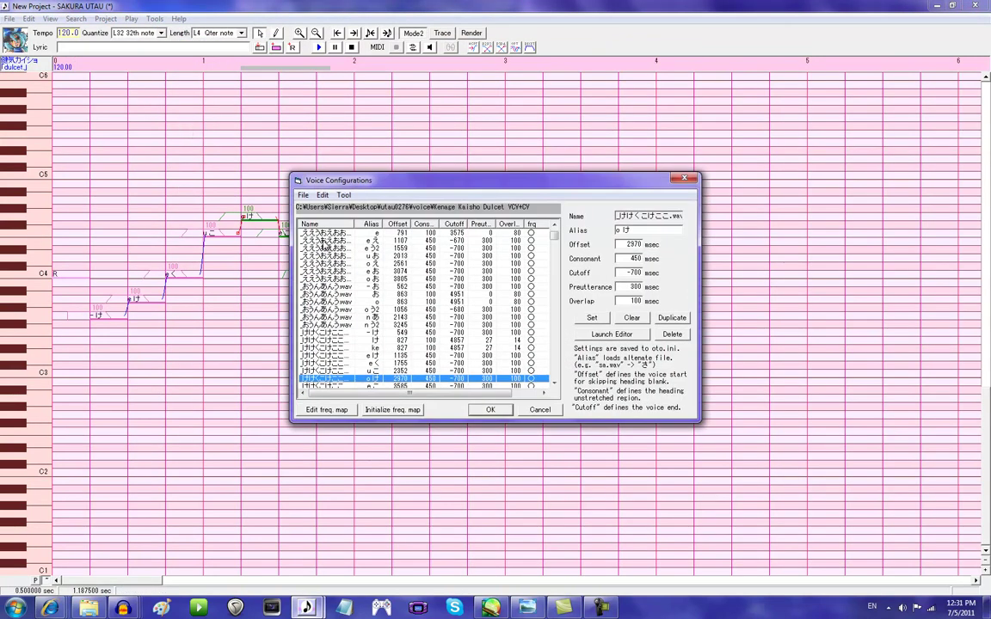
Select the o う2 entry and open its sample in the editor
scroll(354, 381, "down", 2)
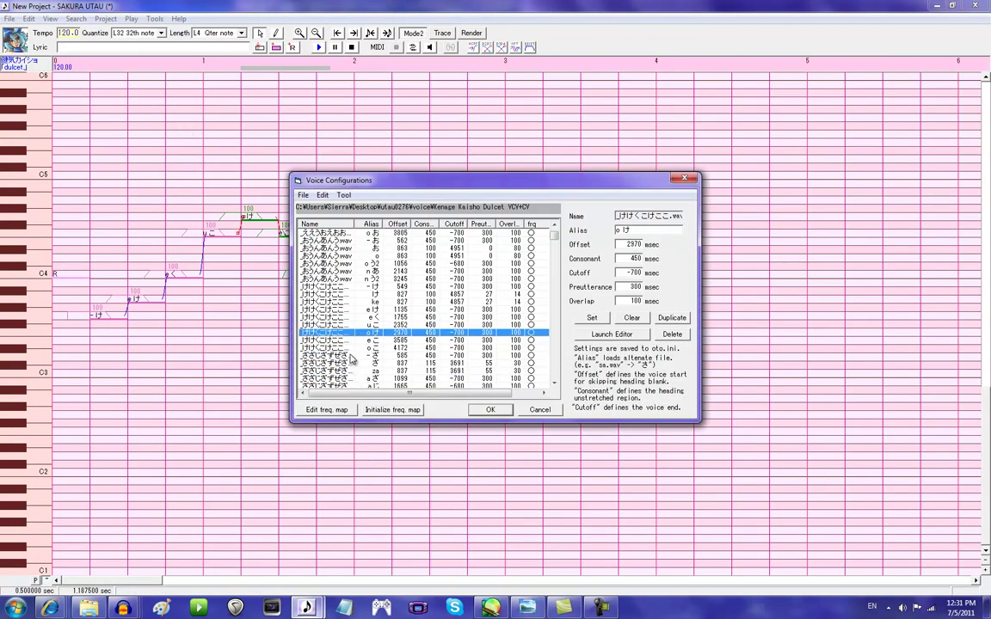
scroll(351, 360, "down", 1)
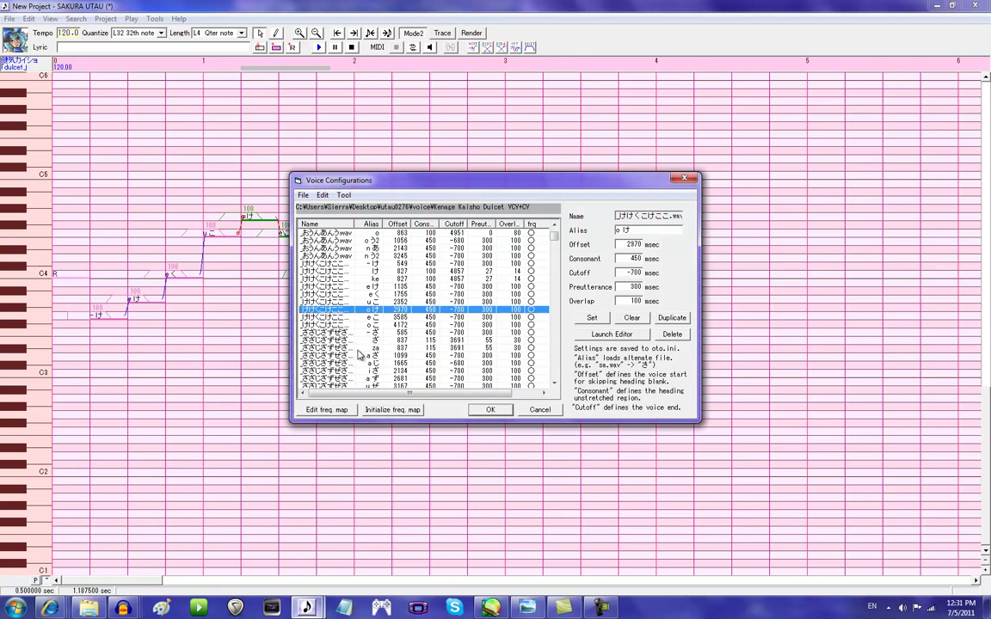
scroll(351, 329, "up", 3)
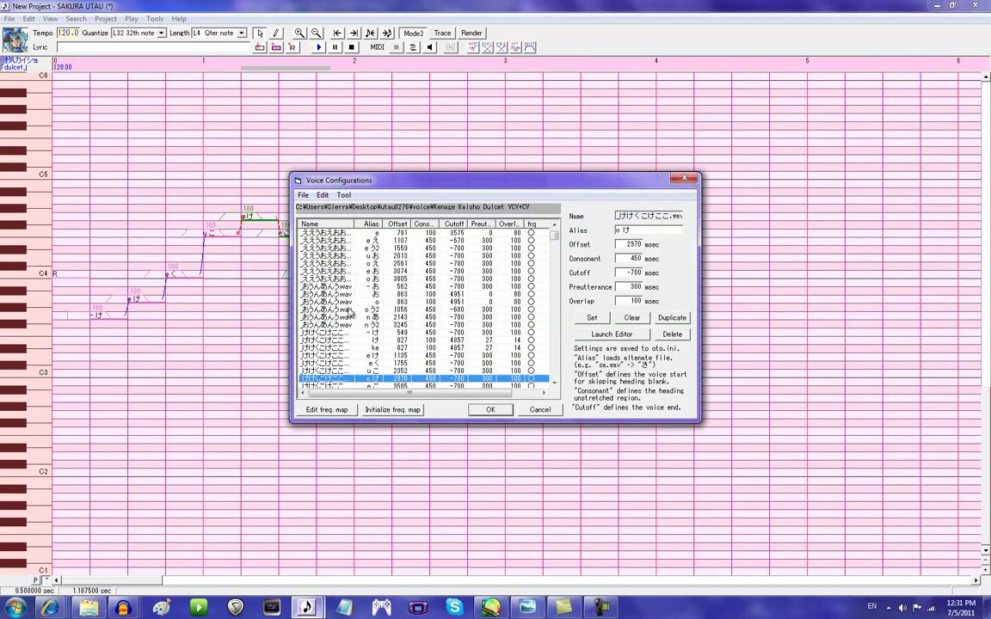
left_click(351, 309)
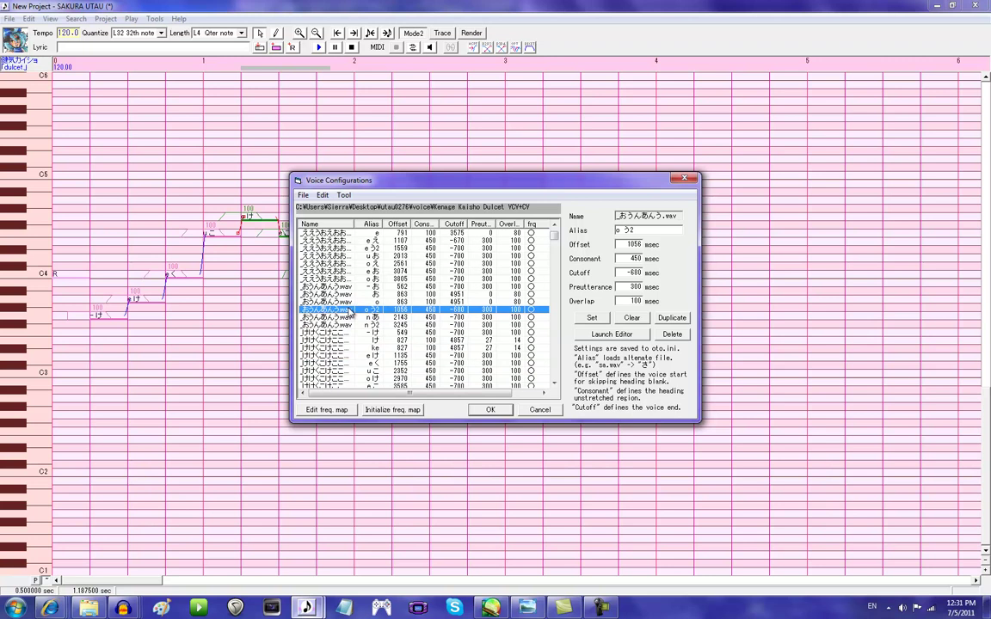
scroll(351, 311, "up", 3)
left_click(614, 335)
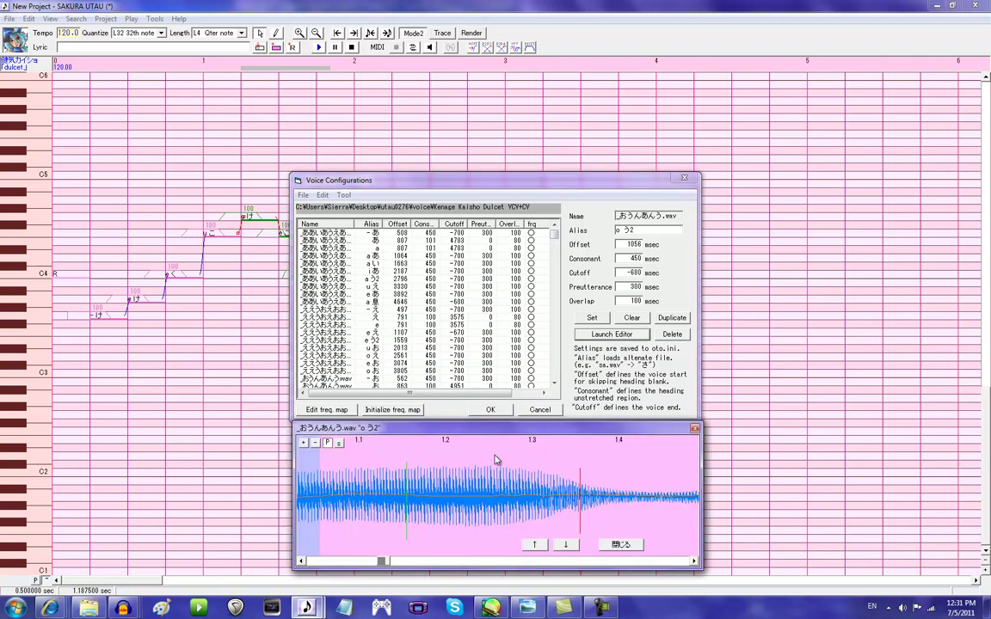
left_click_drag(384, 562, 392, 562)
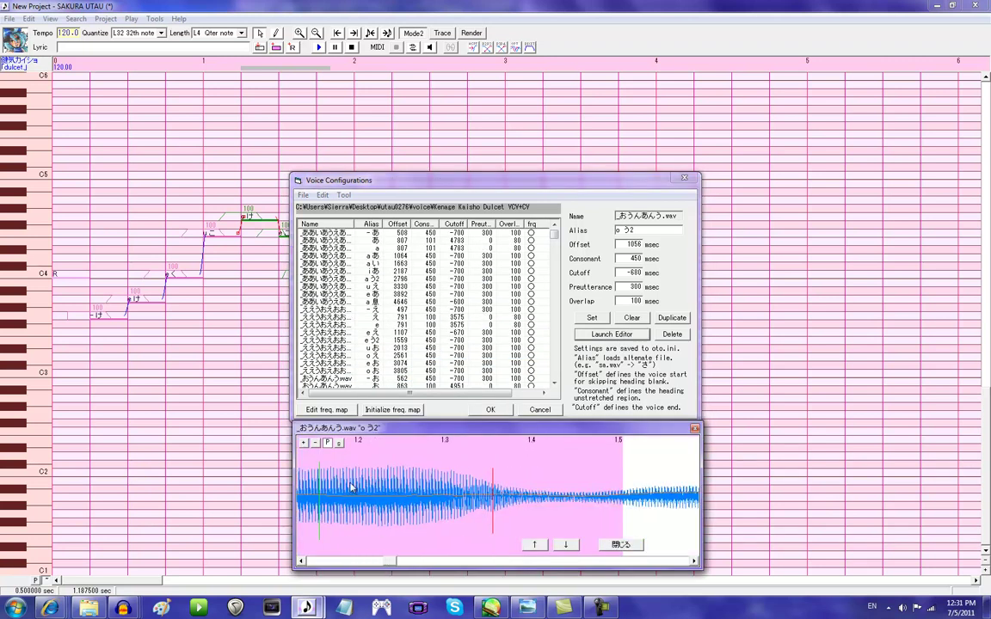
Using the spectrogram view, move the o う2 offset marker from 1056 to 1051 ms
left_click(339, 443)
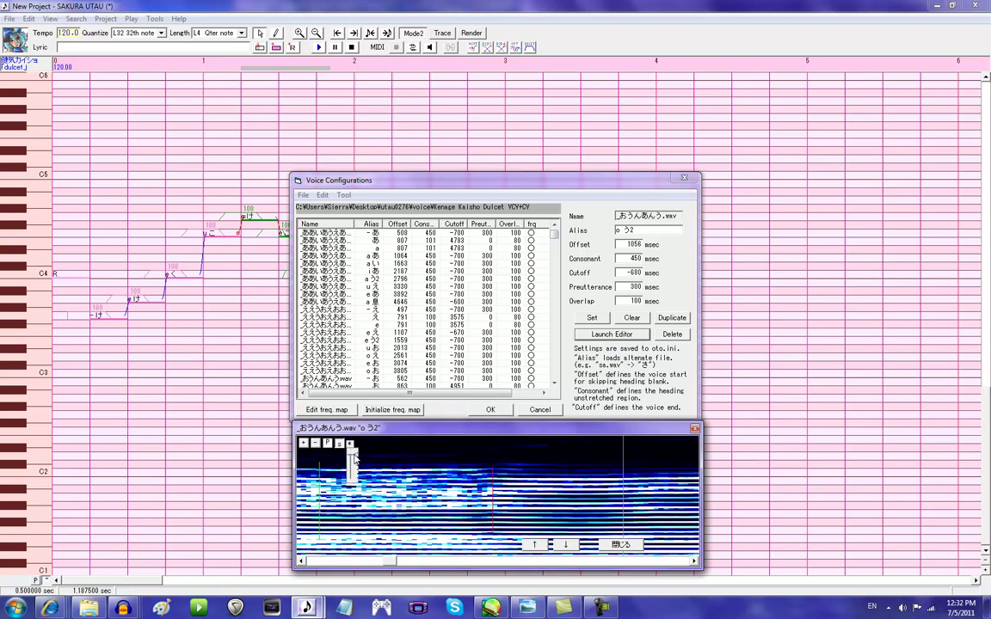
left_click(352, 474)
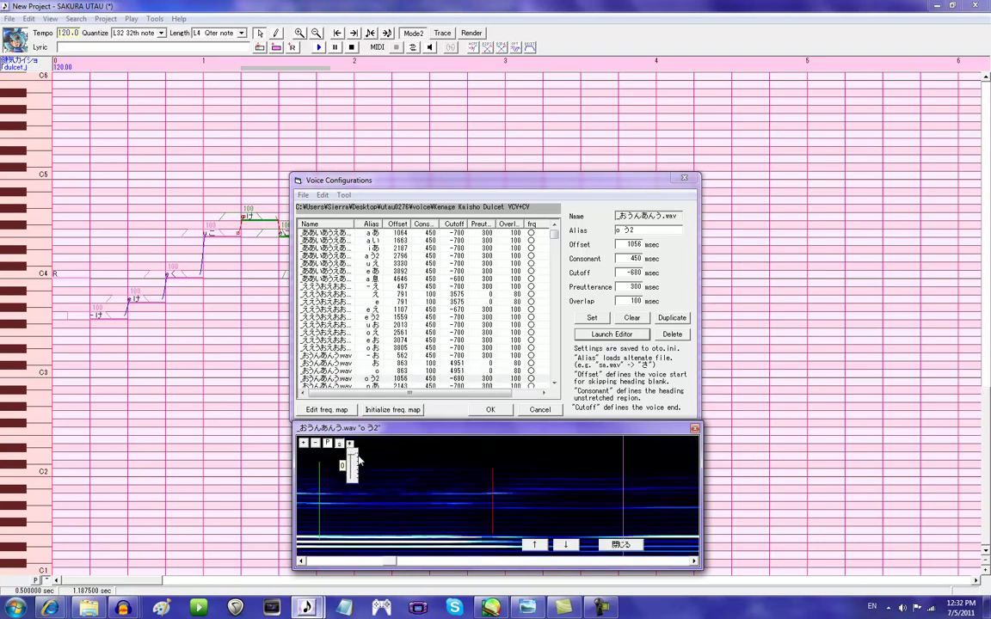
scroll(360, 461, "up", 3)
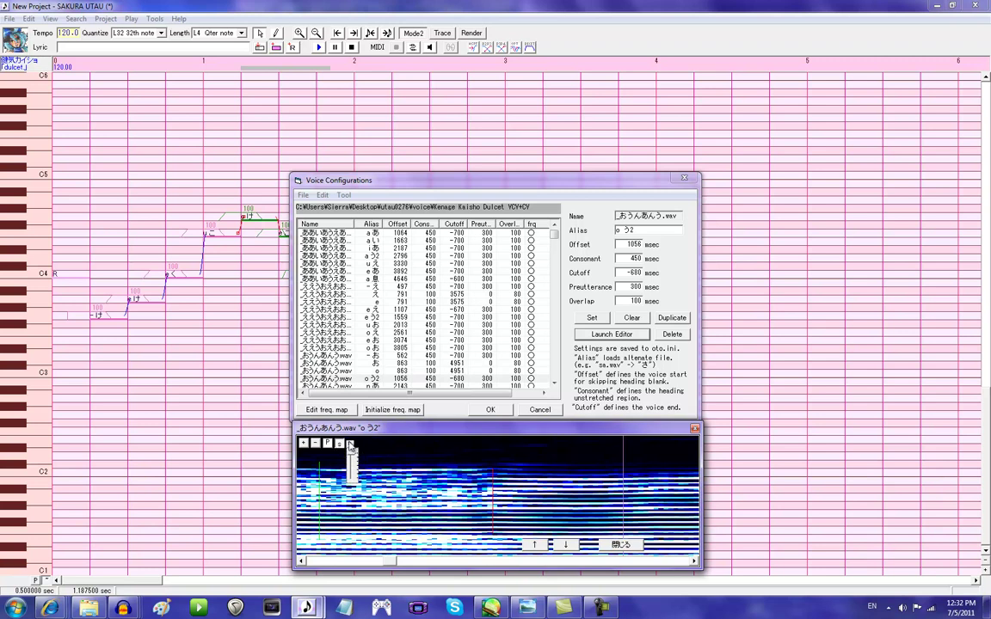
left_click(344, 444)
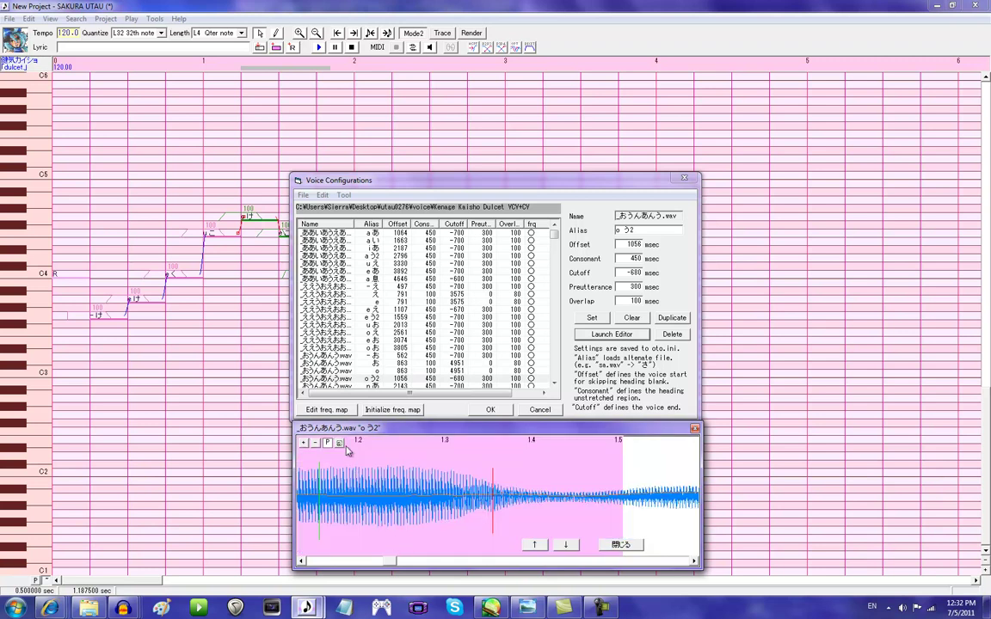
left_click(344, 445)
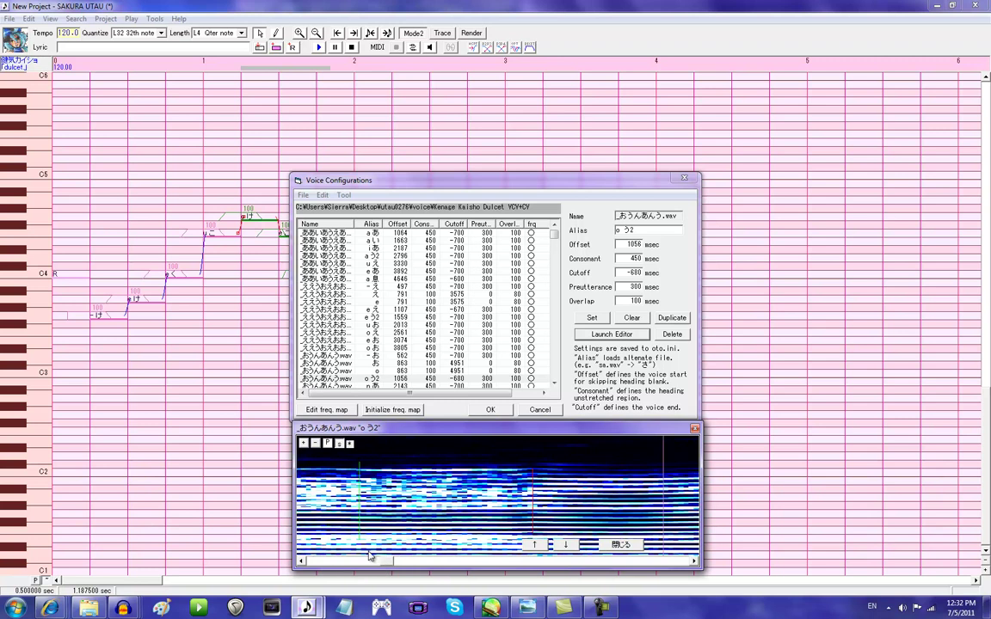
left_click_drag(385, 562, 312, 535)
mouse_move(316, 537)
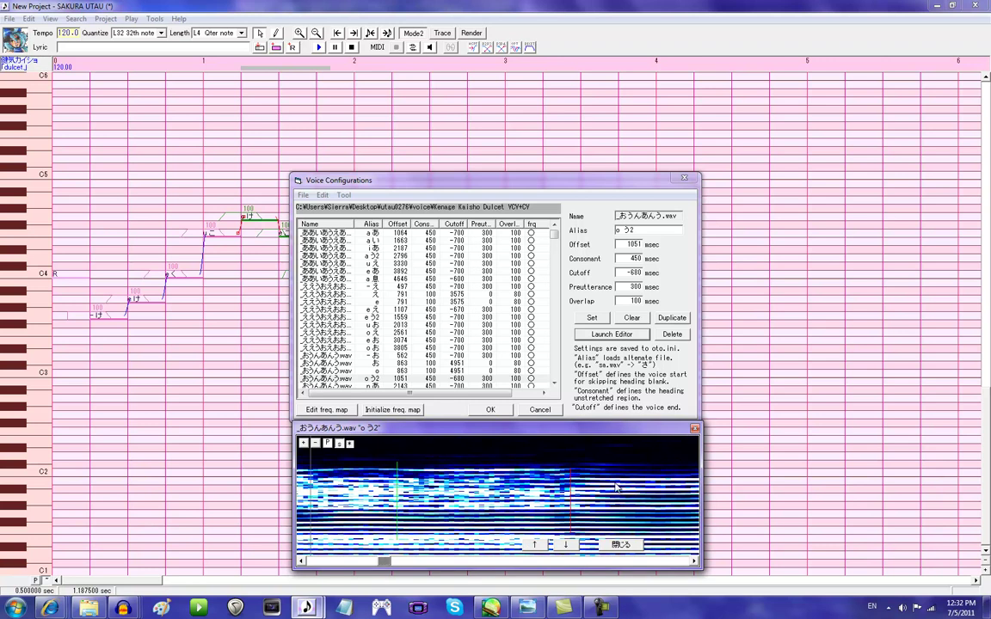
left_click(601, 549)
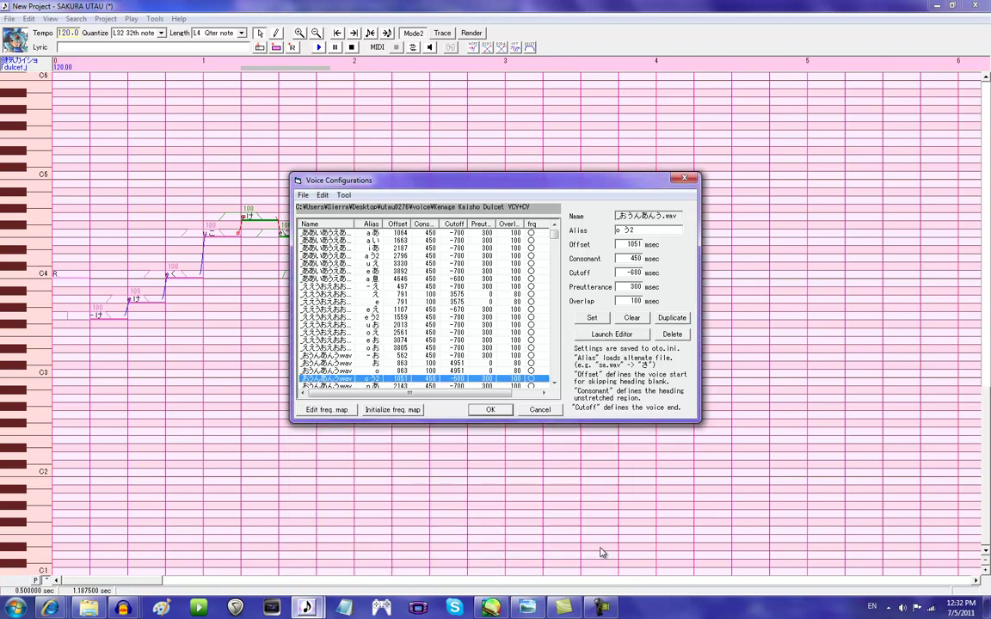
left_click(612, 334)
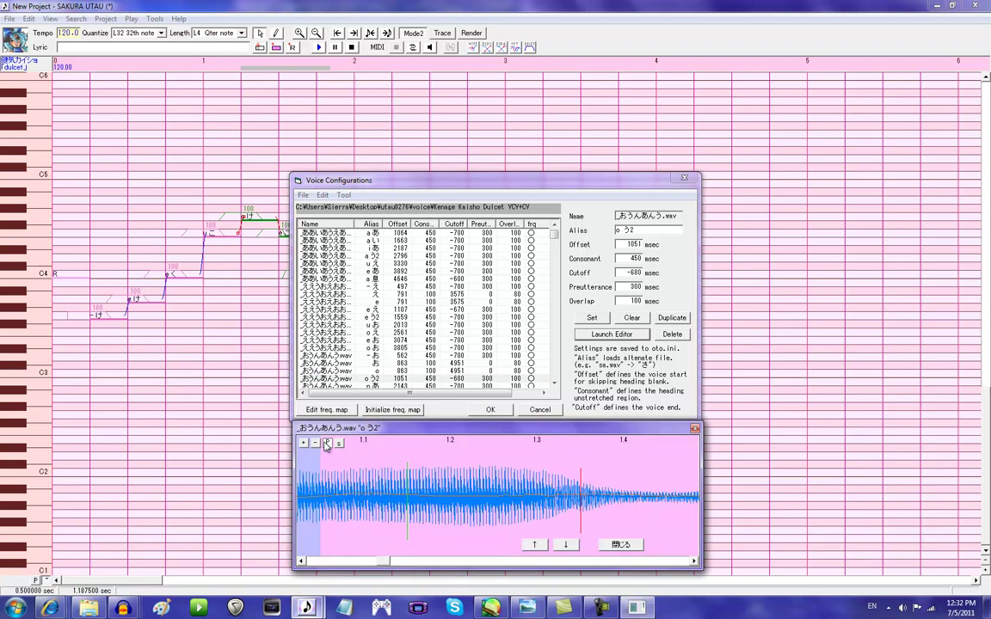
left_click_drag(384, 561, 413, 561)
left_click(605, 542)
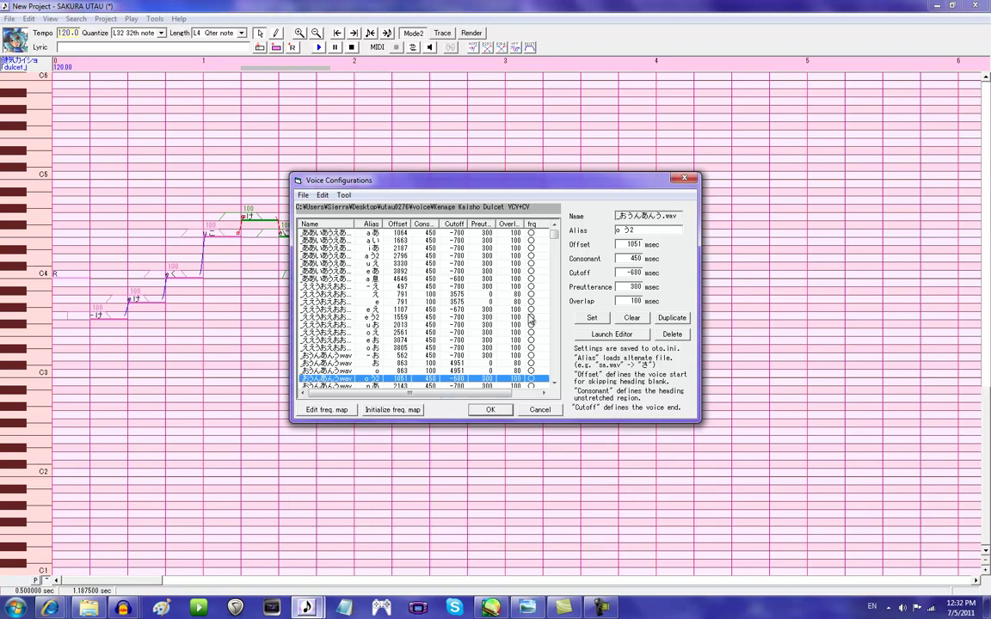
Inspect the a 息 entry's waveform and spectrogram
scroll(530, 318, "up", 1)
left_click(374, 303)
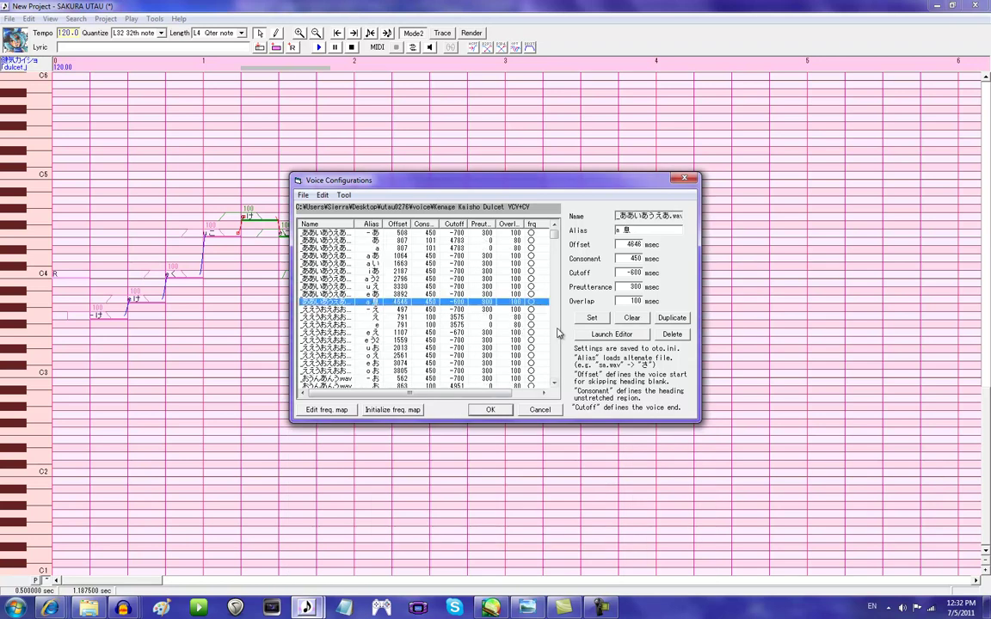
left_click(576, 334)
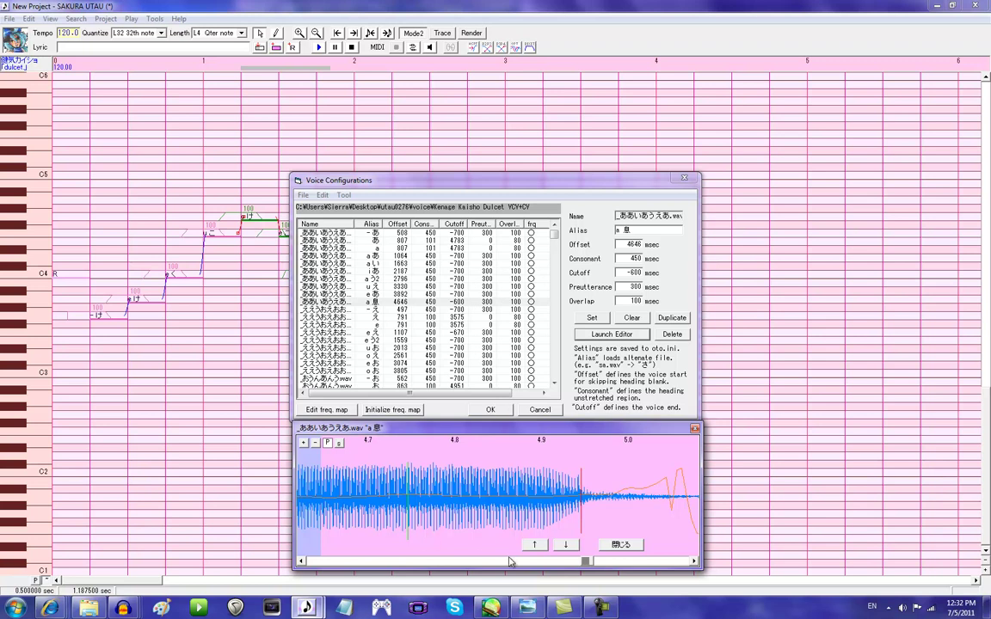
left_click(593, 561)
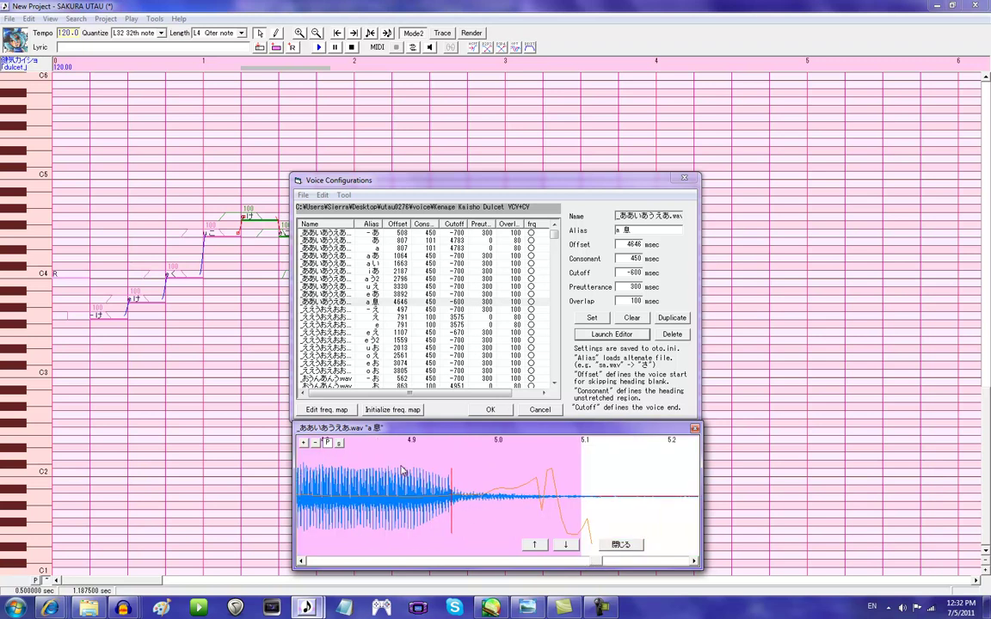
left_click(340, 443)
left_click(340, 444)
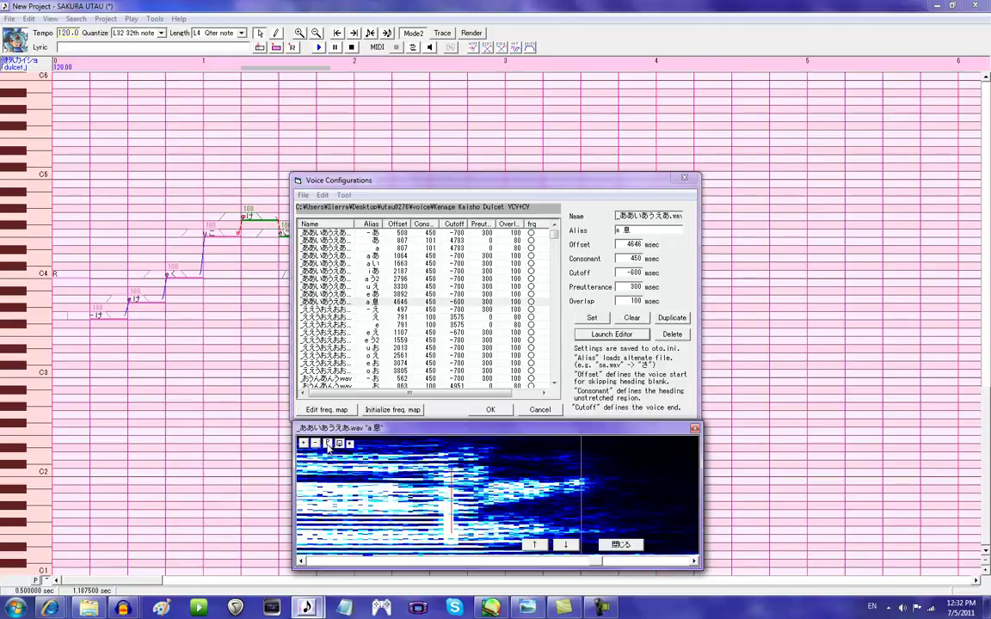
left_click(623, 545)
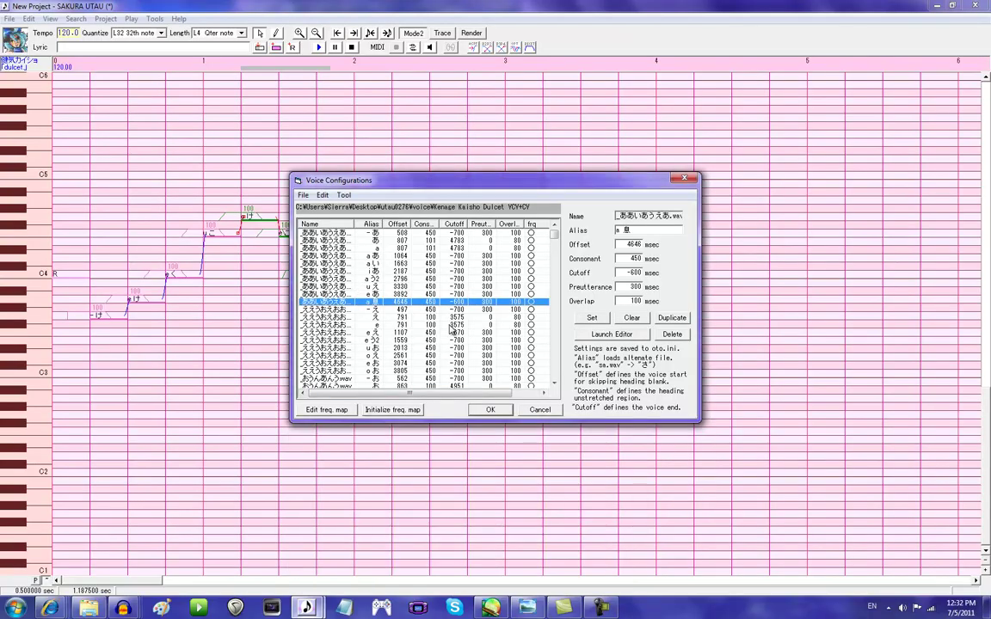
Inspect the first - あ entry's sample in the editor
scroll(406, 297, "down", 5)
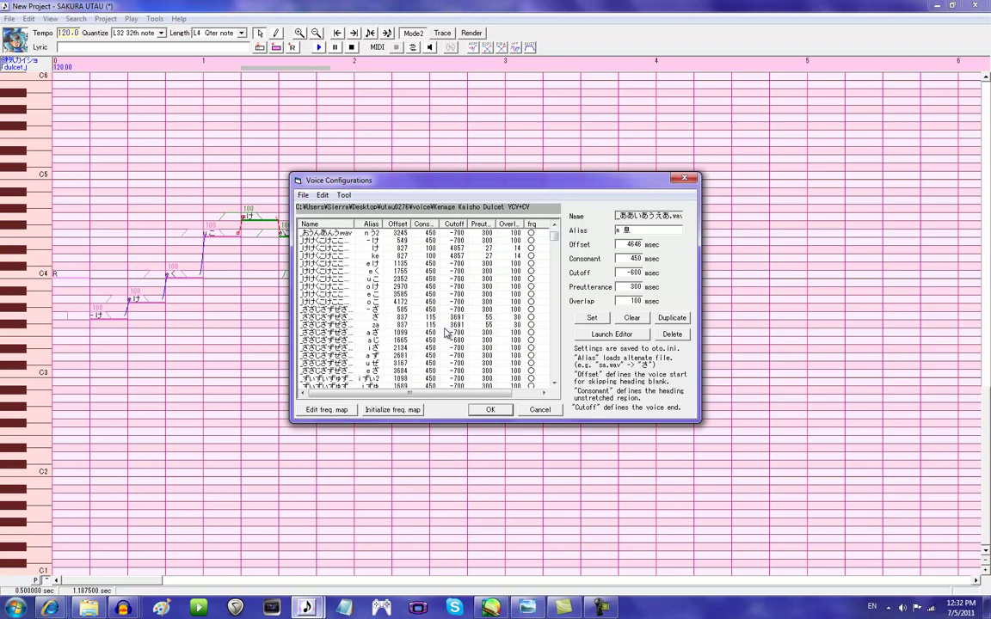
scroll(438, 327, "up", 5)
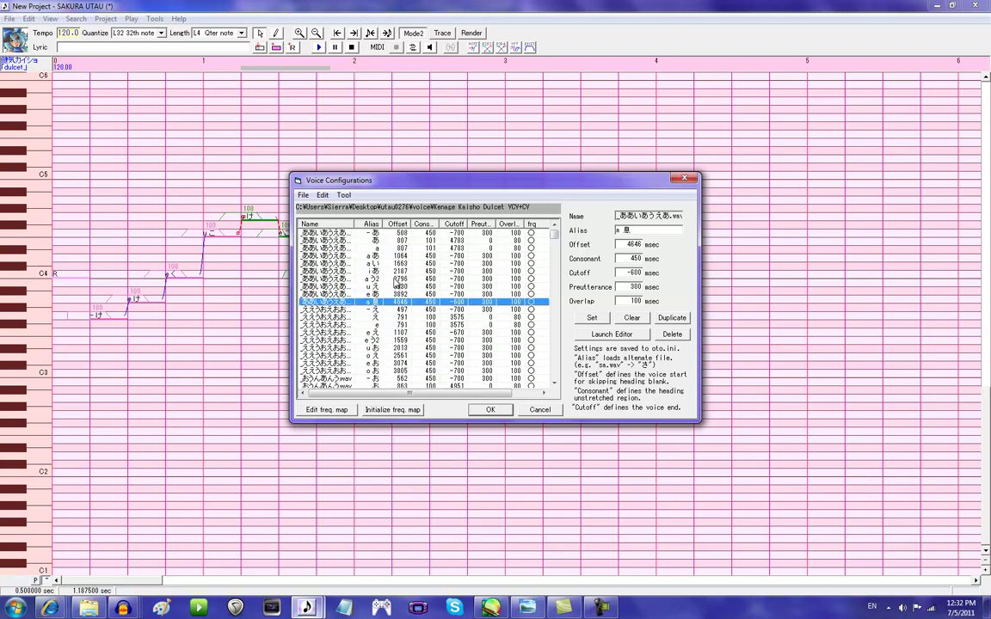
left_click(386, 249)
left_click(404, 233)
left_click(626, 333)
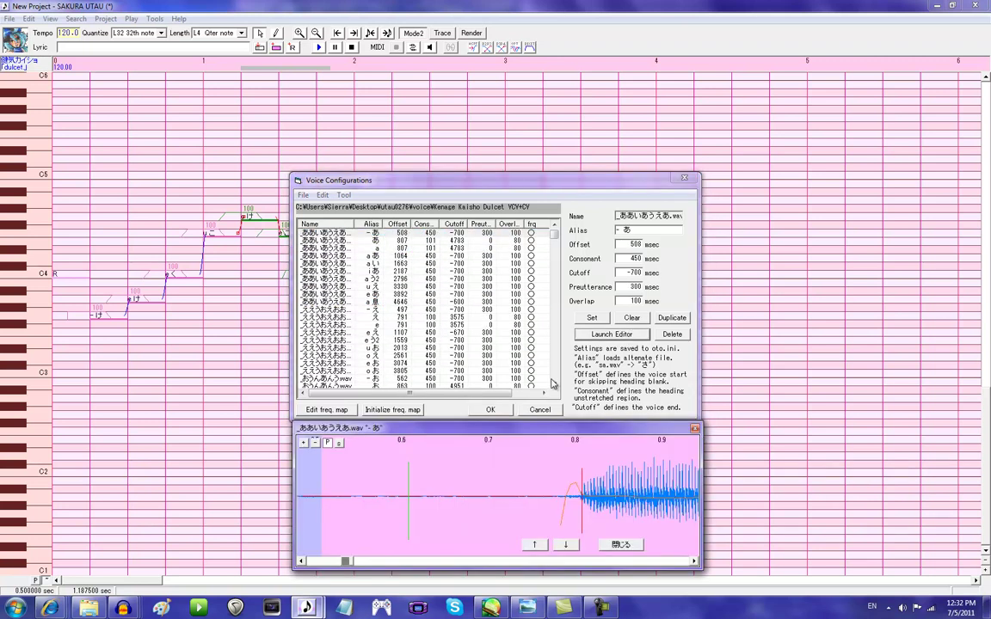
scroll(359, 563, "left", 5)
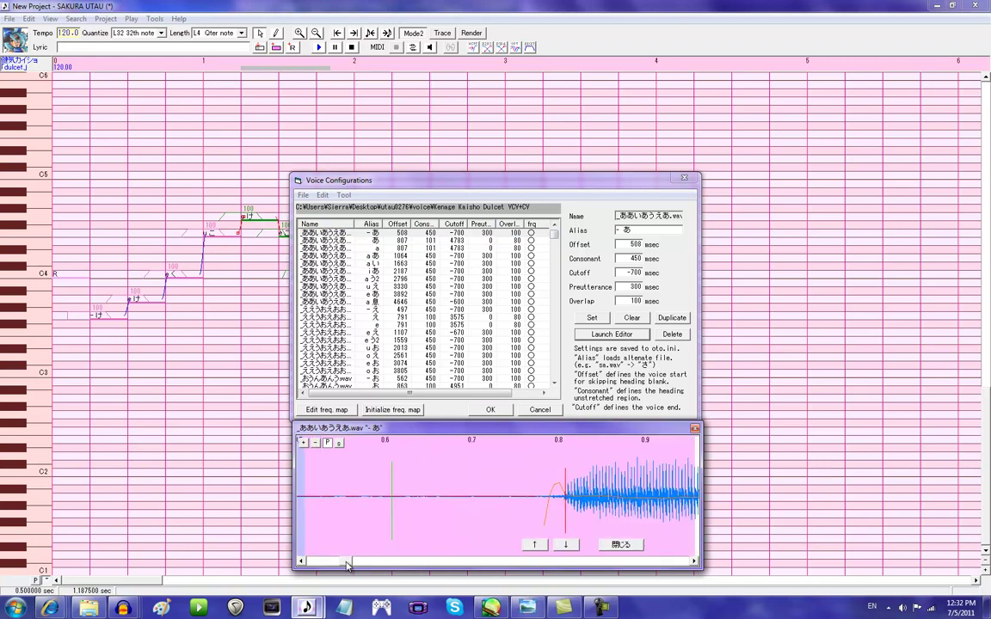
scroll(332, 563, "left", 2)
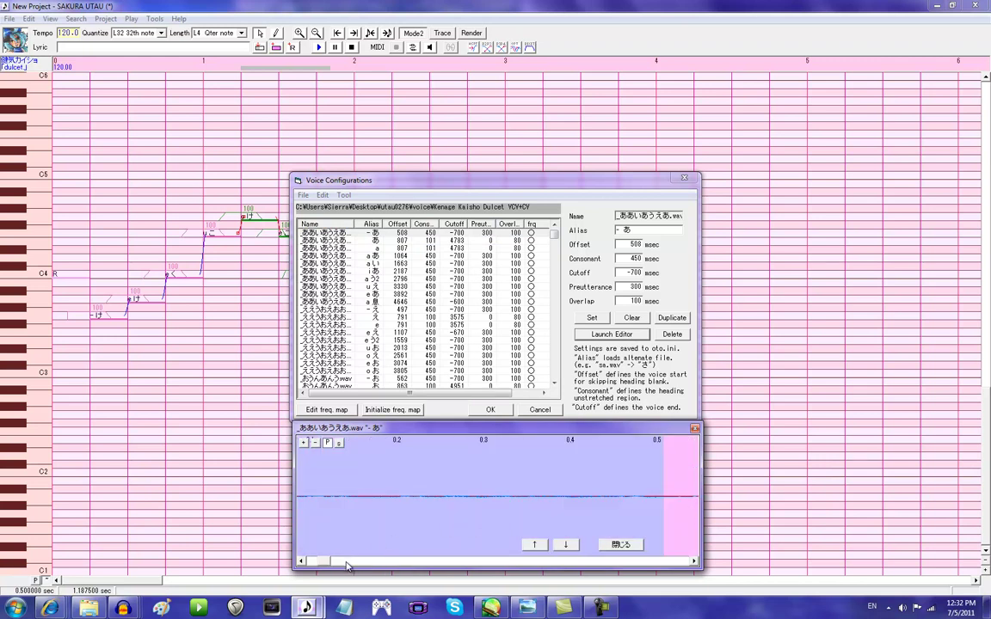
left_click(620, 545)
Inspect the a entry's sample, with offset 807 ms and cutoff 4783
left_click(401, 248)
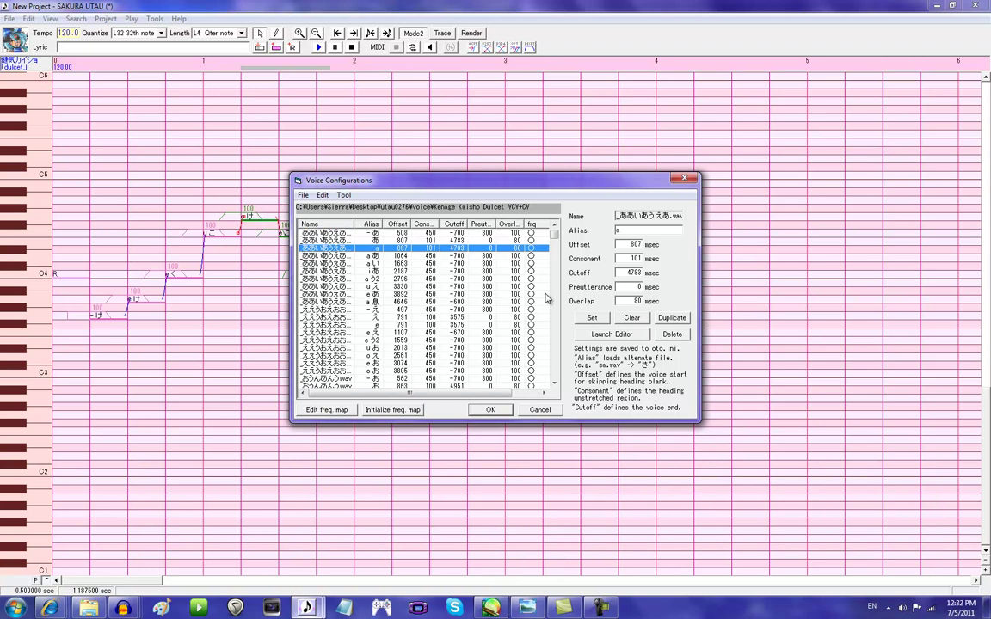
left_click(602, 334)
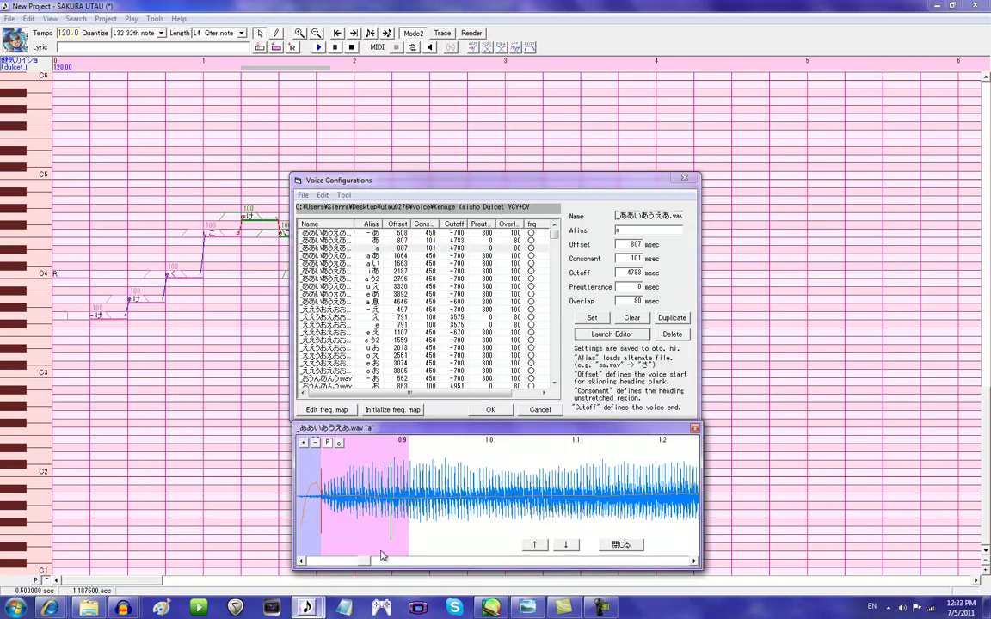
scroll(335, 507, "right", 6)
scroll(375, 563, "right", 2)
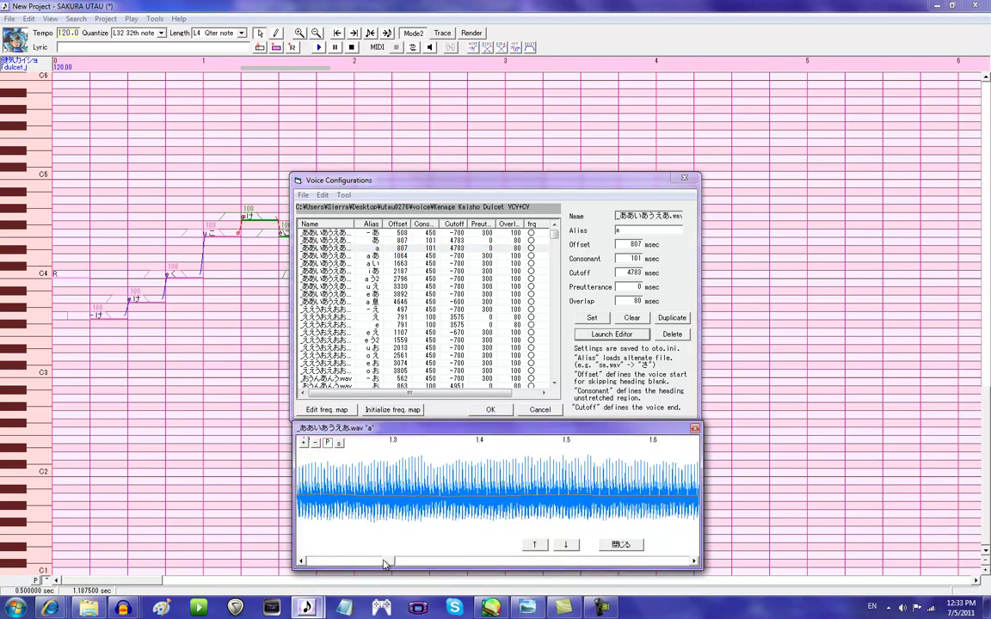
scroll(365, 561, "left", 3)
scroll(361, 561, "left", 3)
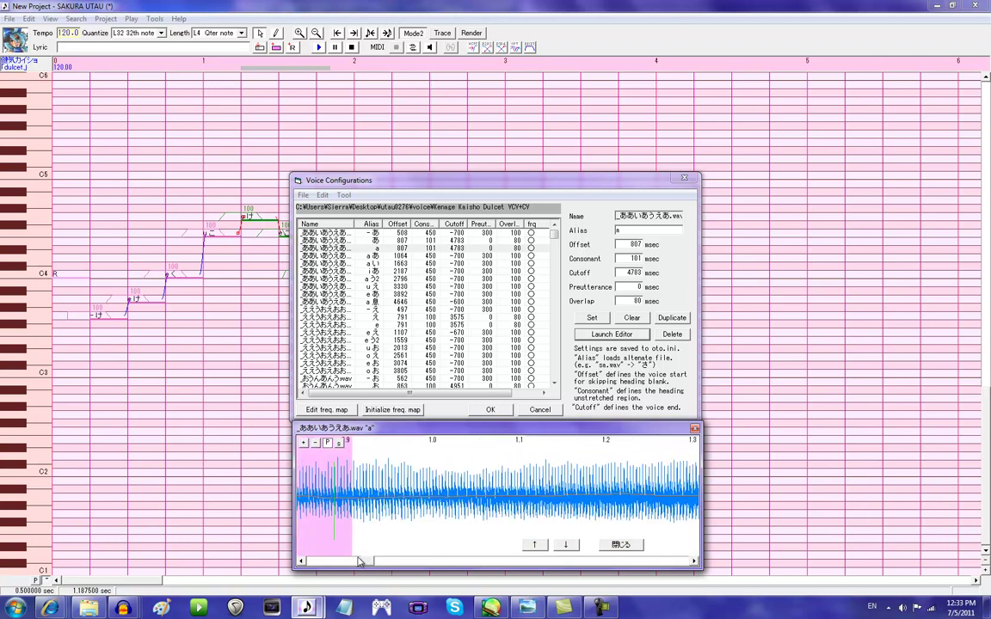
left_click(621, 545)
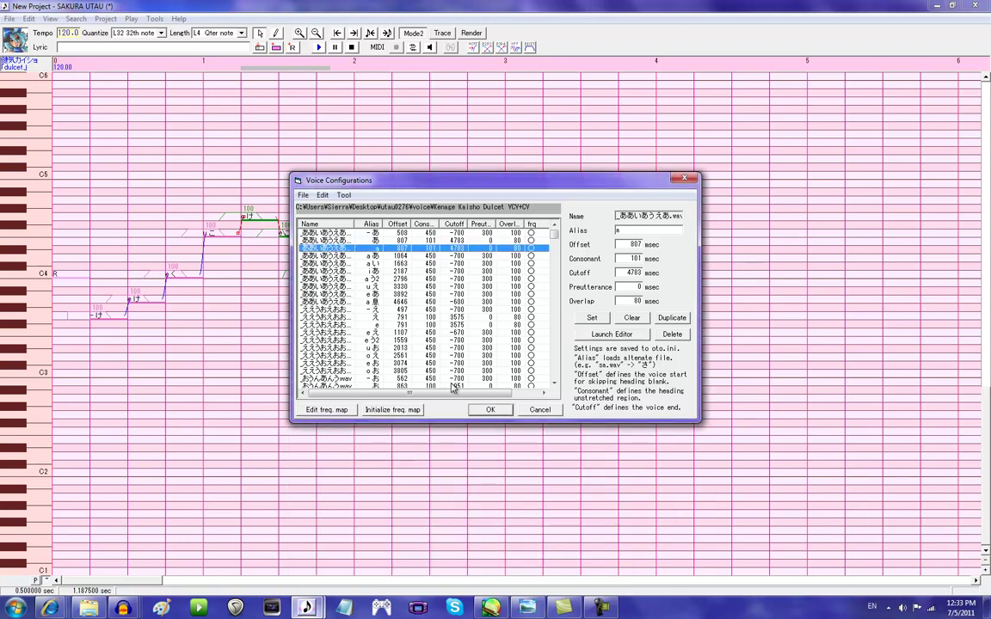
Browse the e お, a ざ and a ず entries and examine the a ず file name
left_click(444, 364)
scroll(444, 370, "down", 3)
scroll(443, 369, "down", 4)
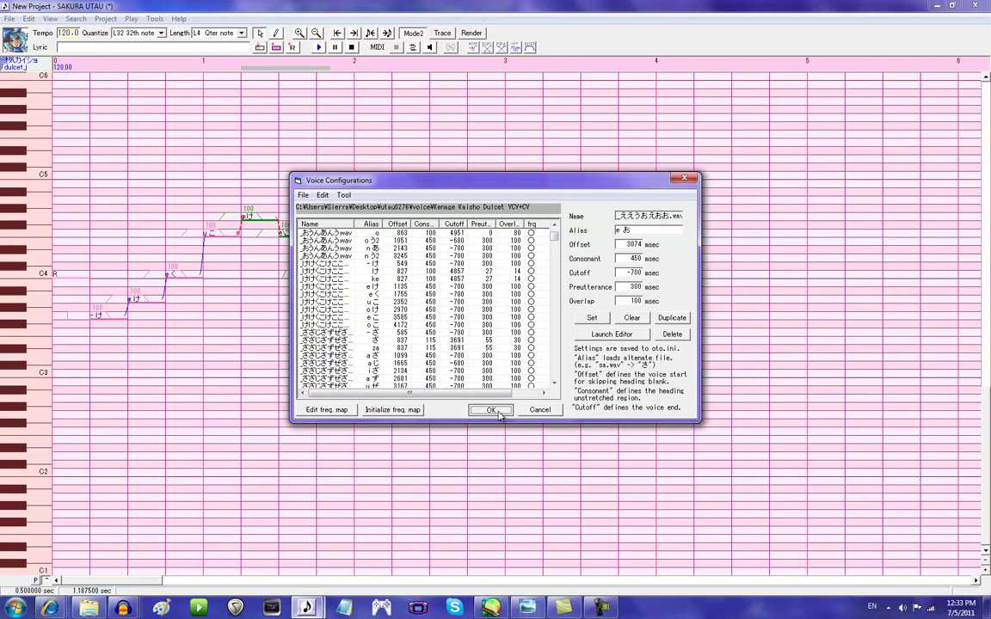
left_click(473, 355)
scroll(473, 355, "down", 5)
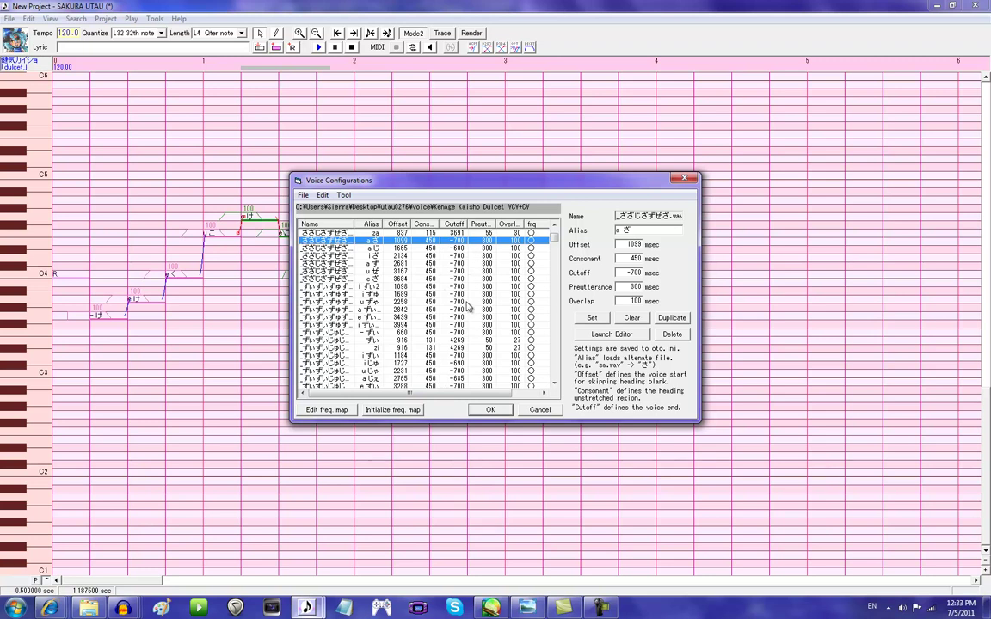
left_click(464, 264)
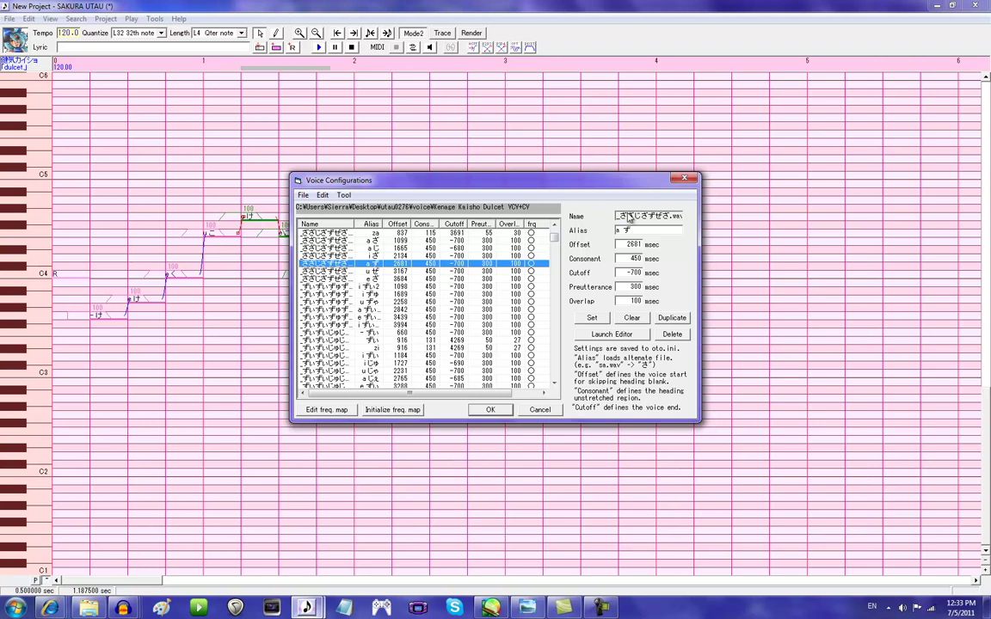
left_click_drag(617, 216, 664, 215)
left_click(613, 292)
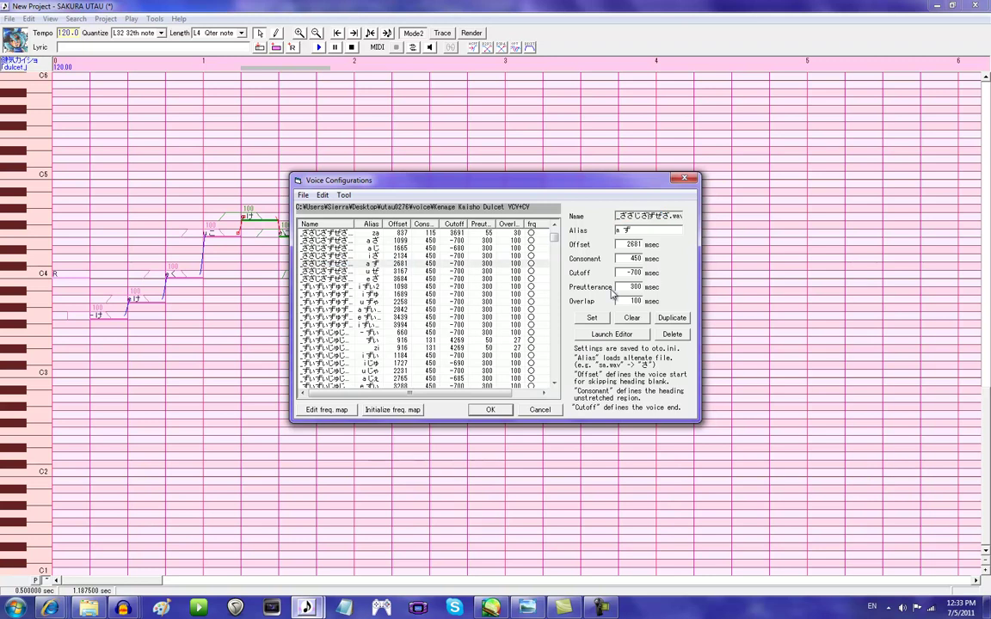
Close the oto entry list and browse the installed voicebanks in Project Configurations without changing them
left_click(490, 411)
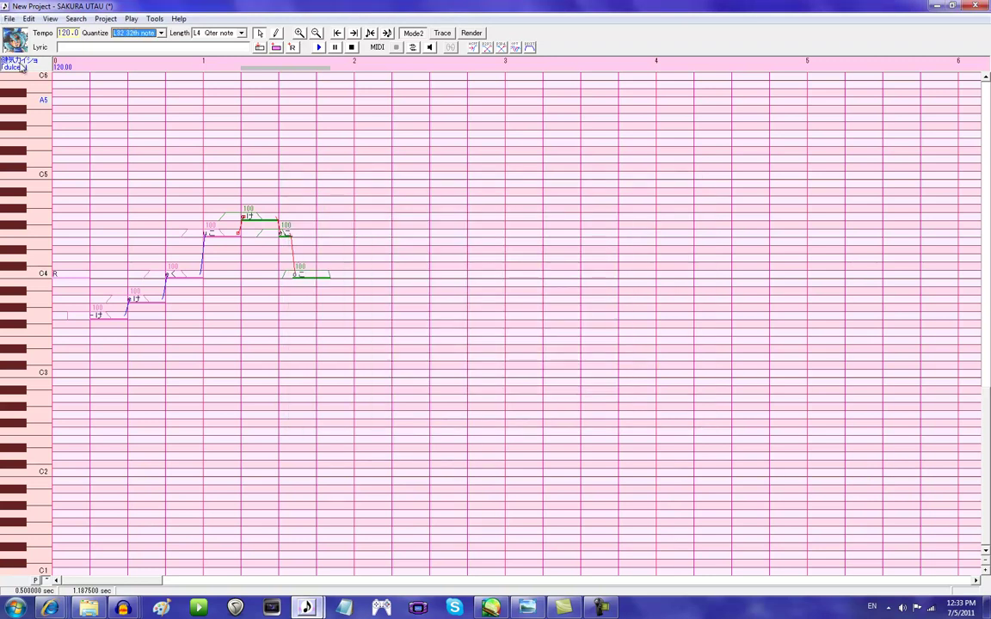
left_click(28, 58)
left_click(449, 272)
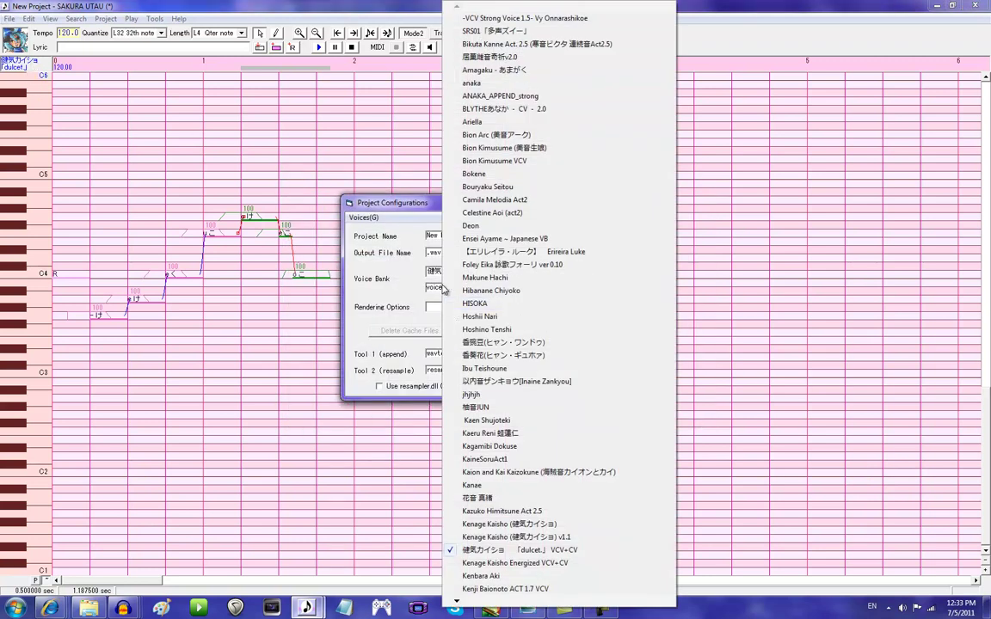
mouse_move(488, 609)
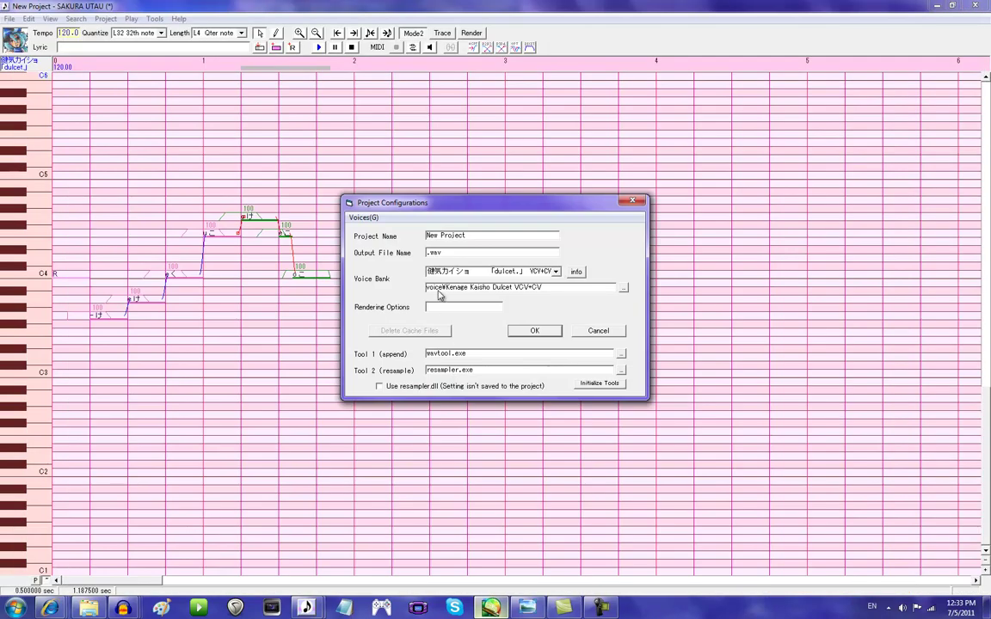
left_click(447, 271)
mouse_move(487, 601)
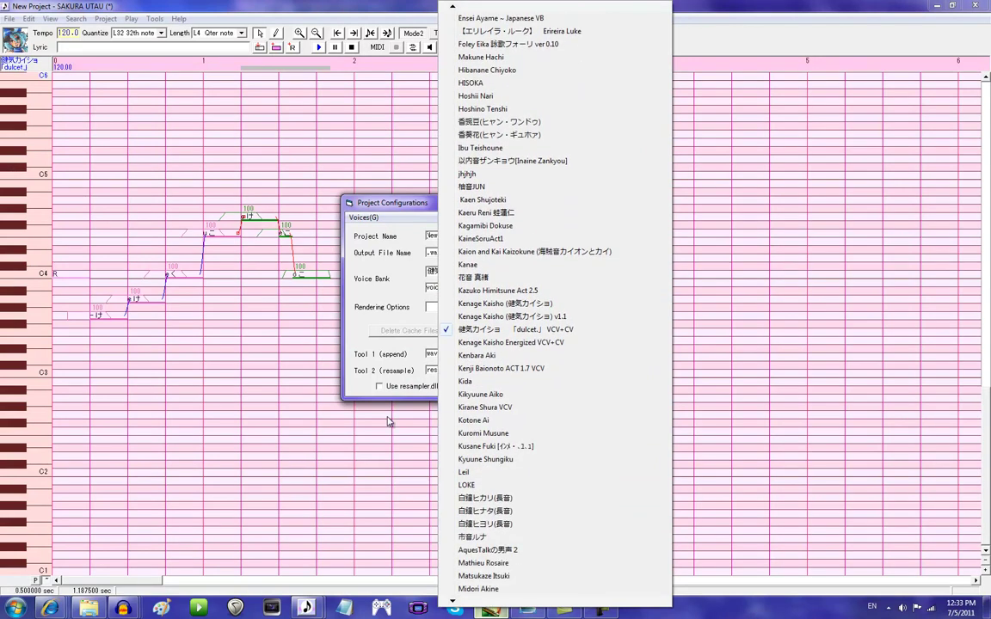
left_click(397, 311)
Switch the project to a different voicebank and look over its oto entries in Voice Bank Settings
left_click(555, 272)
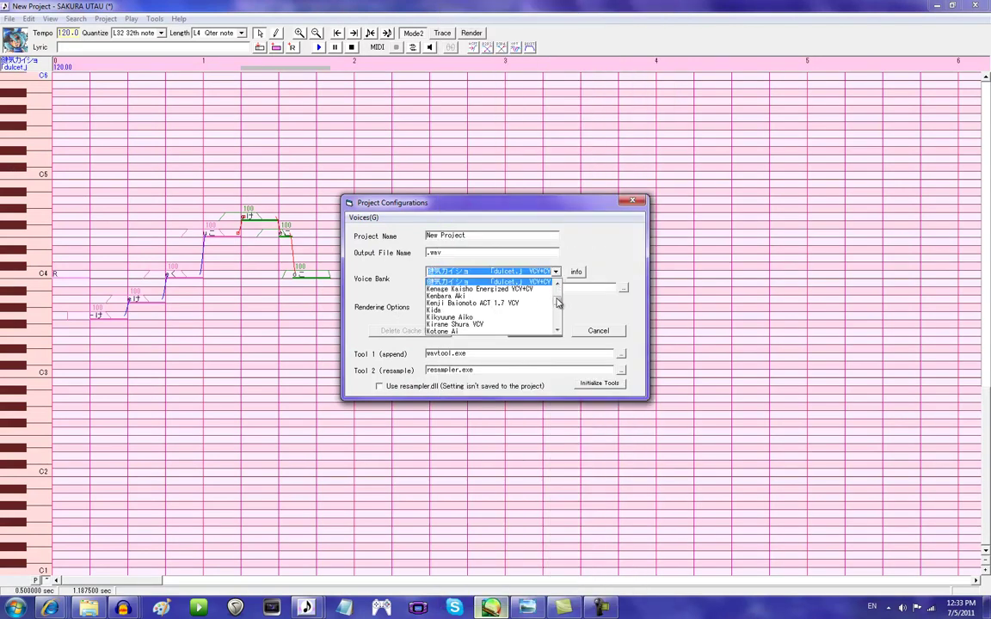
left_click_drag(557, 303, 559, 318)
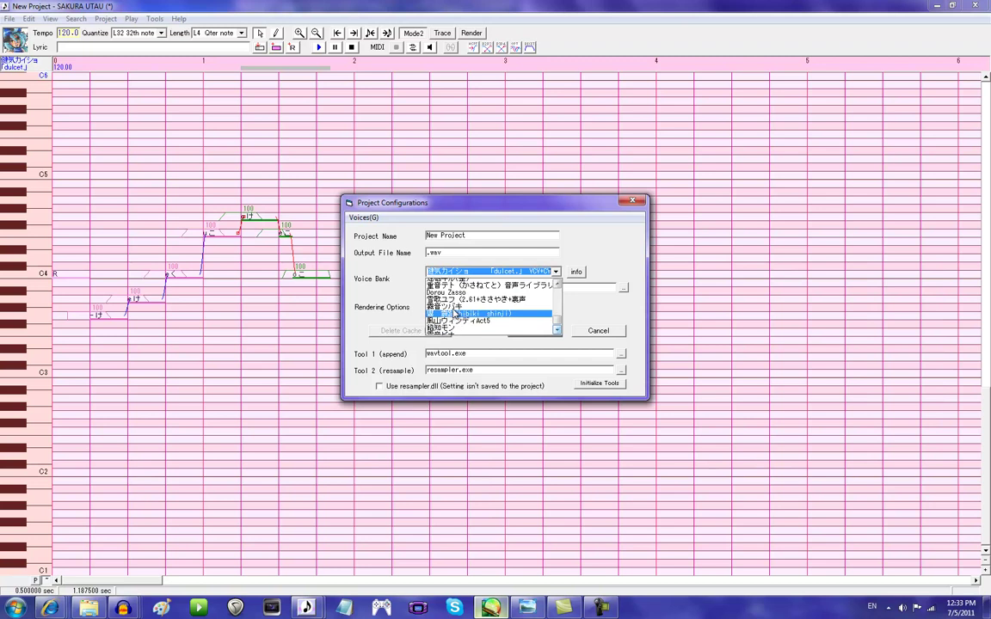
scroll(456, 313, "up", 2)
scroll(462, 325, "up", 5)
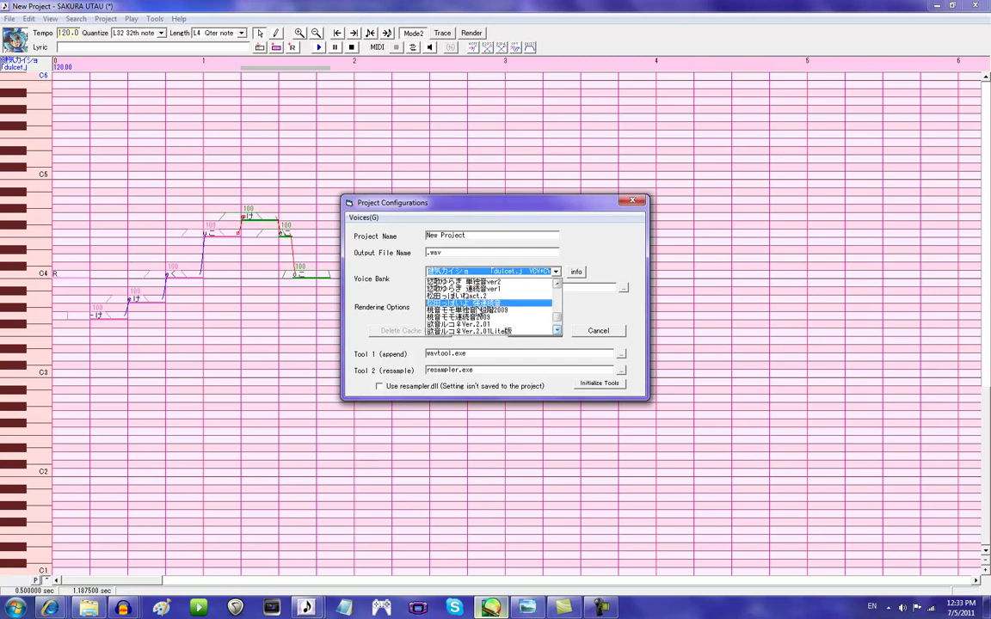
left_click(456, 309)
left_click(525, 332)
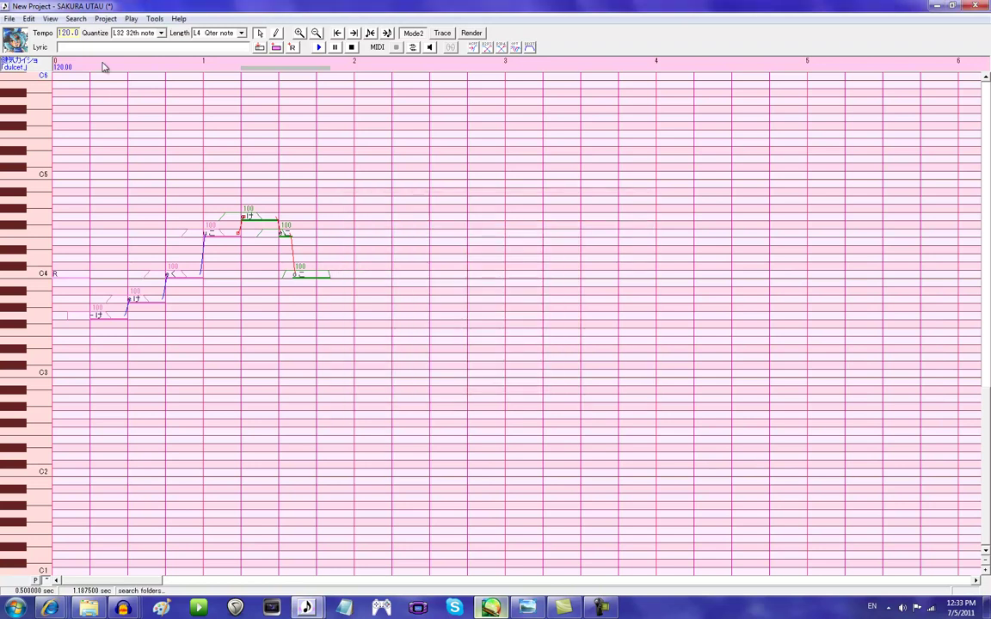
left_click(162, 20)
left_click(383, 155)
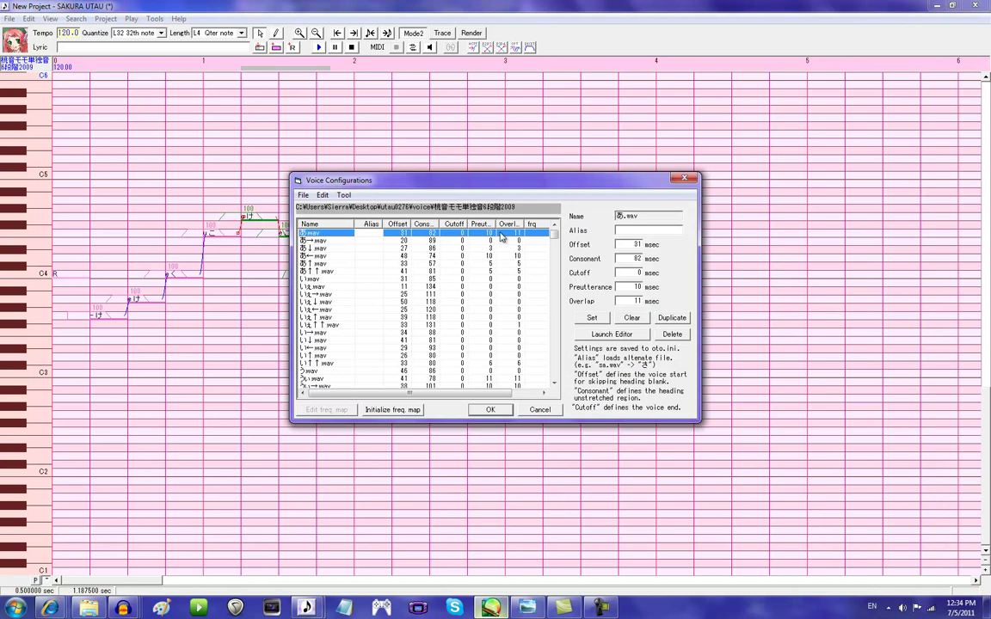
left_click(491, 409)
Switch to 桃音モモ連続音2009 and inspect its e を oto entry timing without saving
double_click(34, 64)
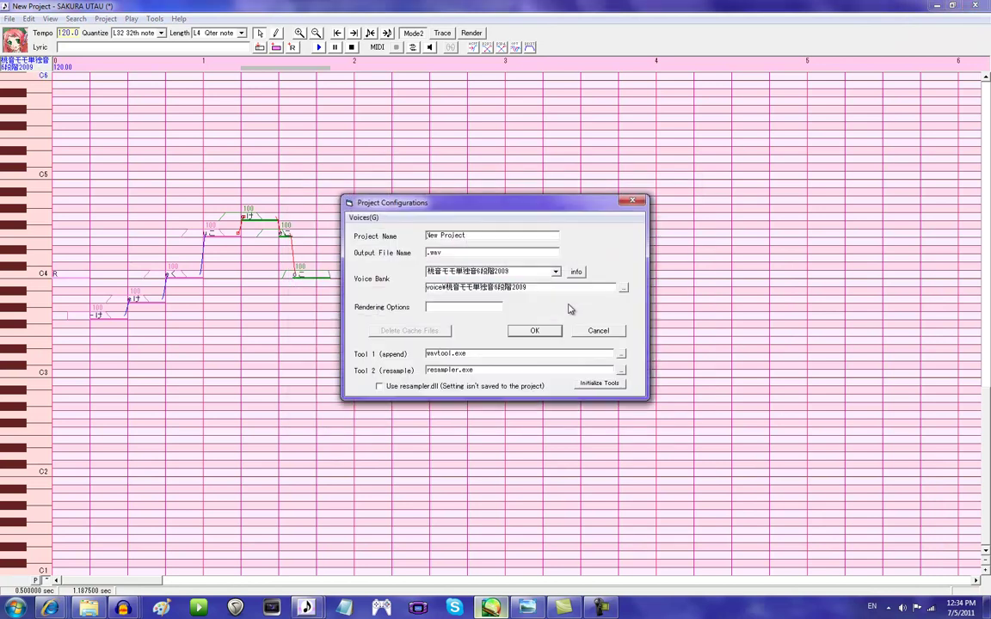
left_click(557, 274)
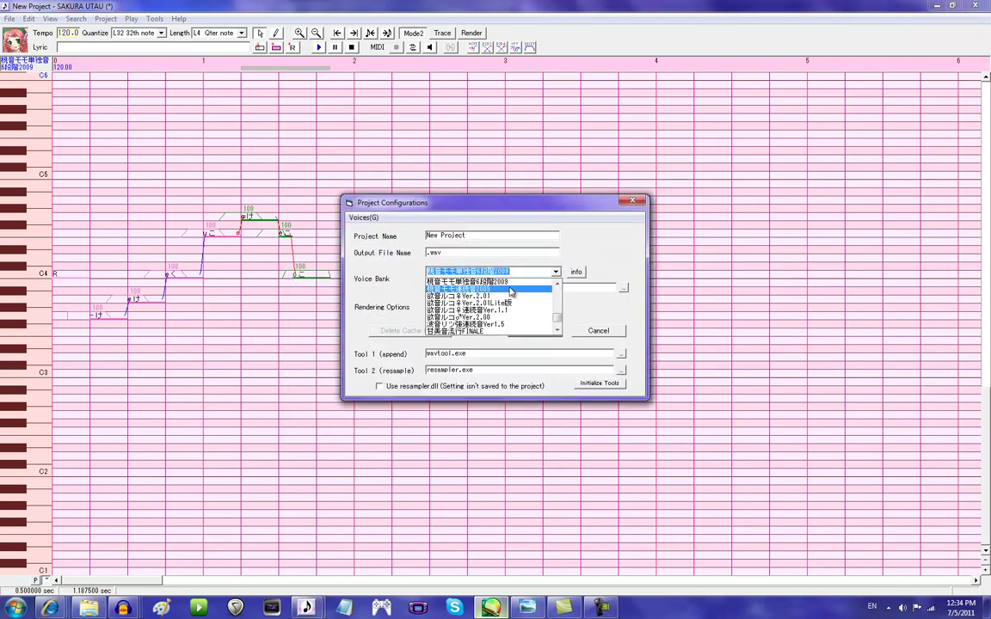
left_click(509, 292)
left_click(526, 332)
left_click(154, 18)
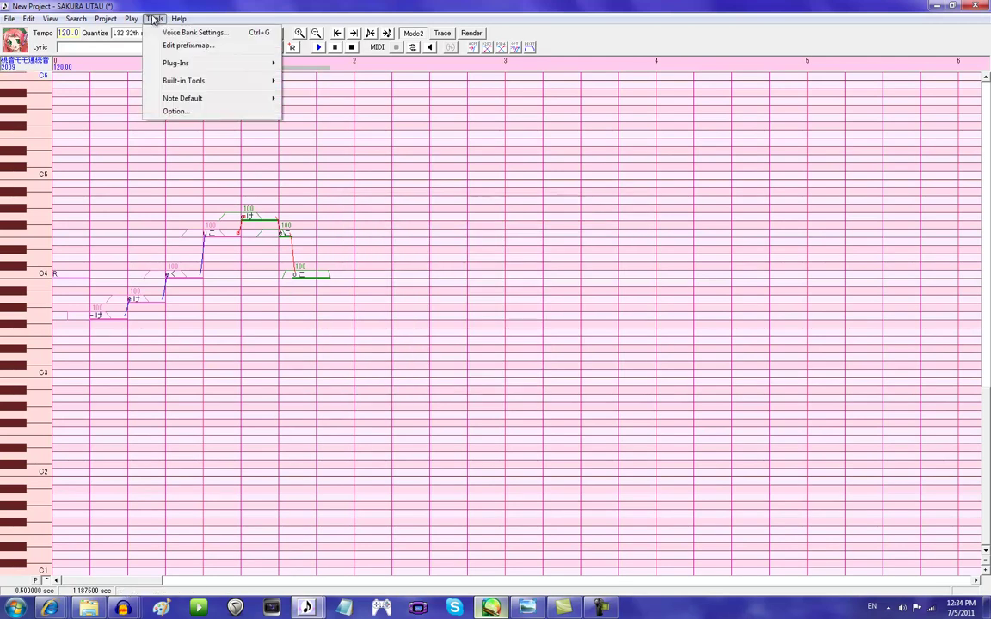
left_click(155, 32)
left_click(360, 258)
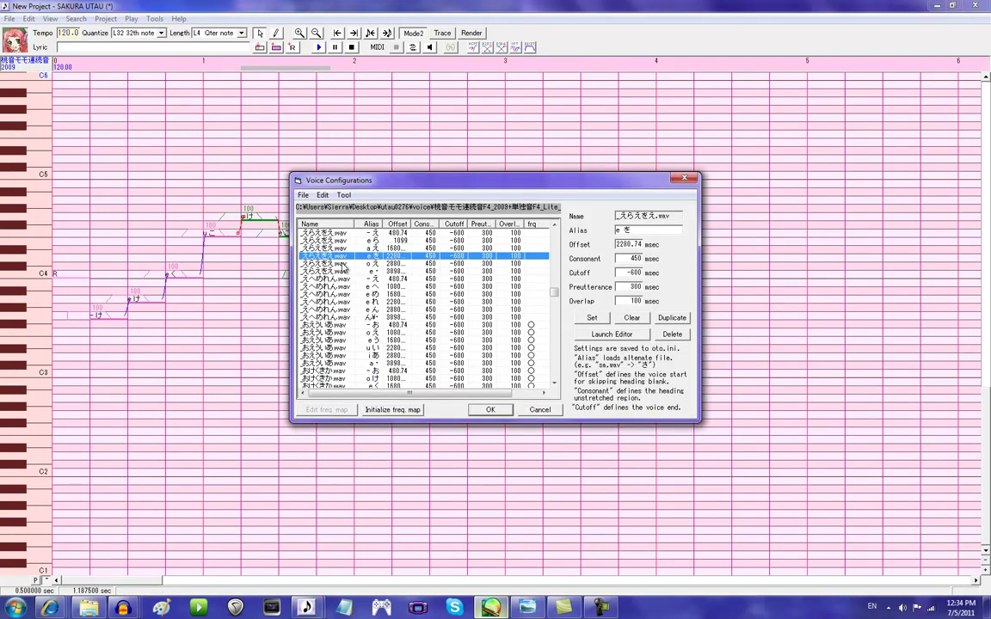
left_click(540, 410)
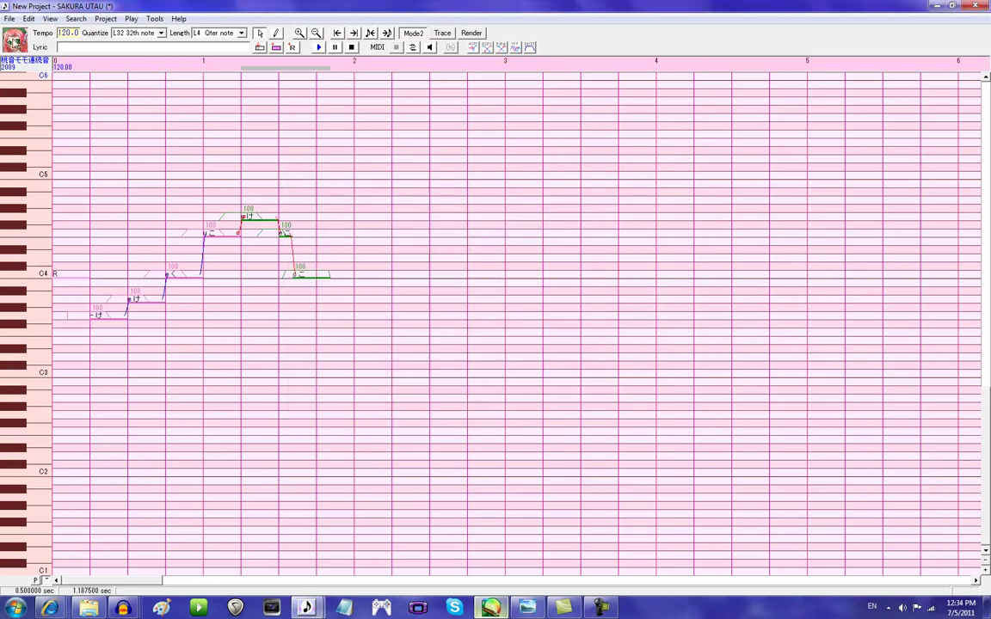
Set the project voicebank to 波音リツ連続音Ver1.5 in Project Configurations
double_click(16, 64)
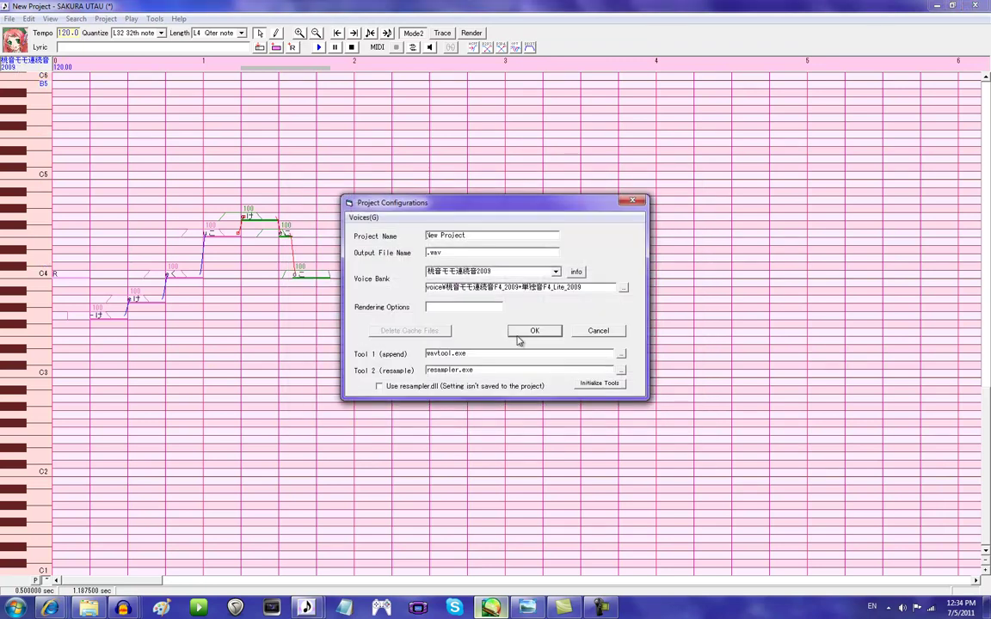
left_click(555, 272)
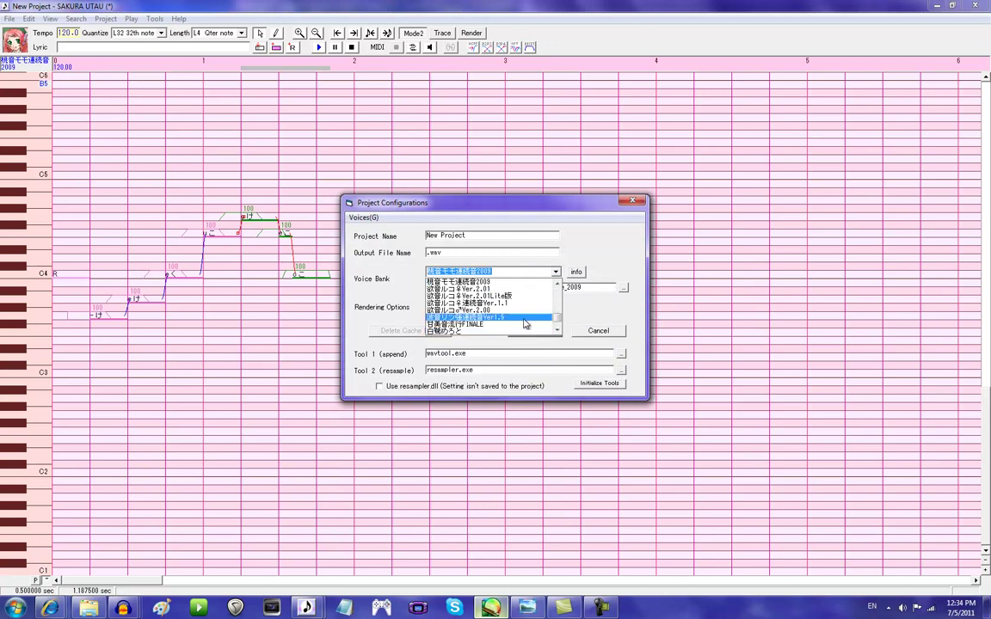
left_click(498, 316)
left_click(526, 330)
left_click(154, 18)
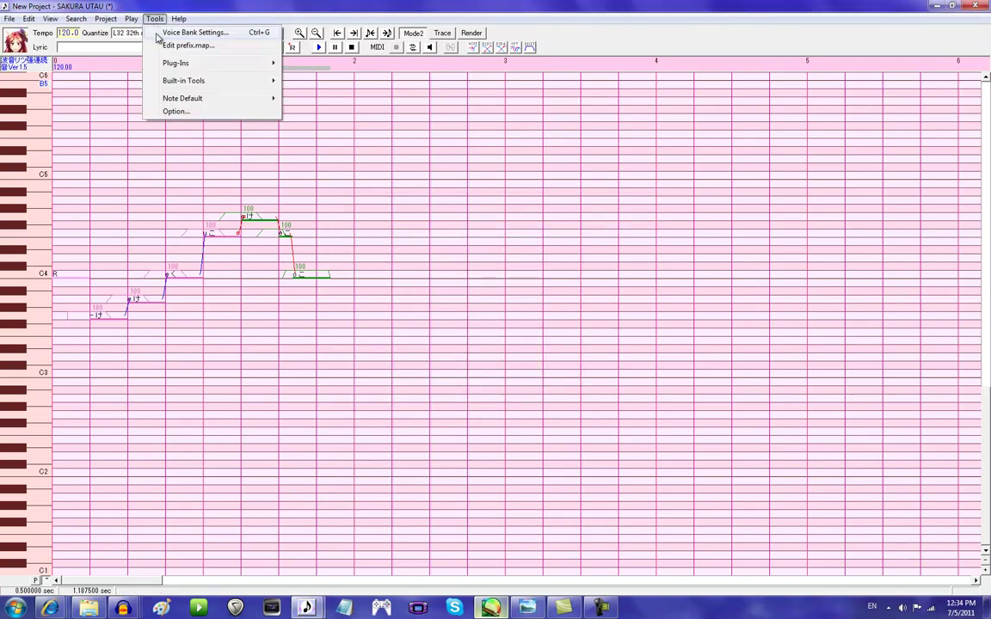
left_click(155, 19)
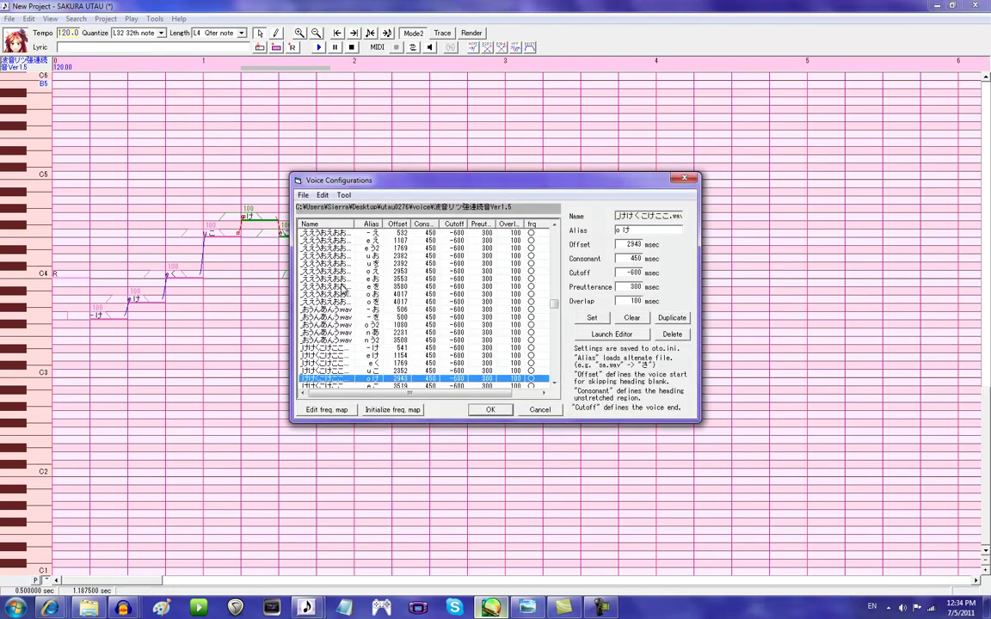
left_click(430, 310)
scroll(396, 301, "up", 5)
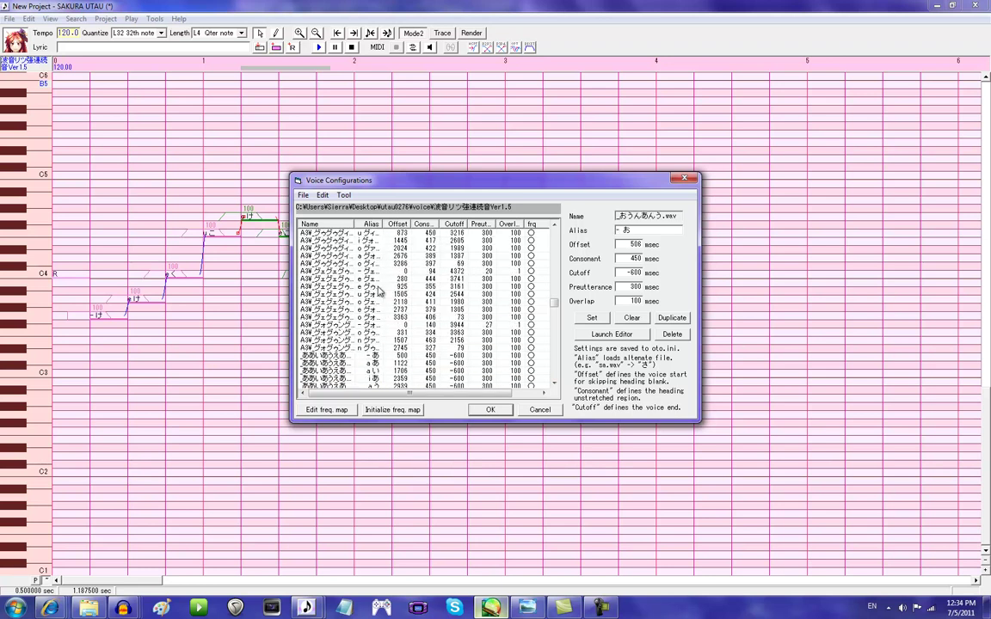
scroll(378, 292, "down", 5)
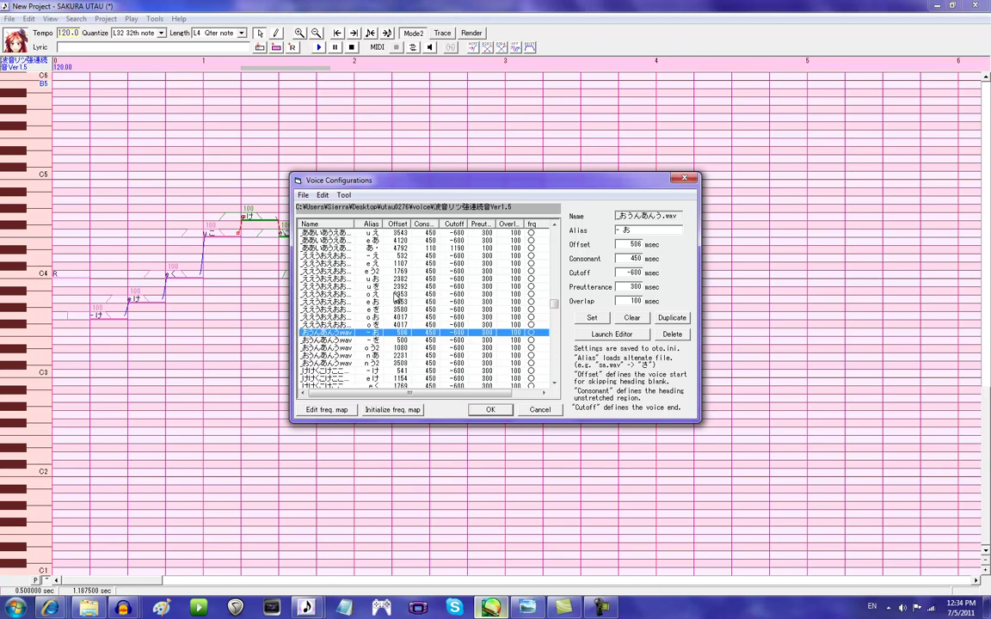
left_click(534, 411)
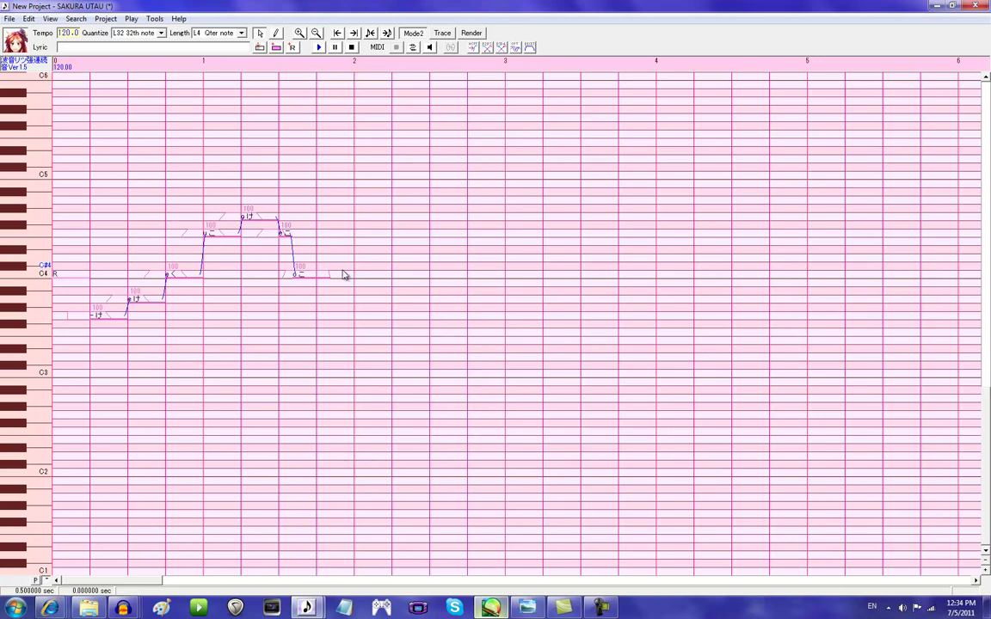
left_click(155, 18)
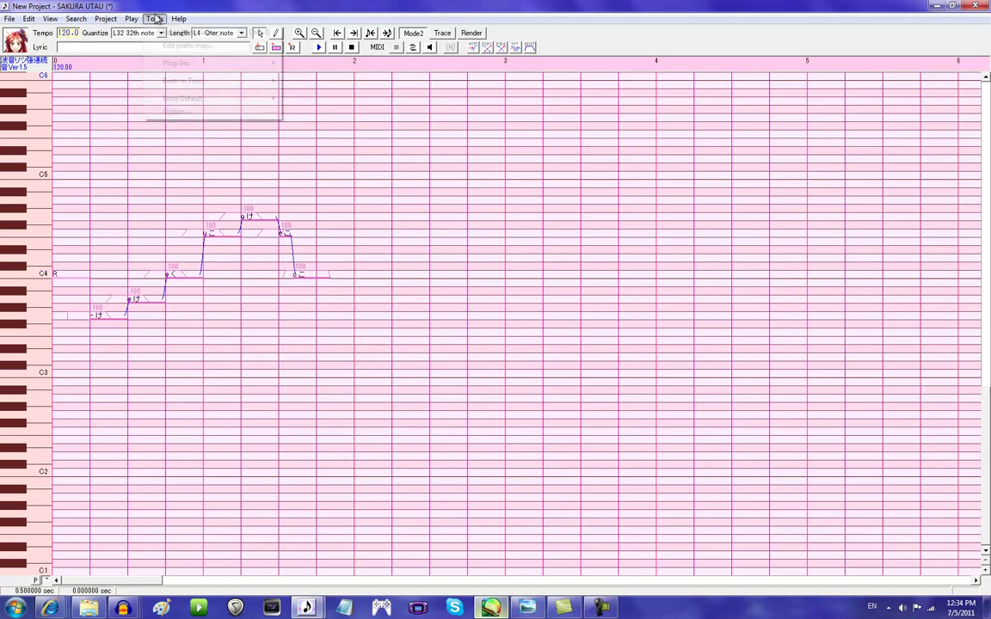
mouse_move(172, 65)
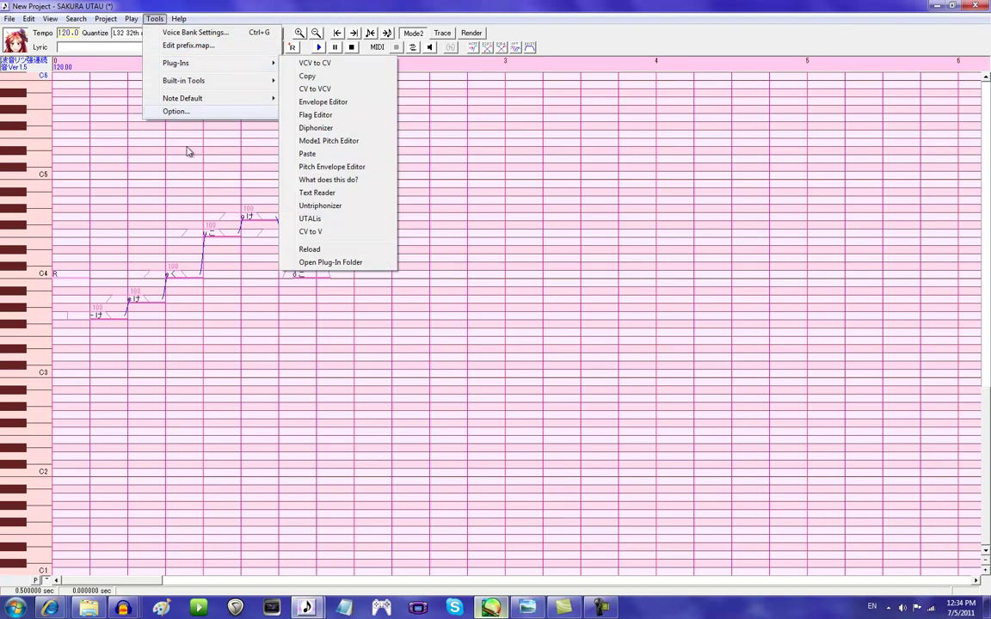
left_click(240, 270)
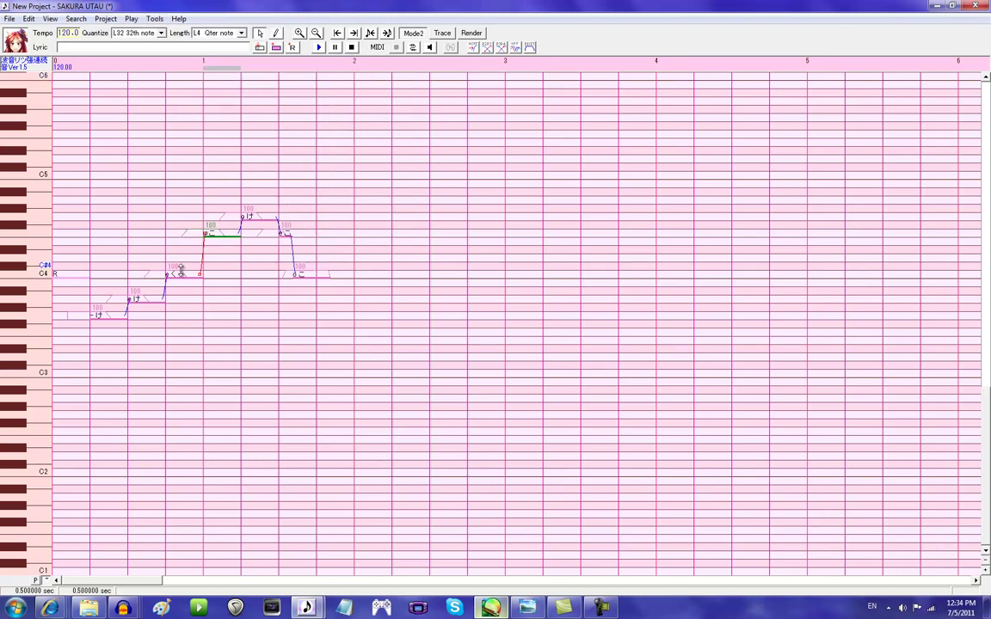
double_click(209, 234)
left_click(255, 280)
key("Right")
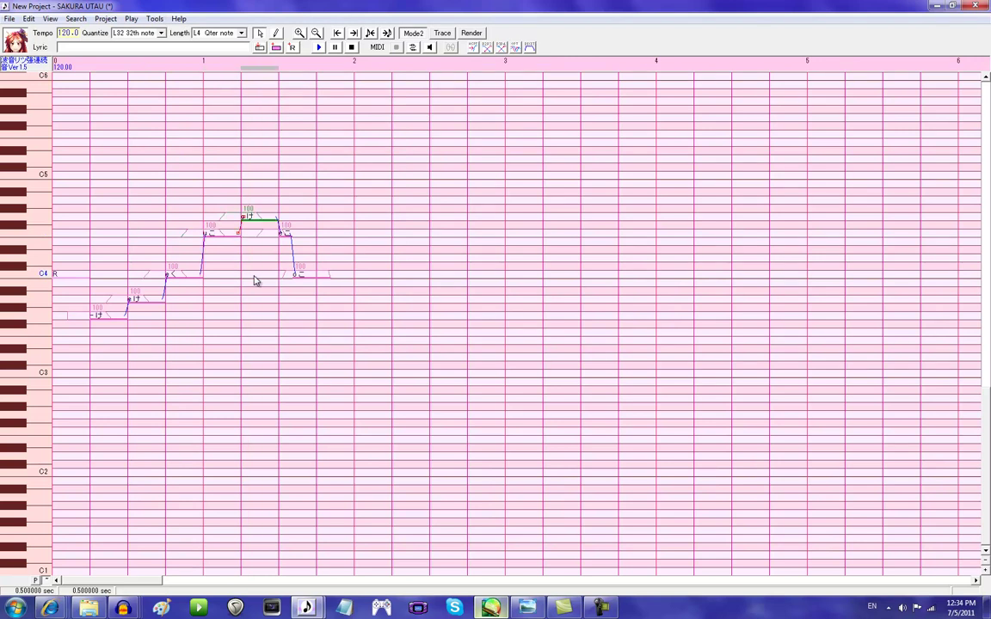
left_click(351, 236)
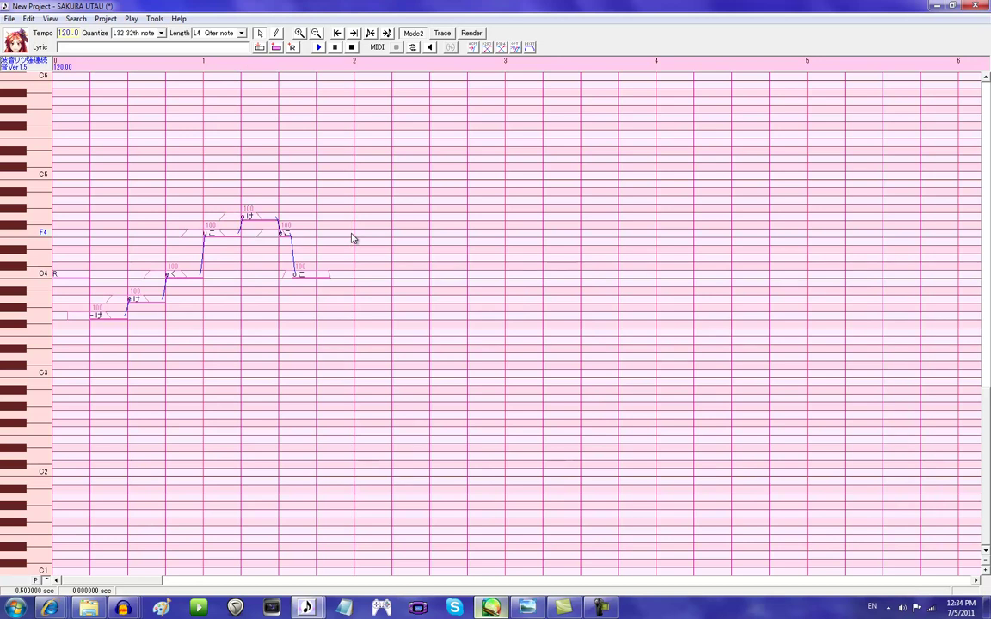